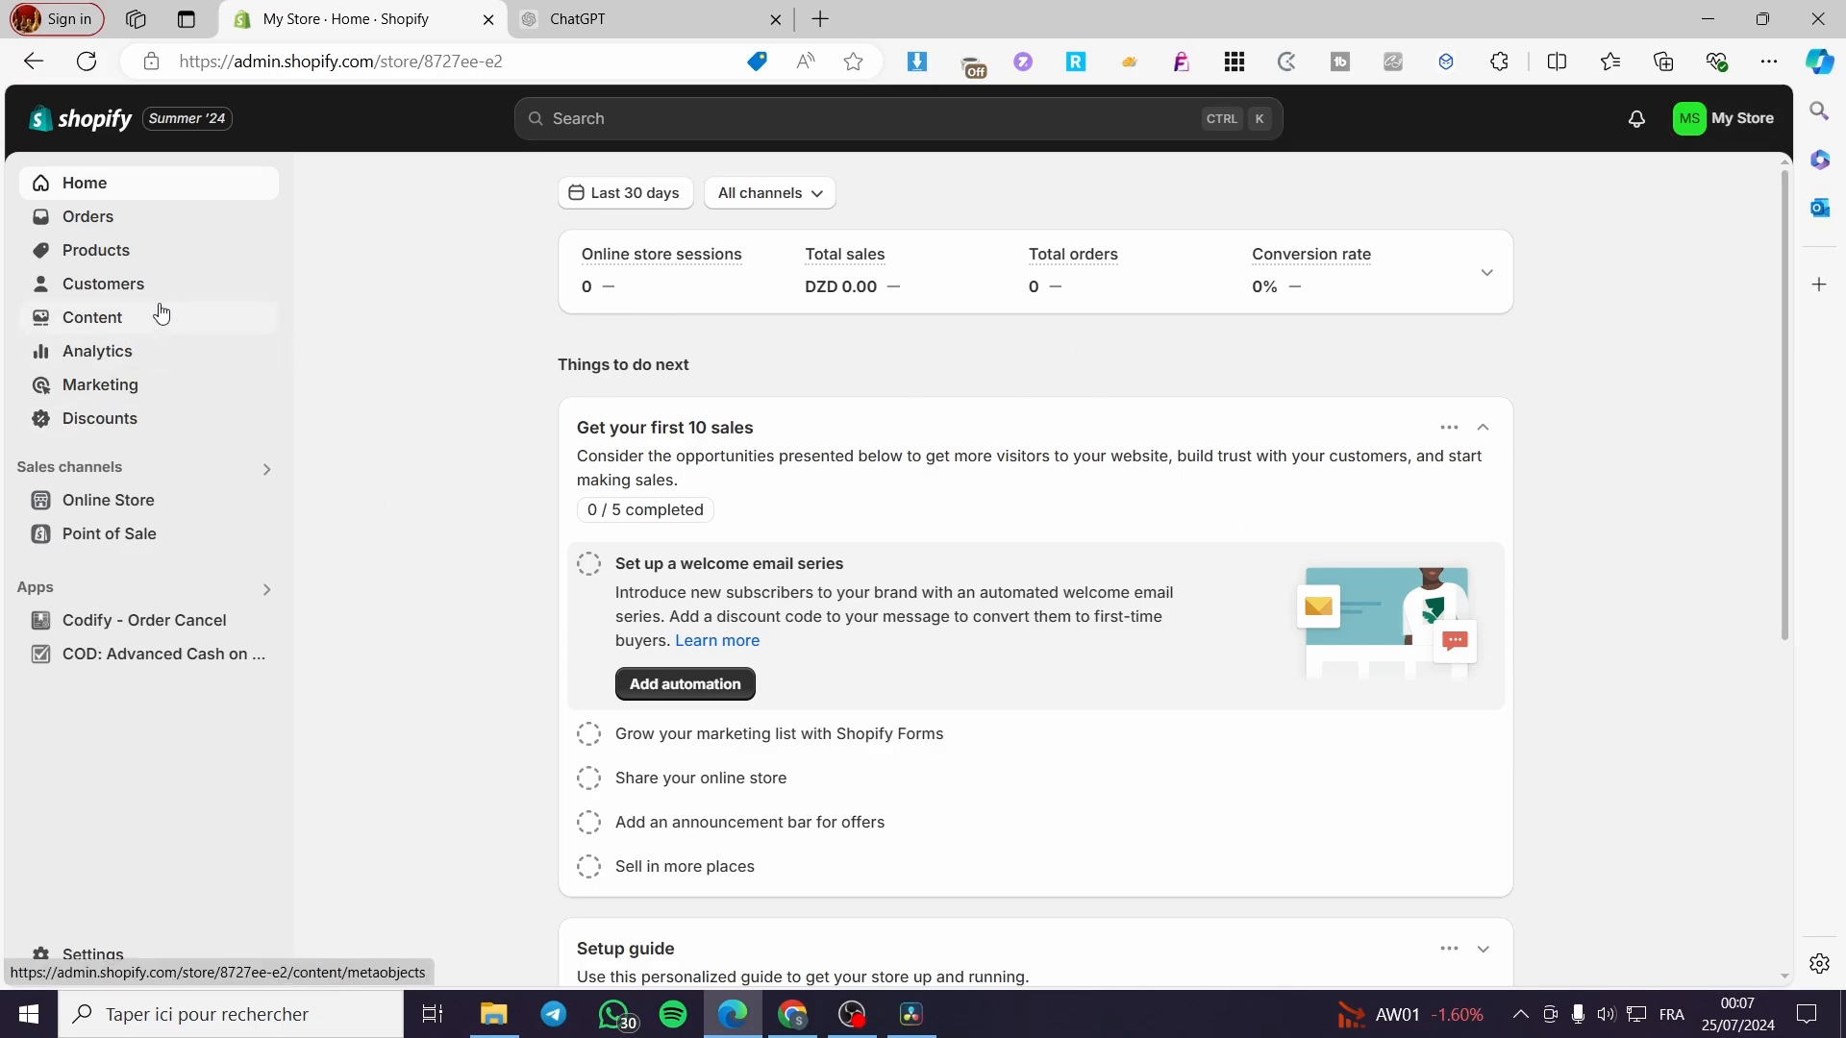
Go through Products and Online Store to the store's Preferences page.
{"action": "left_click", "coordinate": [112, 252]}
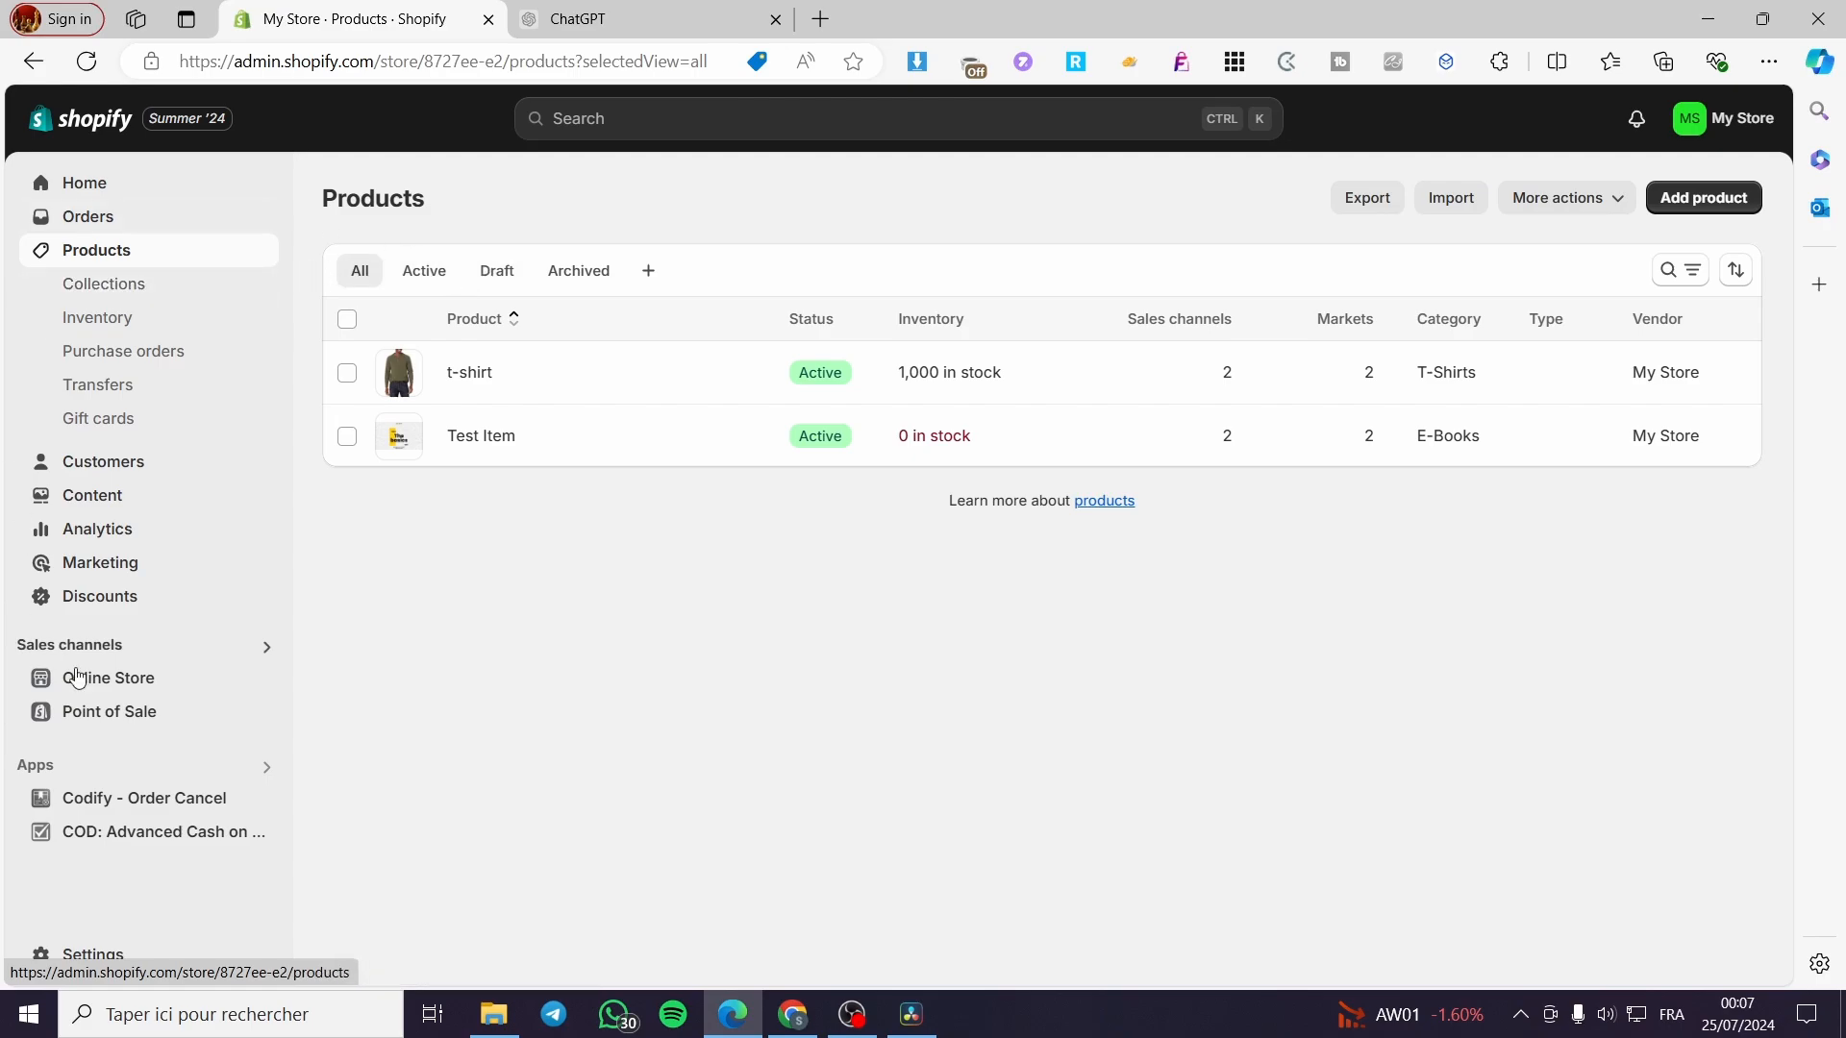
{"action": "left_click", "coordinate": [108, 684]}
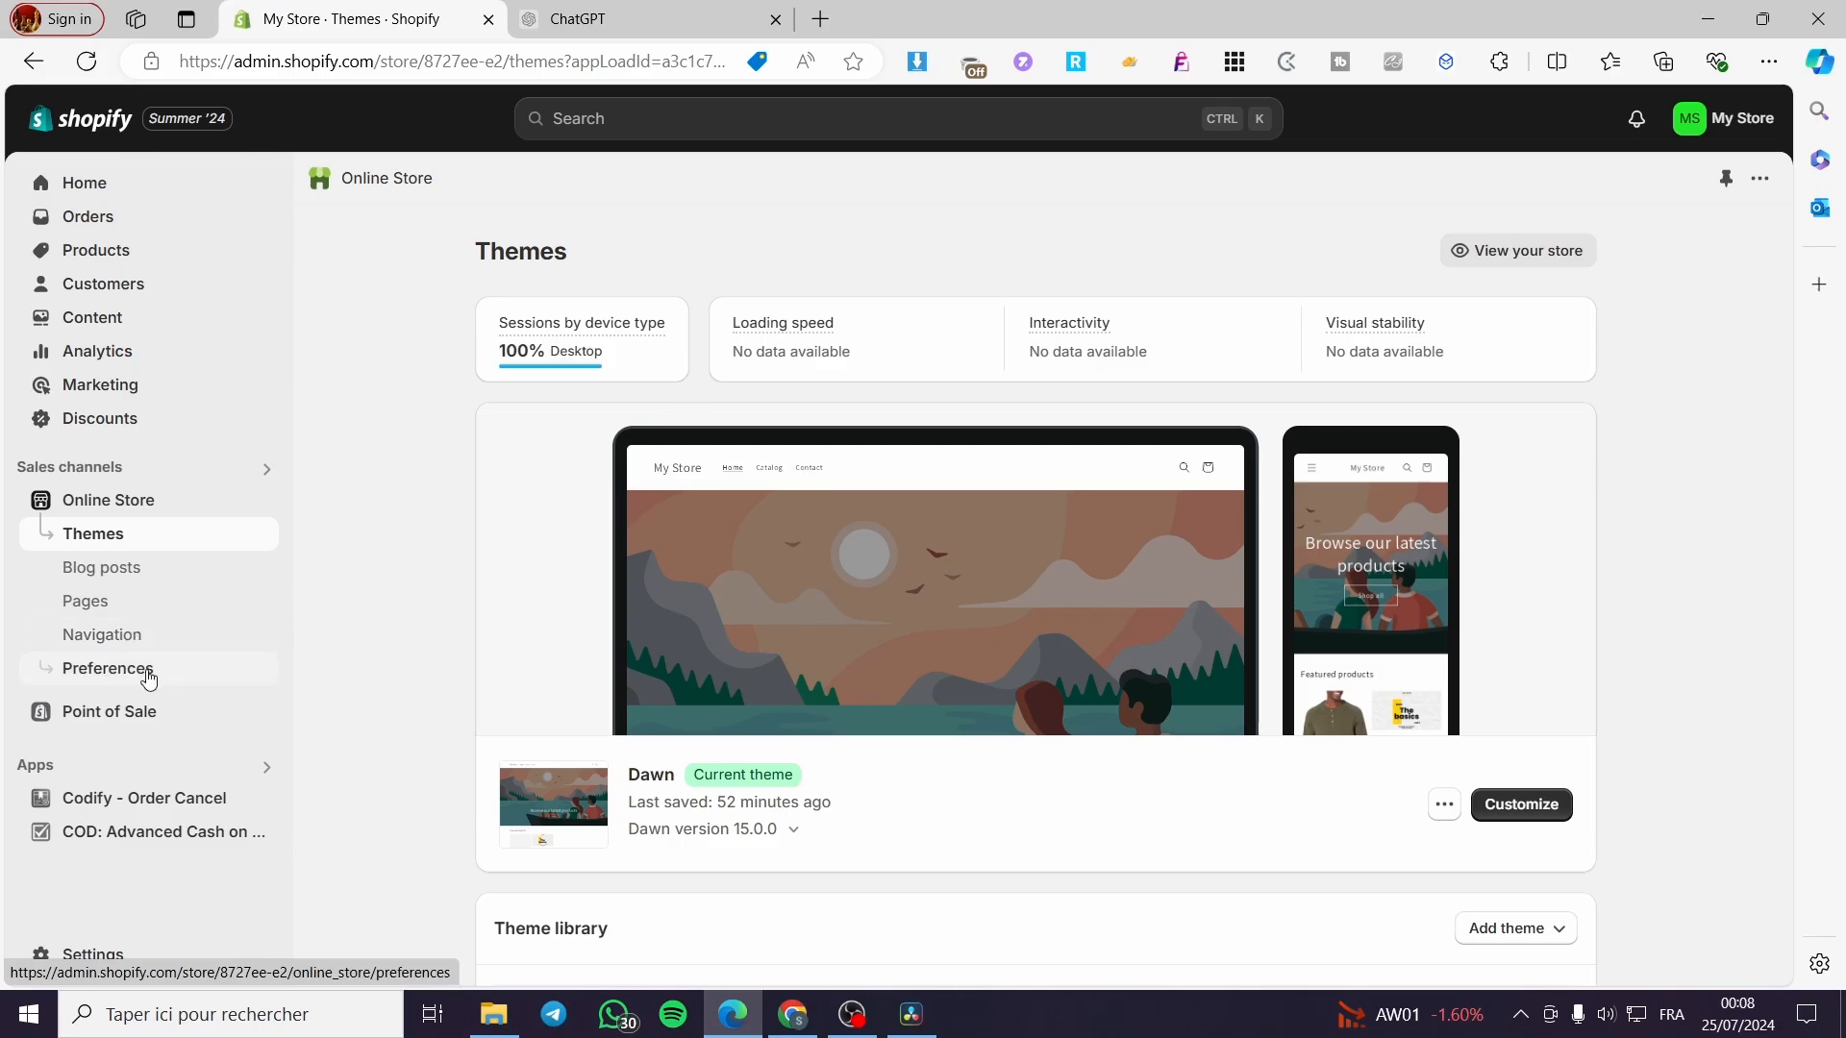
{"action": "left_click", "coordinate": [103, 671]}
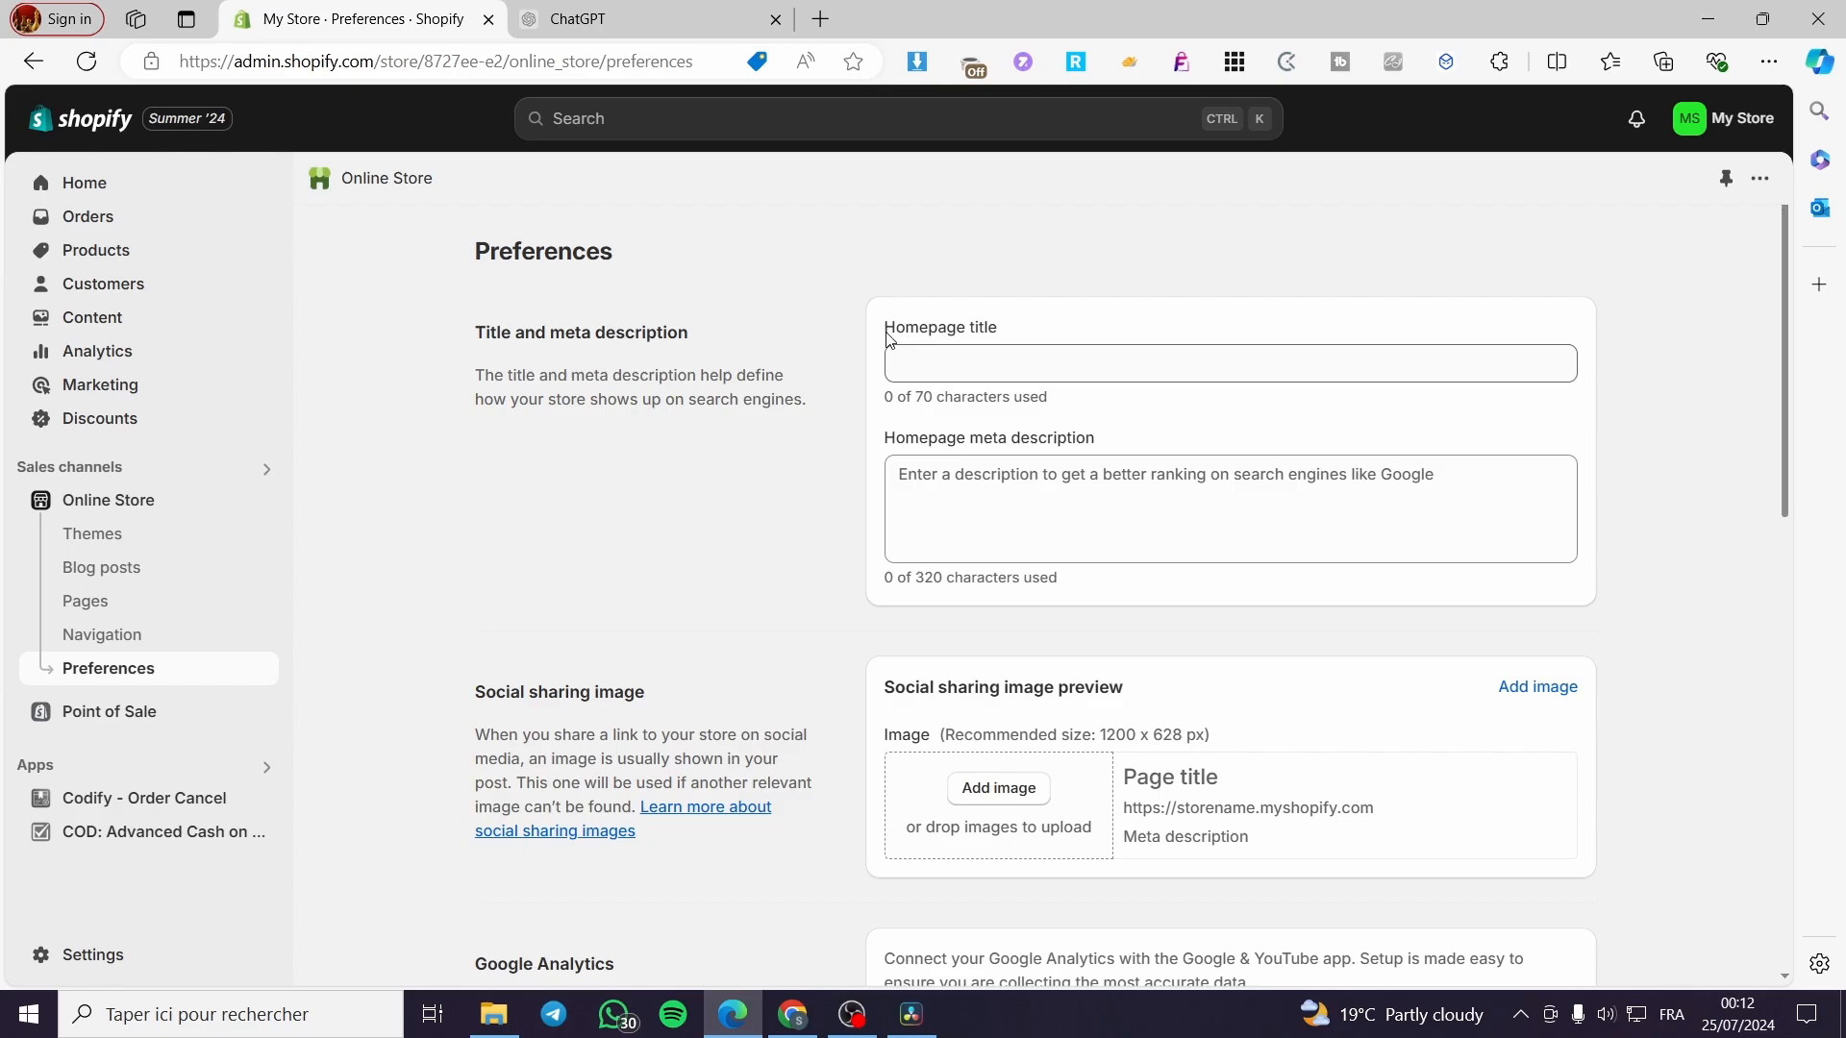
Replace a draft 'Your favorite store' homepage title with the brand name plus 'for clothings'.
{"action": "left_click_drag", "start_coordinate": [884, 329], "coordinate": [1011, 335]}
{"action": "left_click", "coordinate": [1025, 356]}
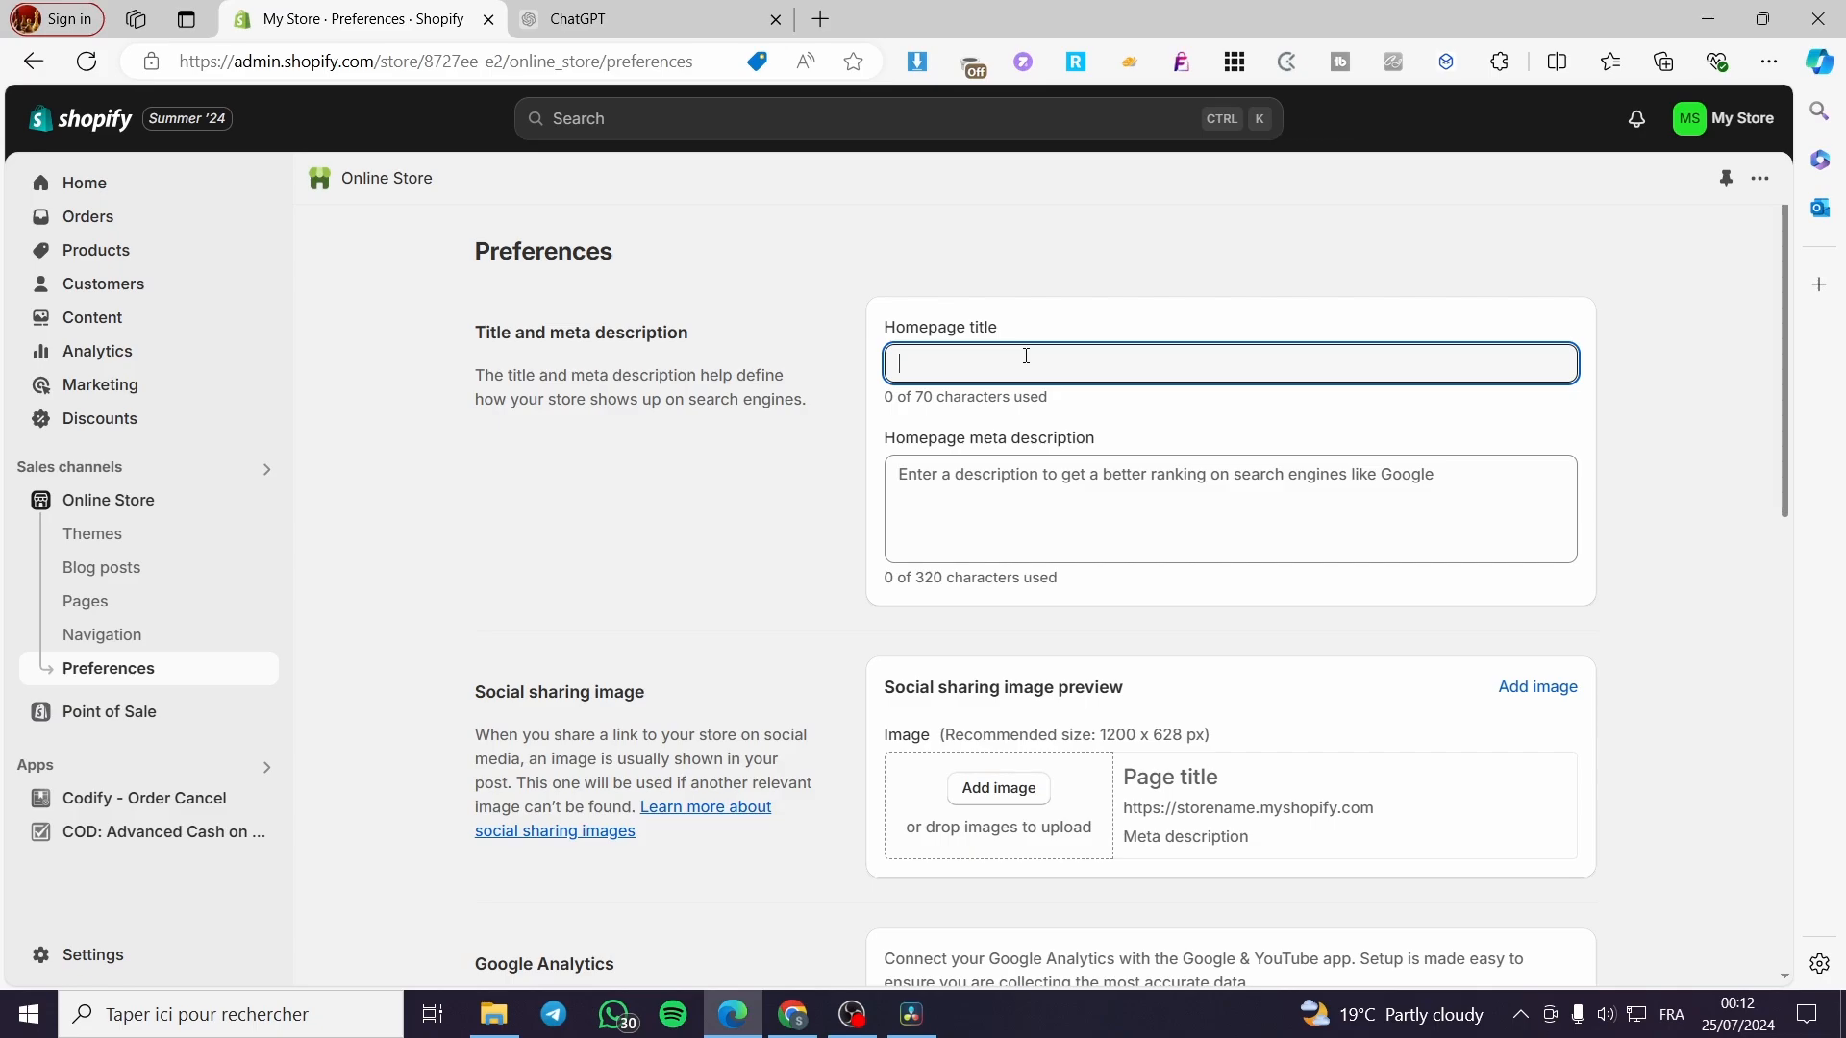
{"action": "type", "text": "T"}
{"action": "key", "text": "BackSpace"}
{"action": "type", "text": "Yo"}
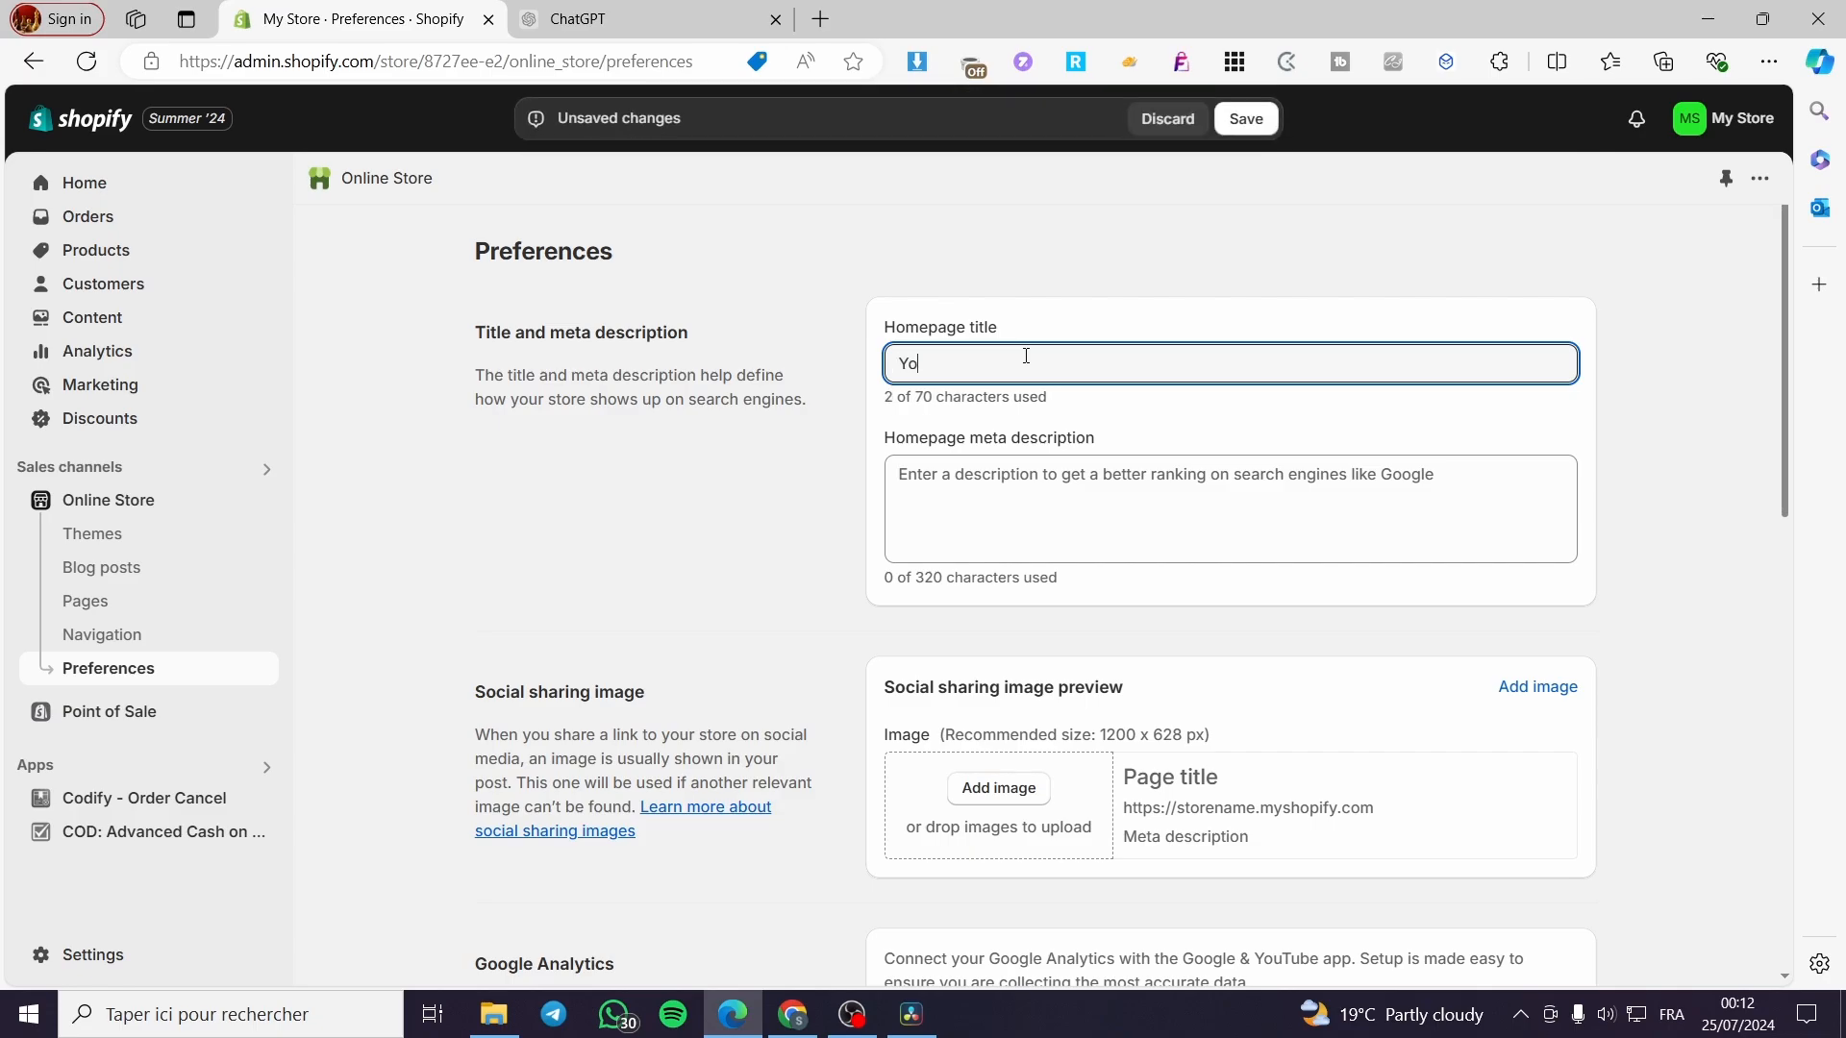
{"action": "type", "text": "ur favorite store"}
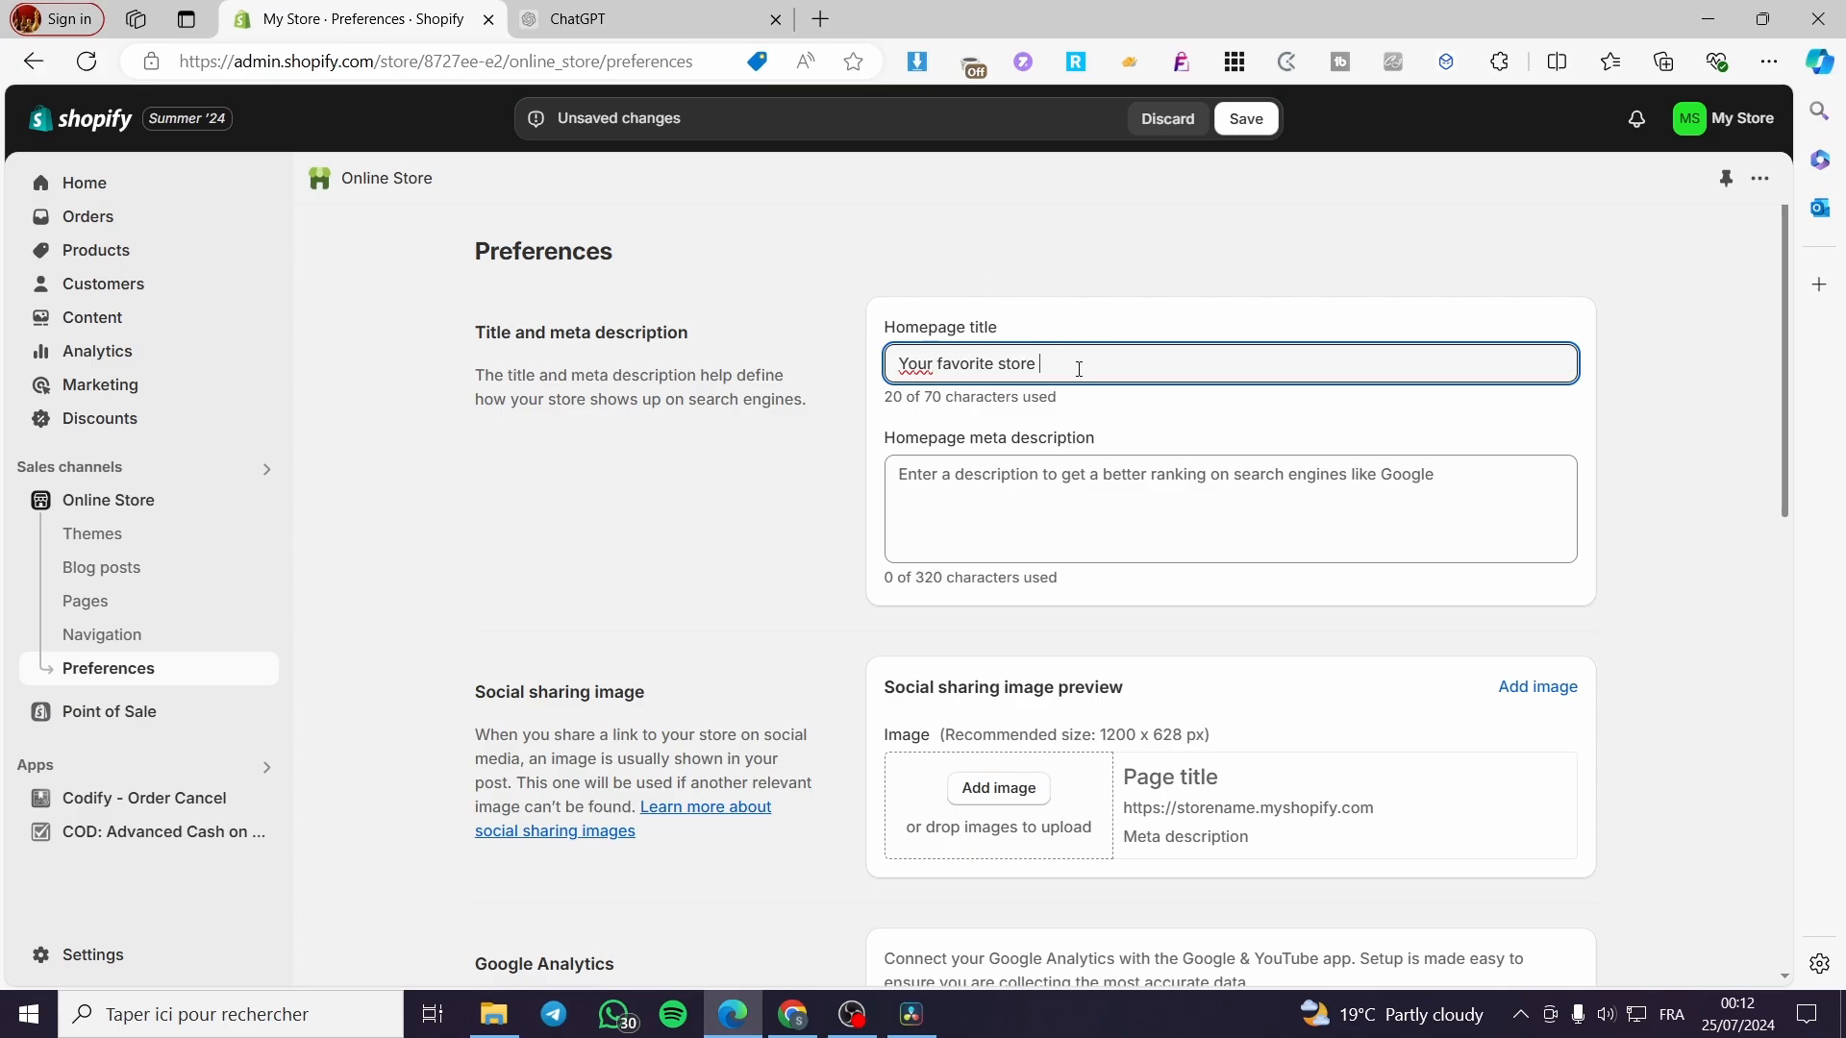
{"action": "left_click_drag", "start_coordinate": [1054, 369], "coordinate": [794, 359]}
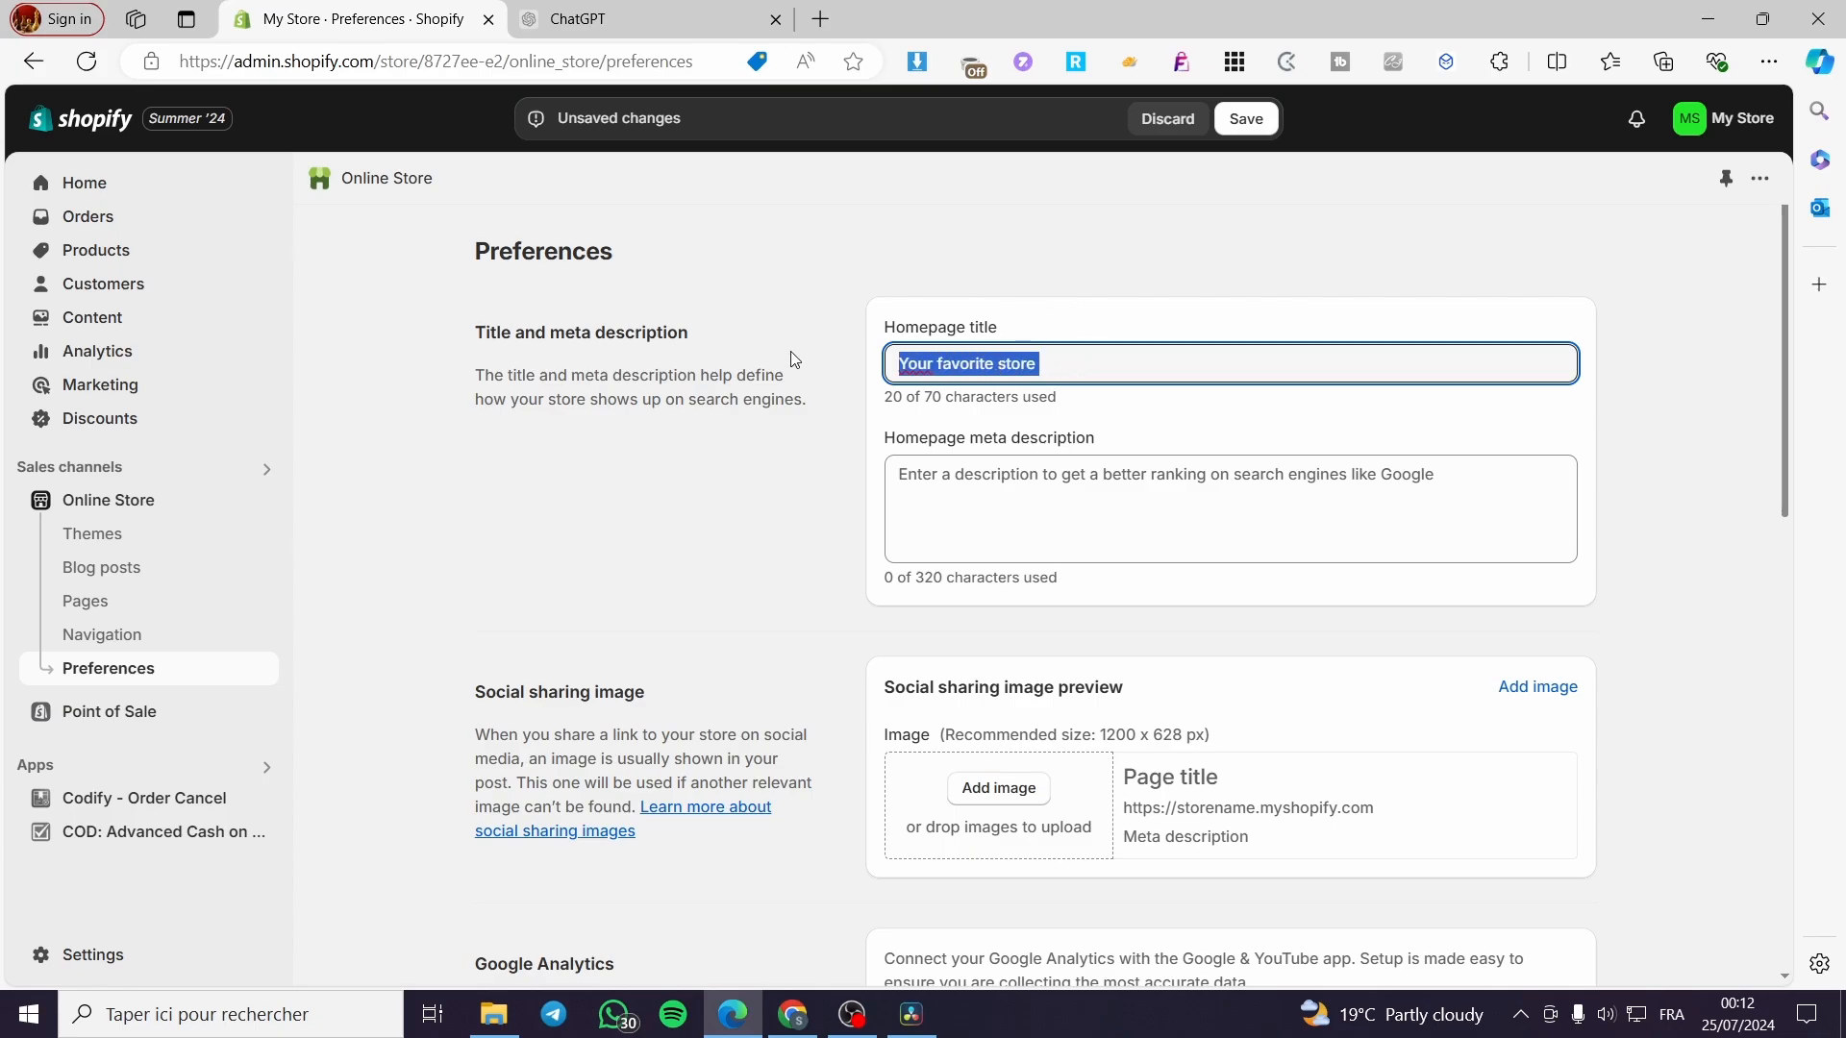
{"action": "type", "text": "Ja"}
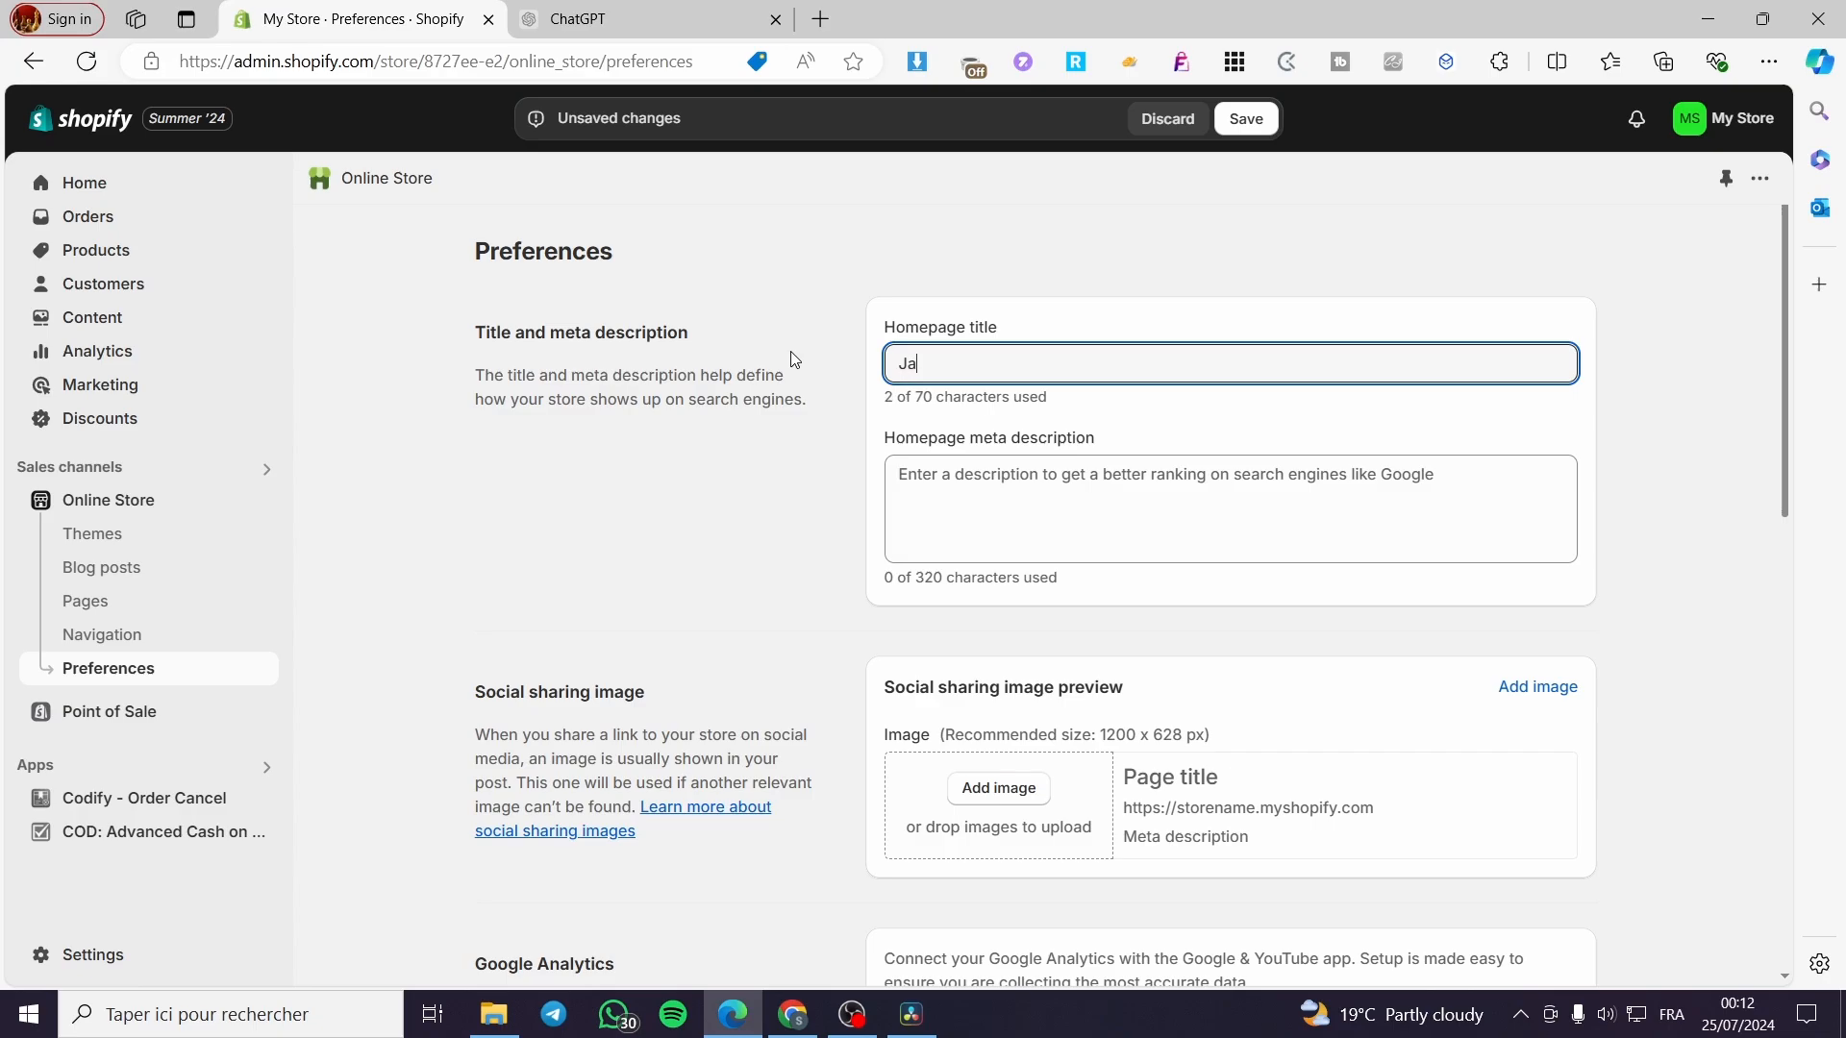
{"action": "type", "text": "ckSmith for cl"}
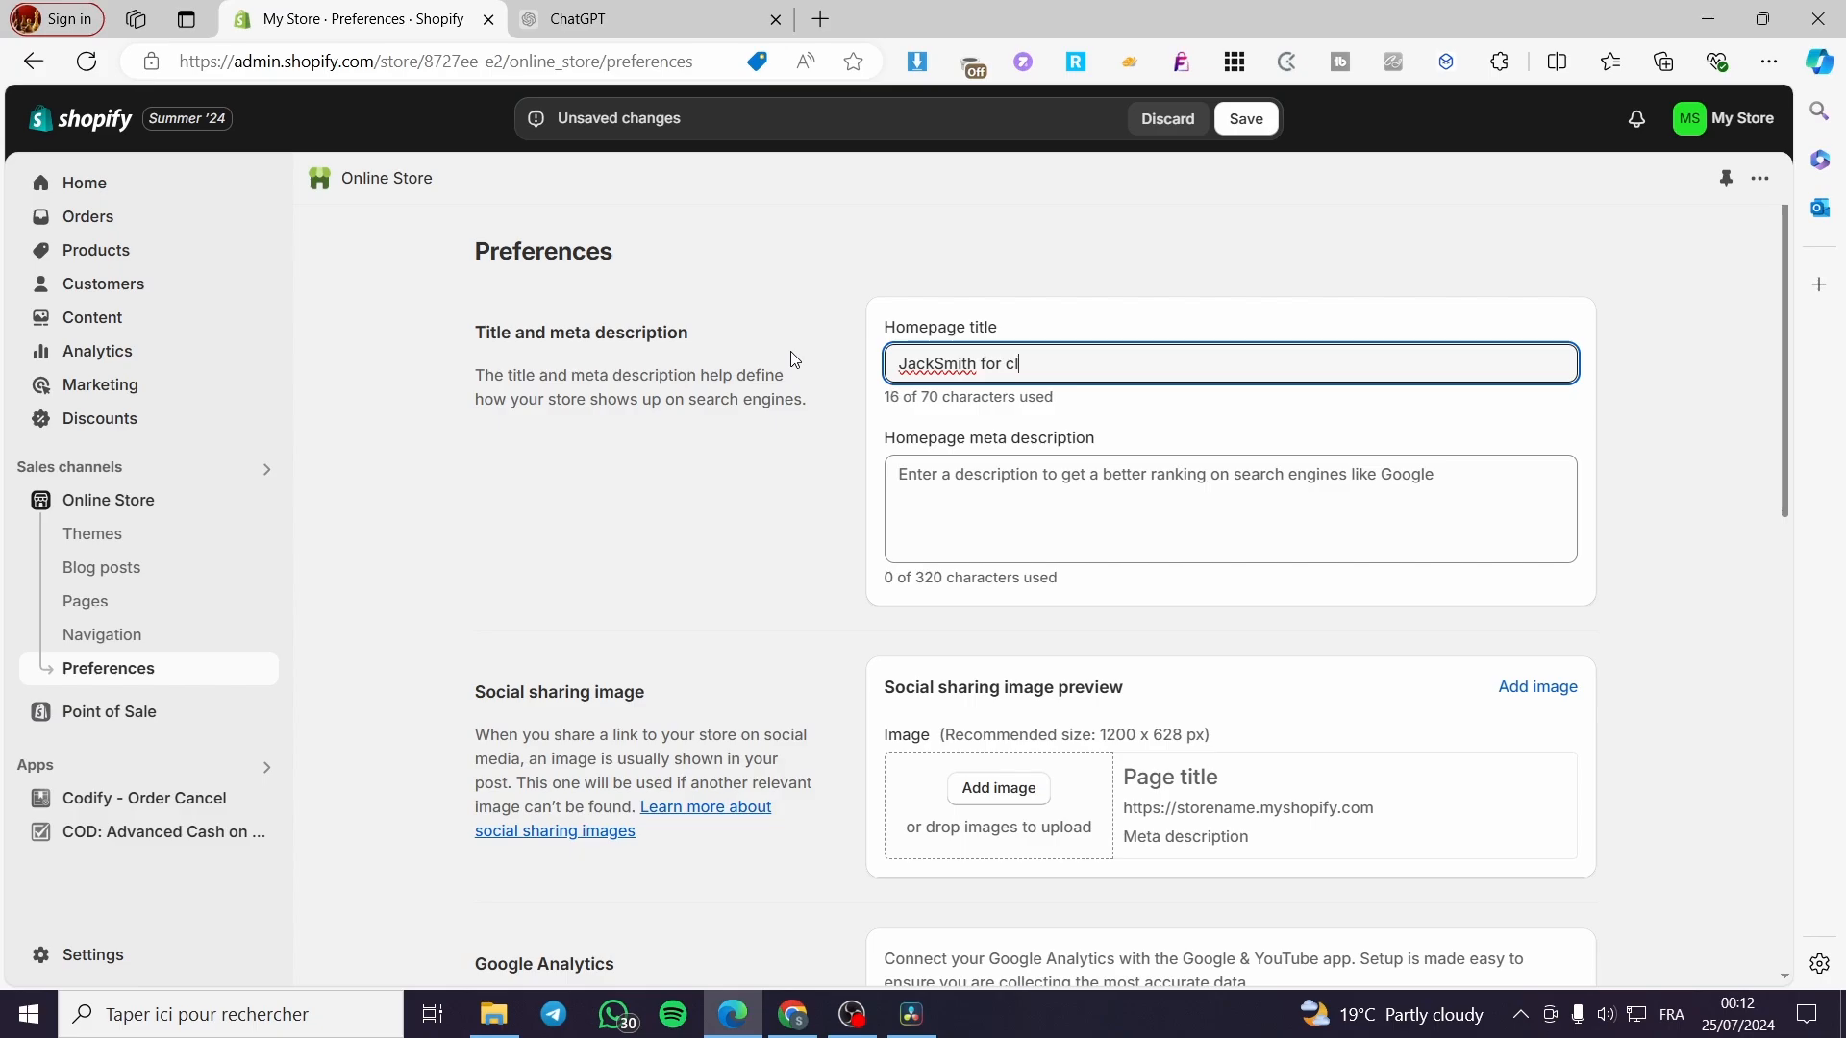
{"action": "type", "text": "othings"}
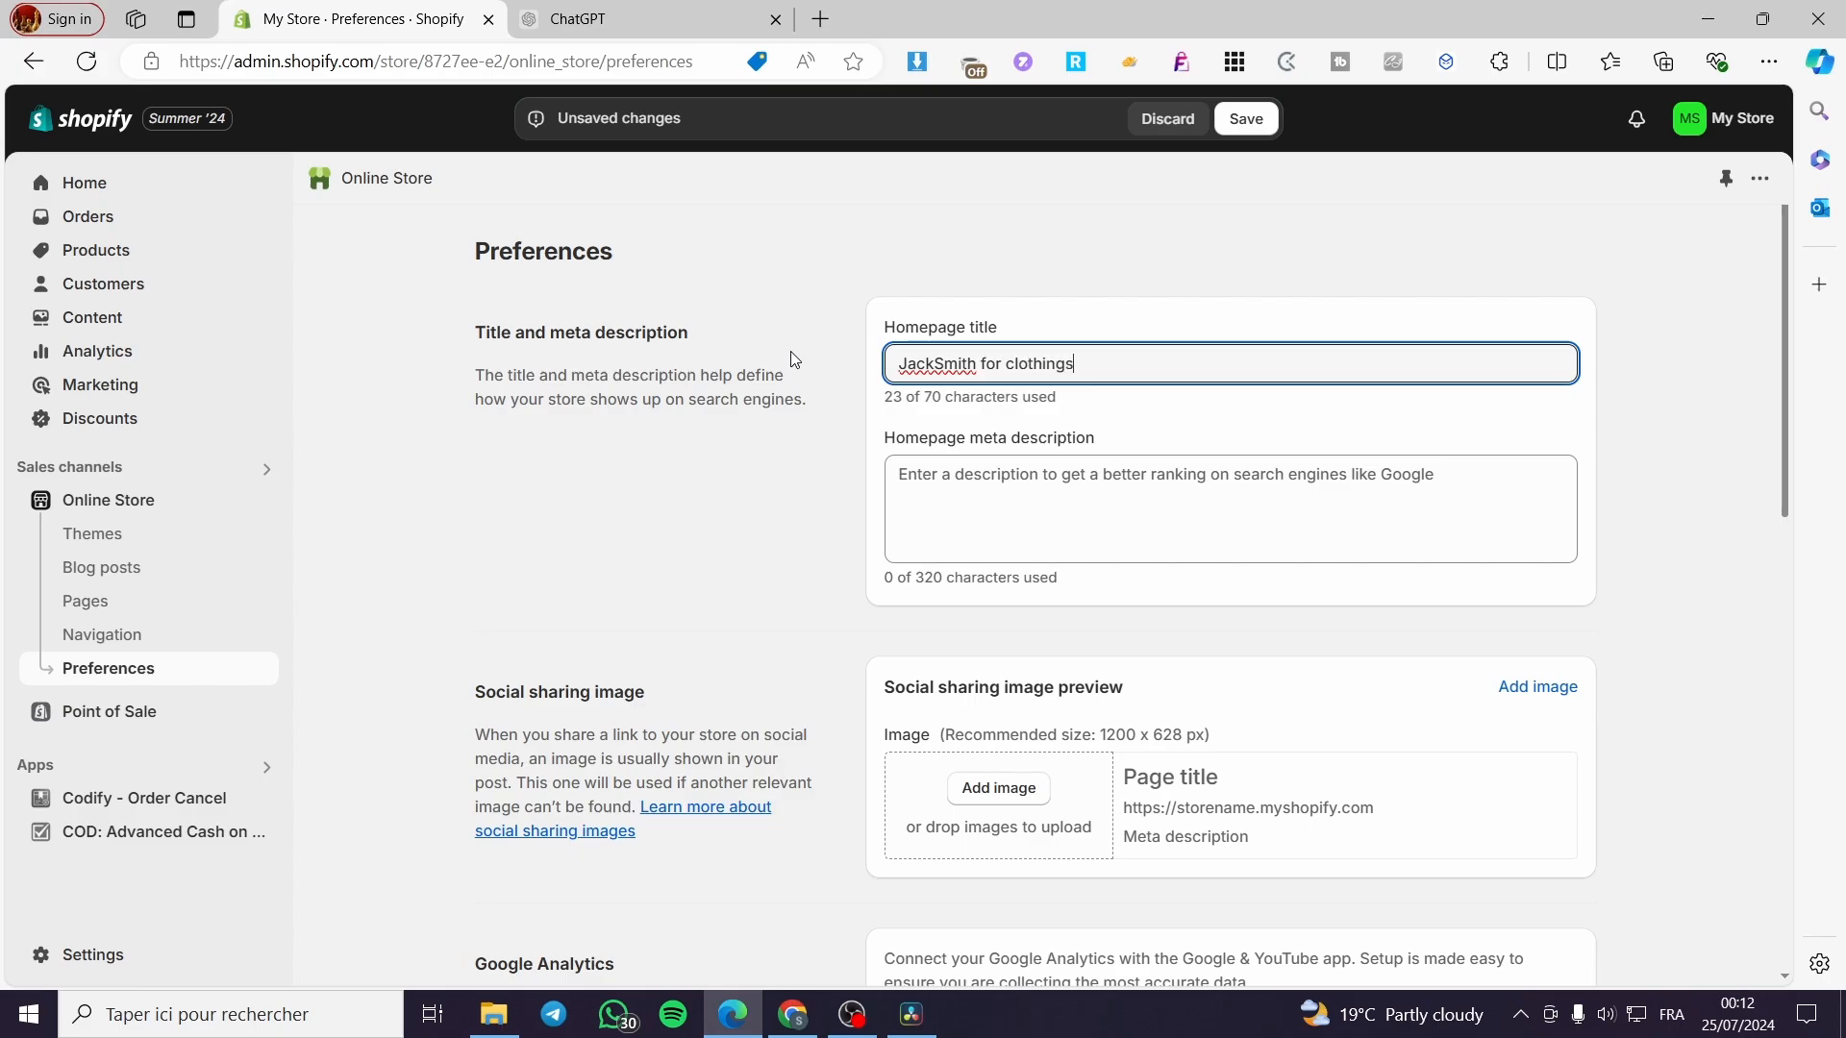
{"action": "left_click", "coordinate": [1077, 508]}
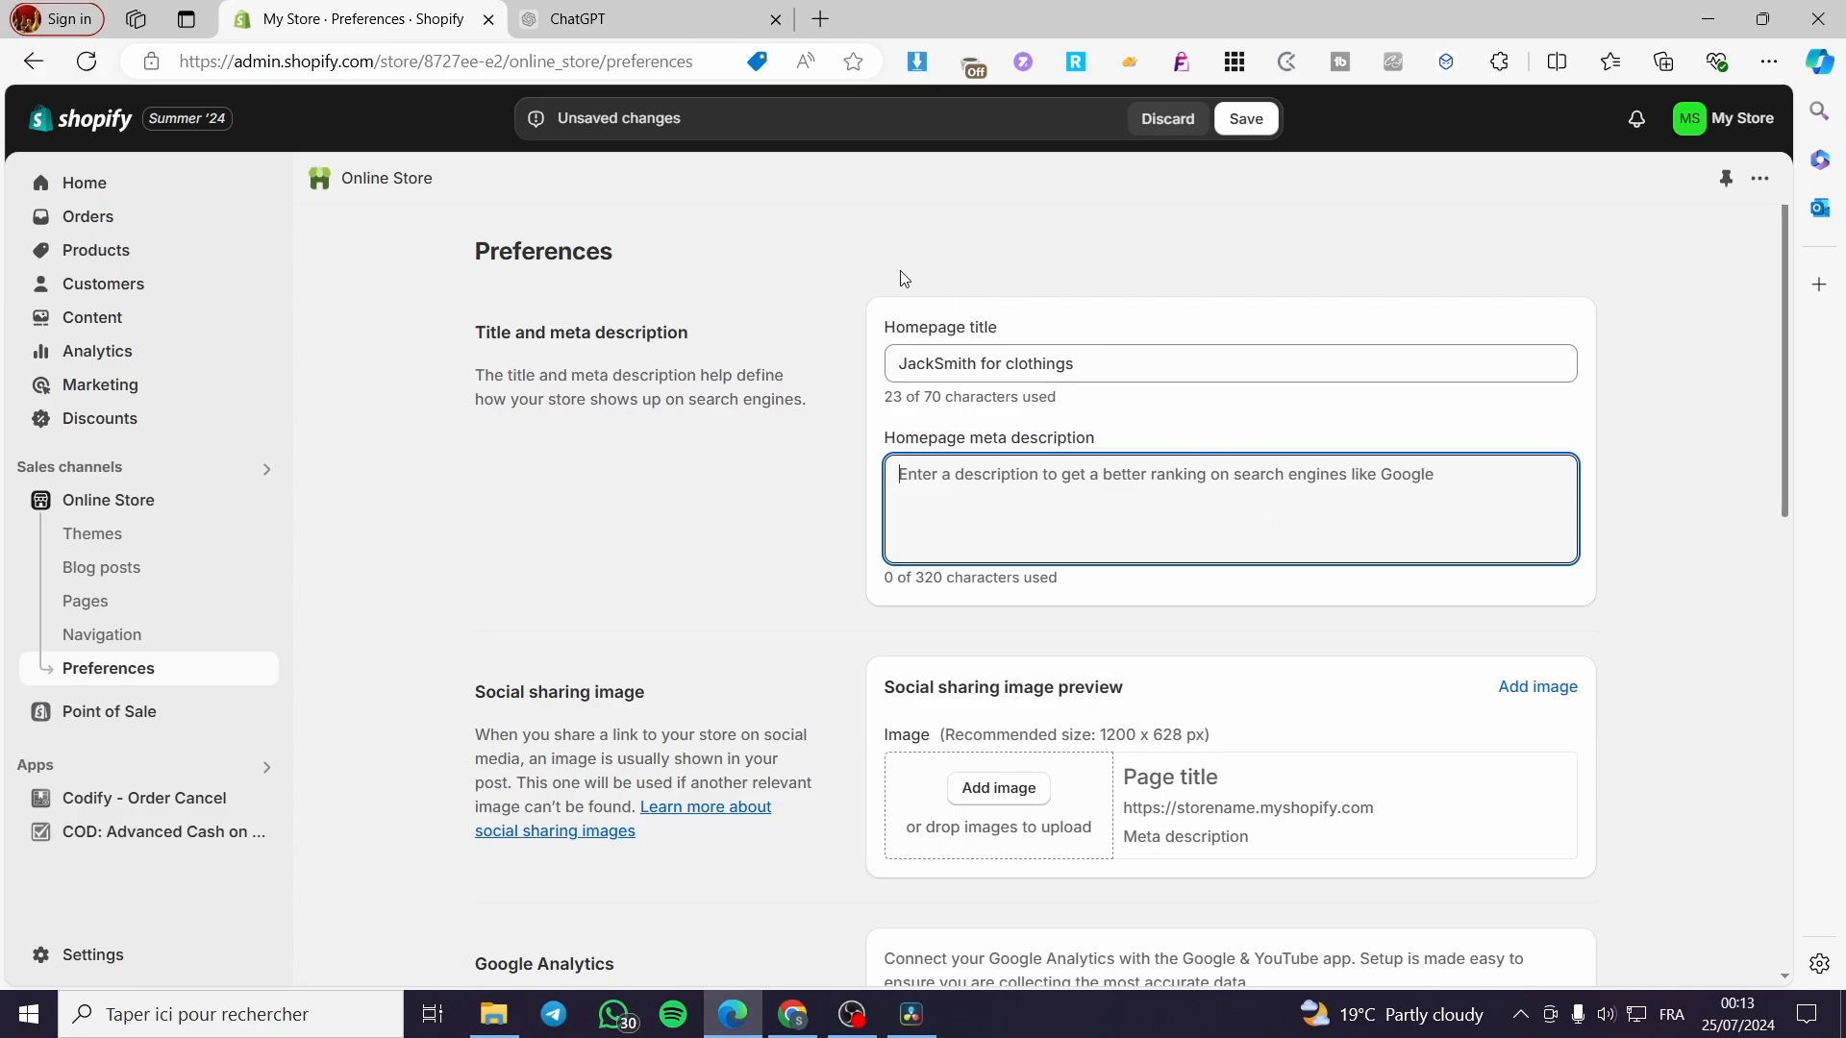
Ask ChatGPT for a homepage meta description for an optimized clothing store.
{"action": "mouse_move", "coordinate": [649, 10]}
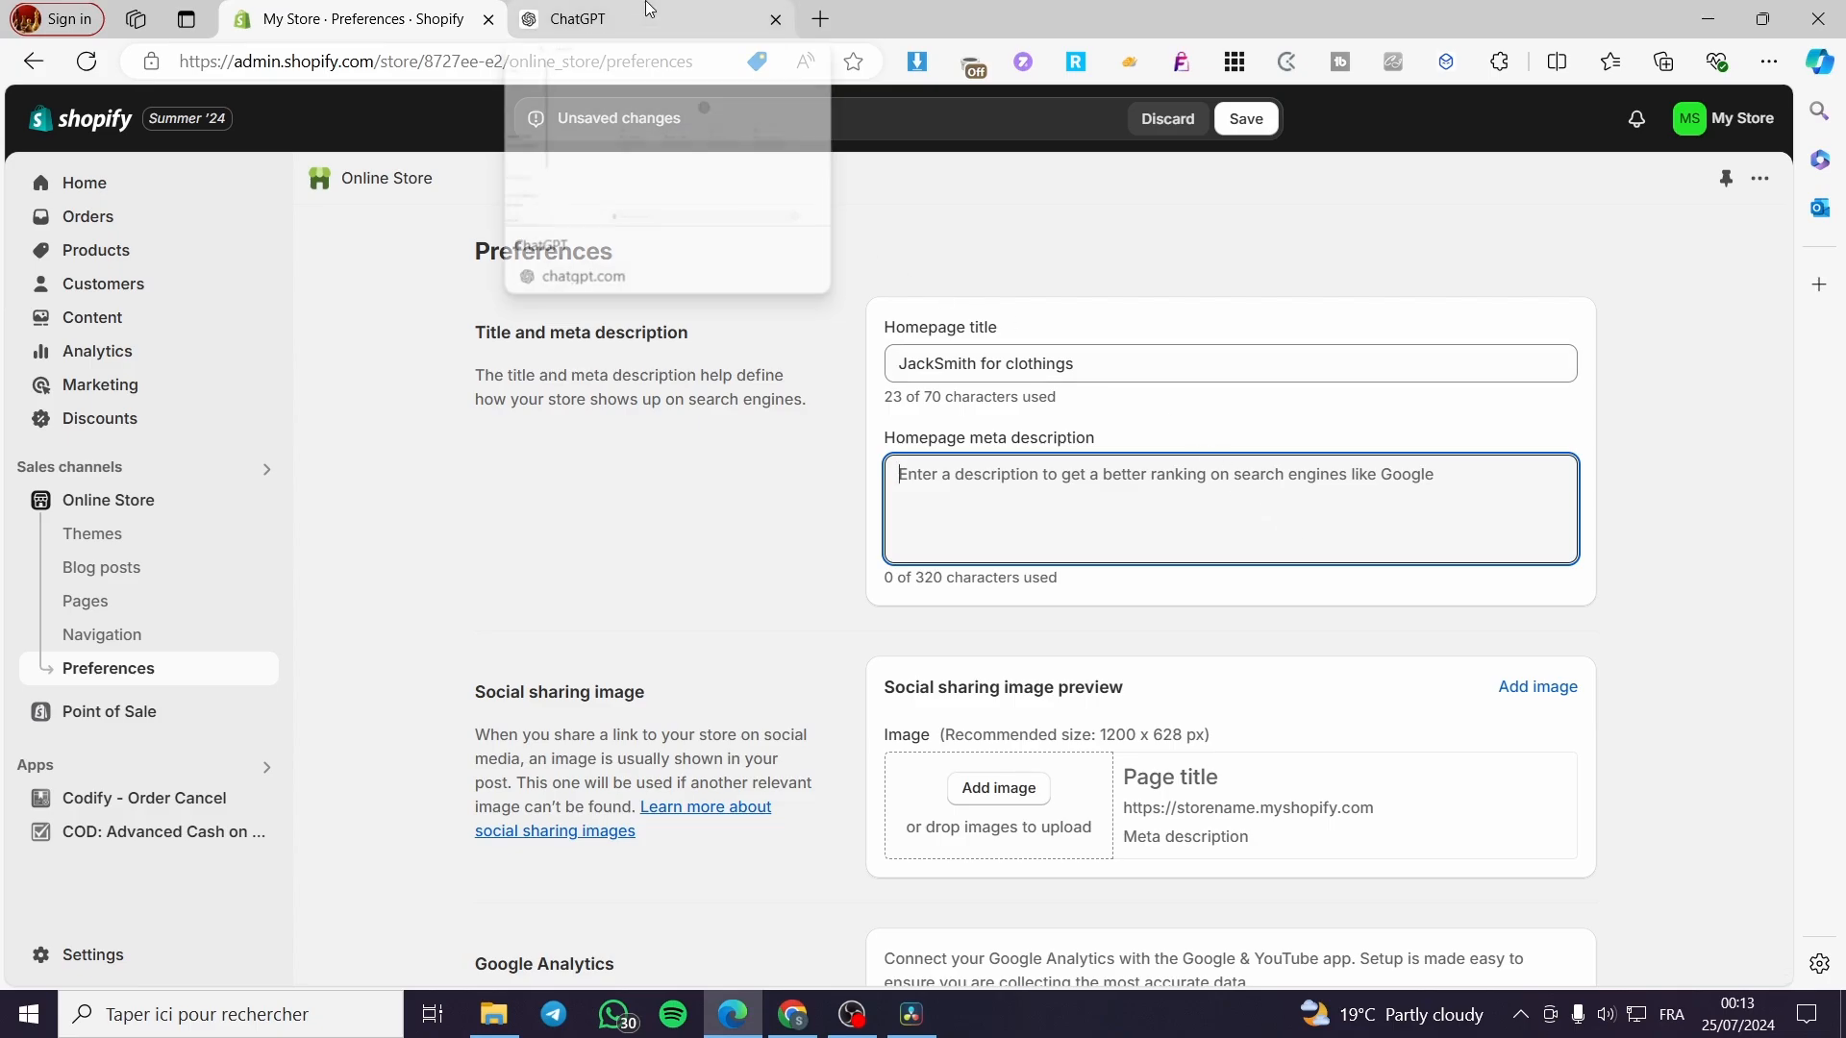
{"action": "left_click", "coordinate": [649, 9]}
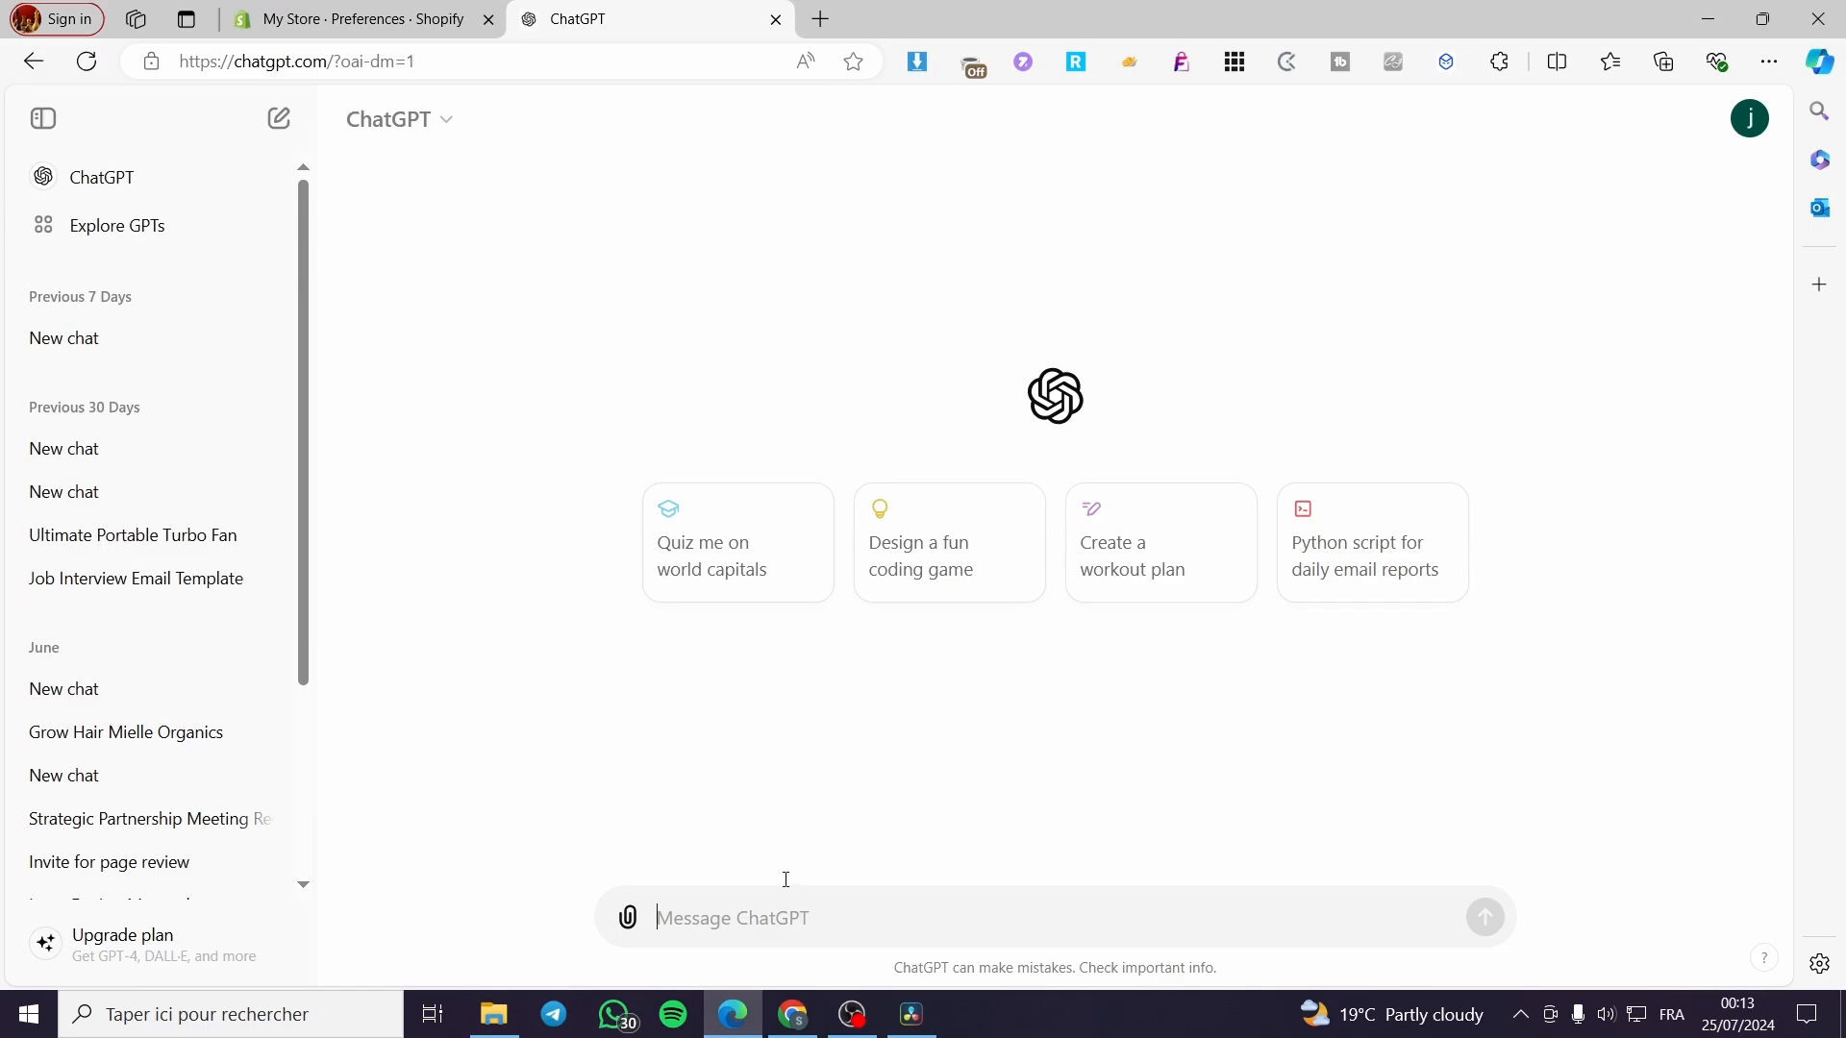
{"action": "left_click", "coordinate": [365, 19]}
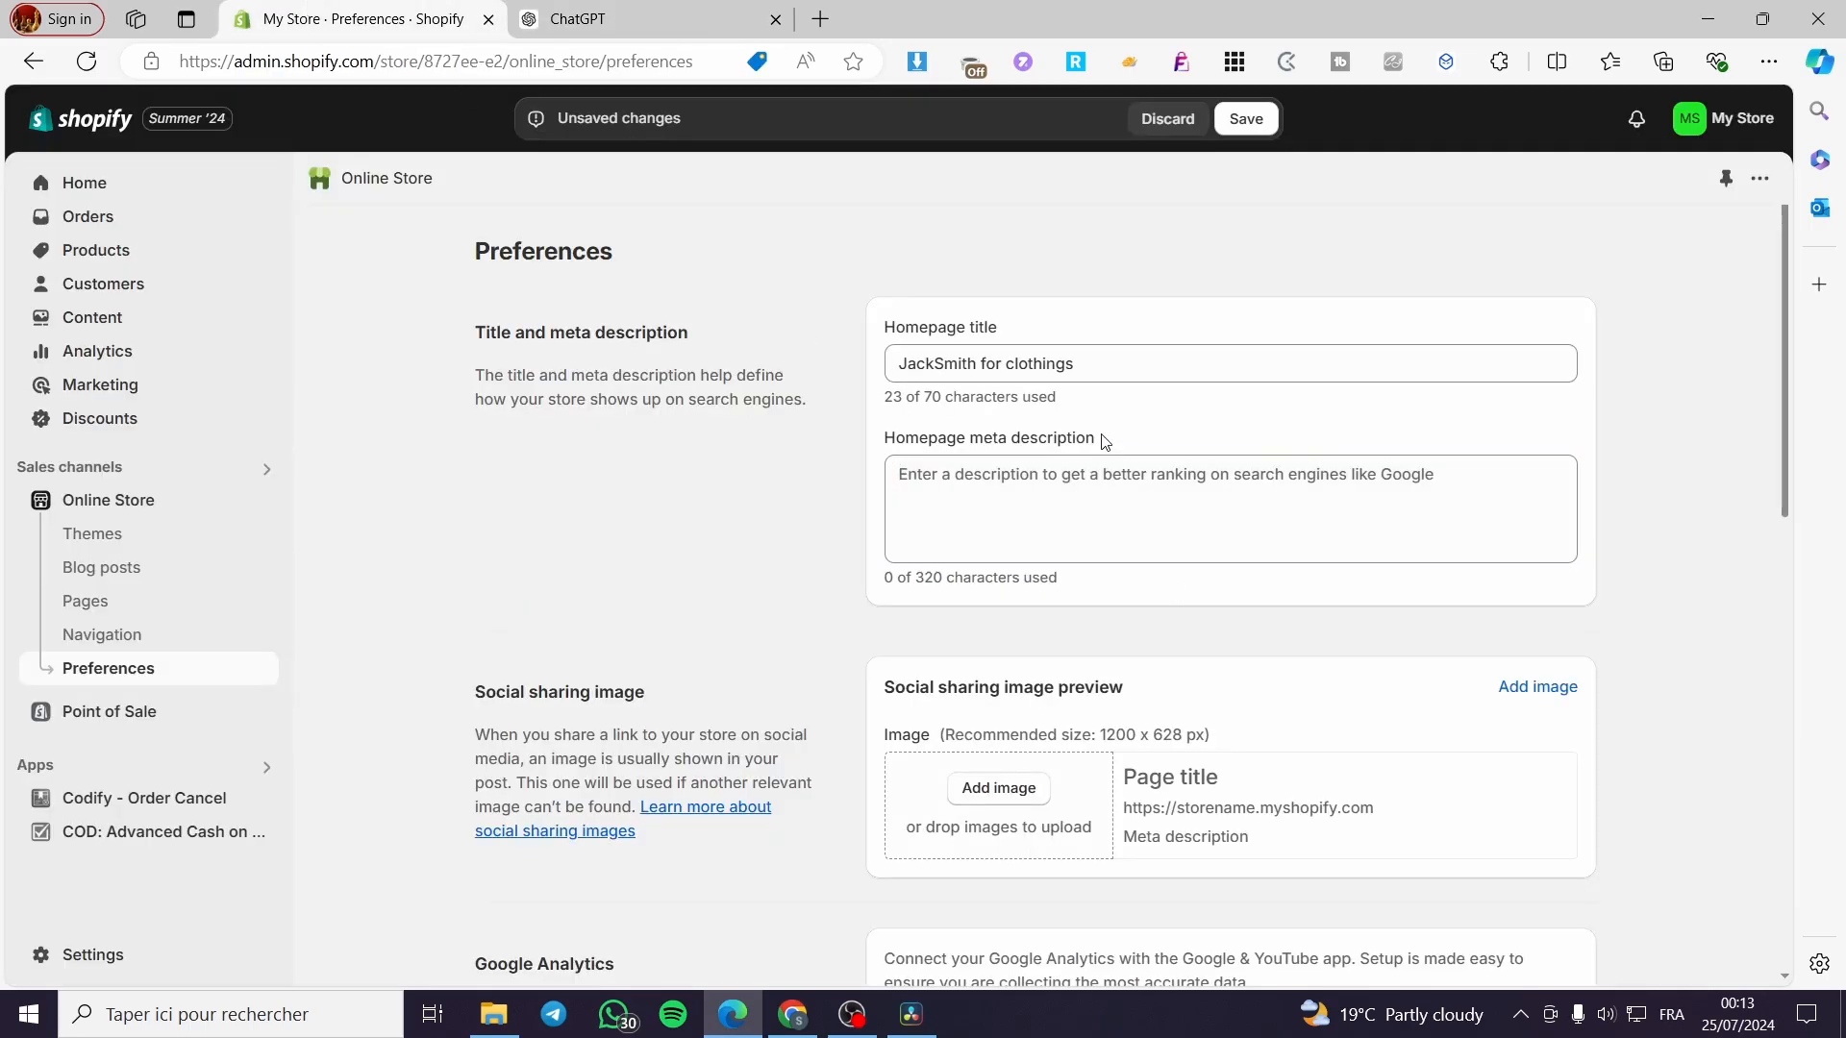
{"action": "left_click_drag", "start_coordinate": [1103, 441], "coordinate": [890, 439]}
{"action": "key", "text": "ctrl+c"}
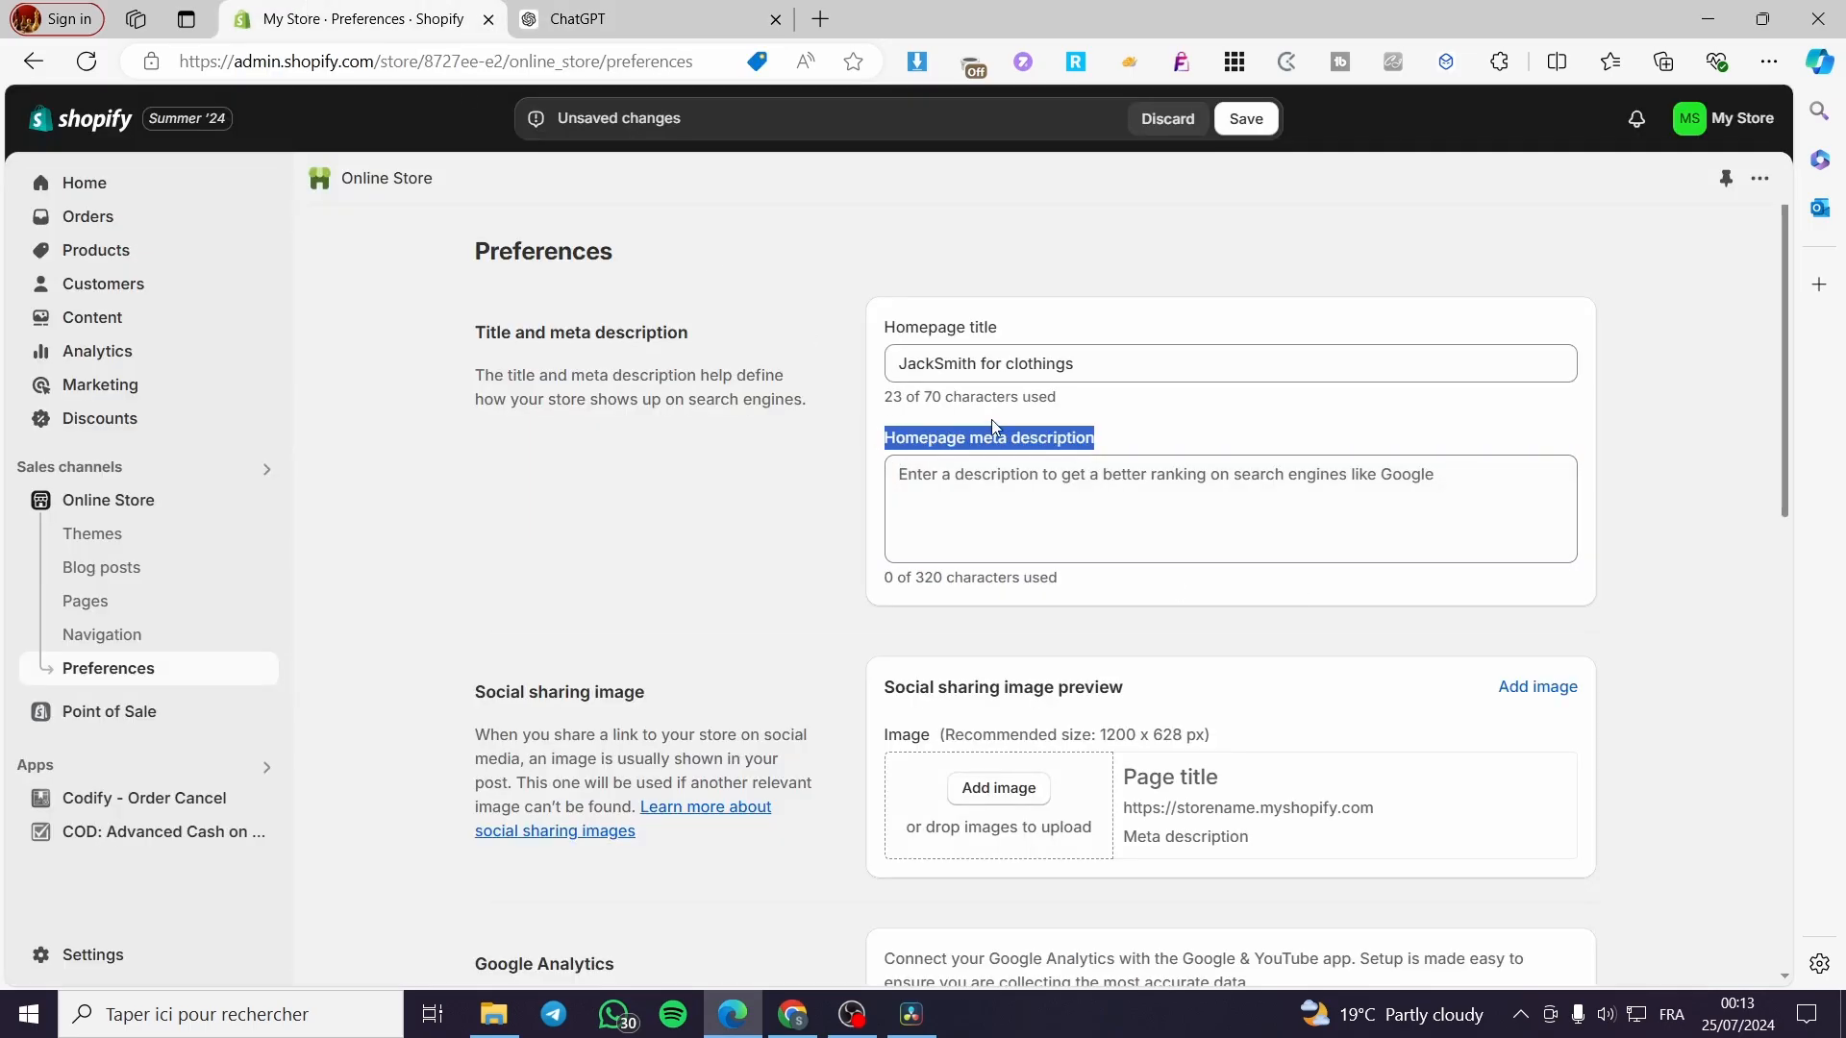
{"action": "left_click", "coordinate": [596, 19]}
{"action": "key", "text": "ctrl+v"}
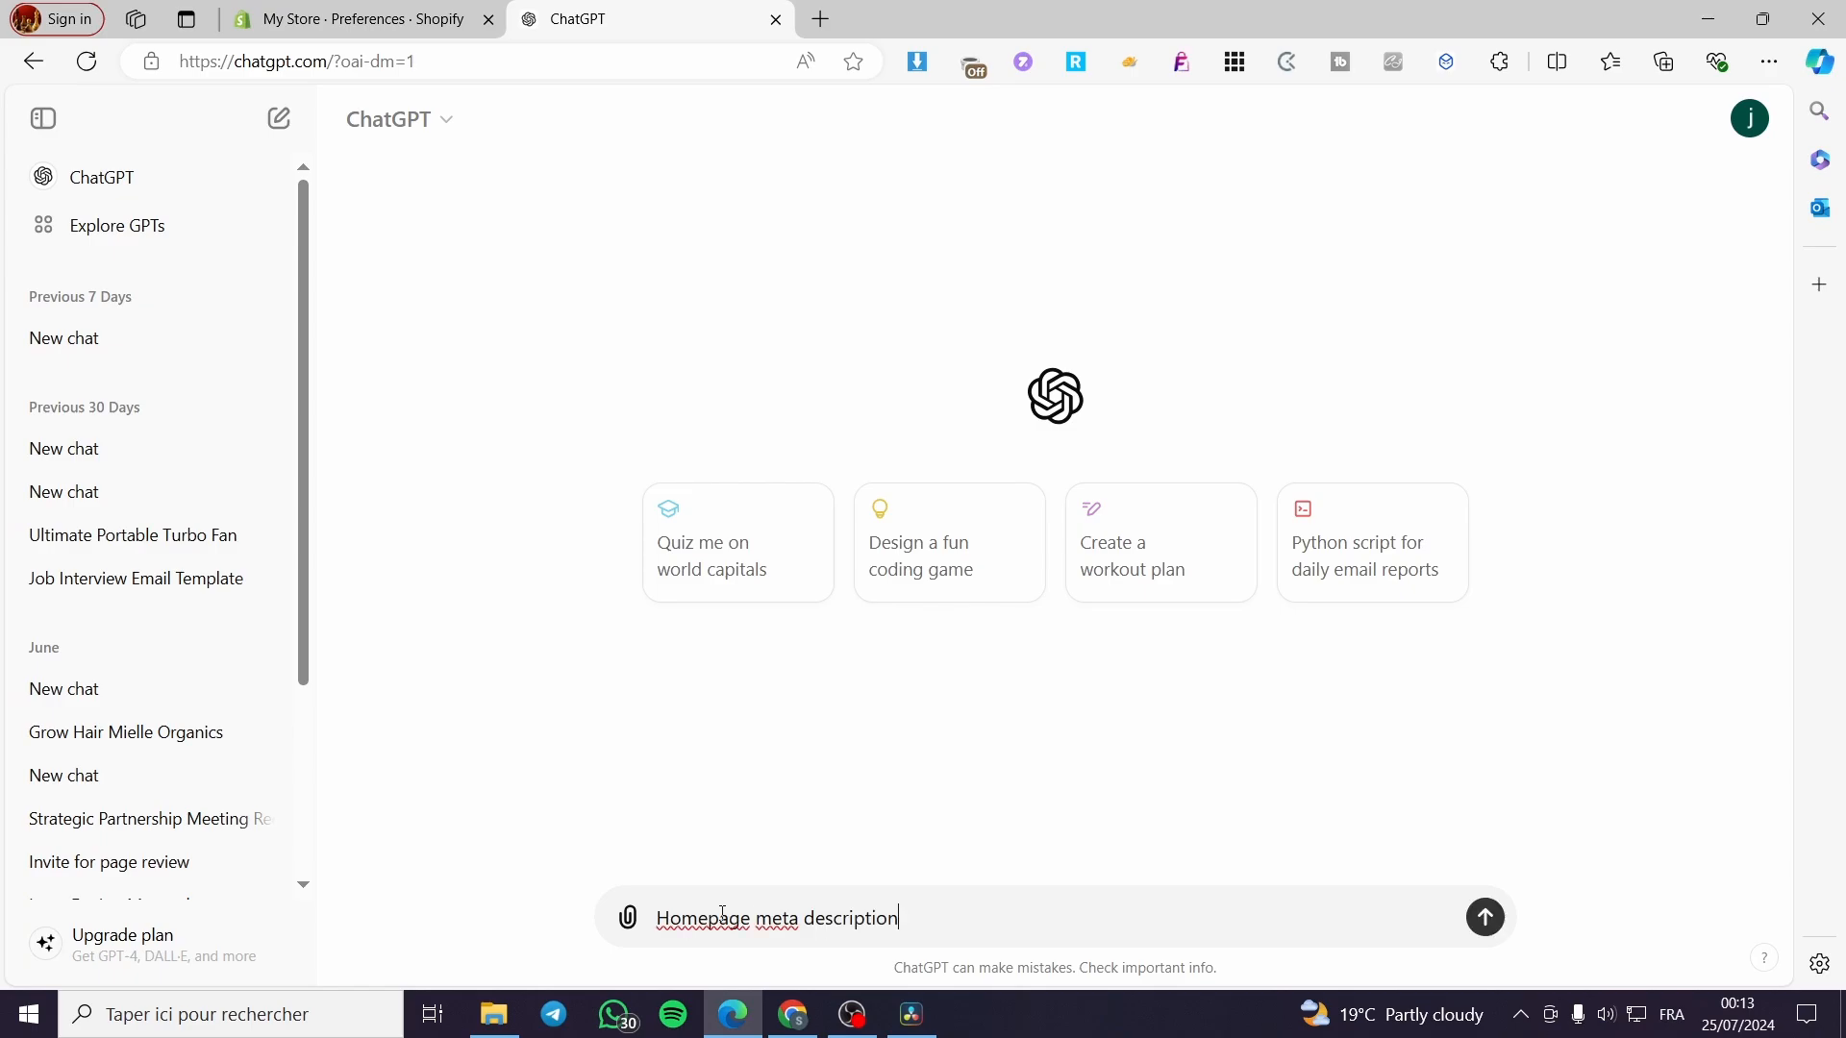
{"action": "type", "text": "r a optimi"}
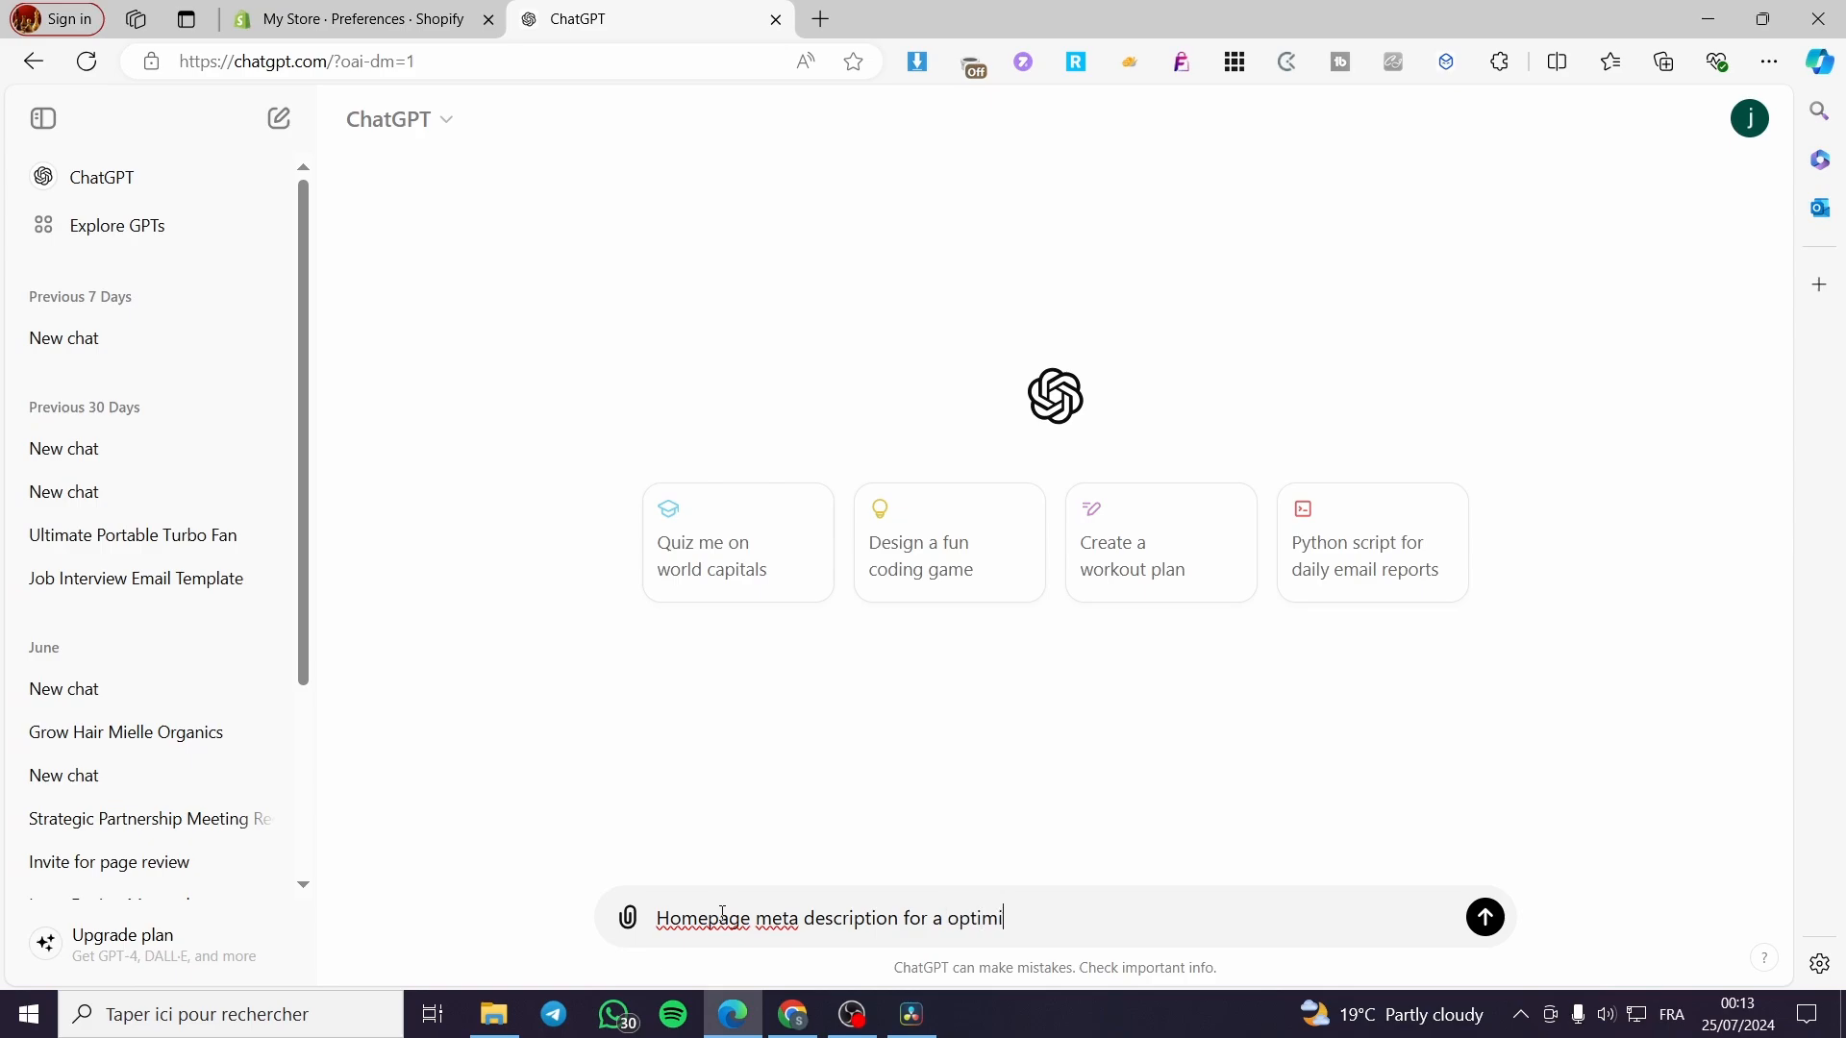
{"action": "type", "text": "zed sotore for clothings"}
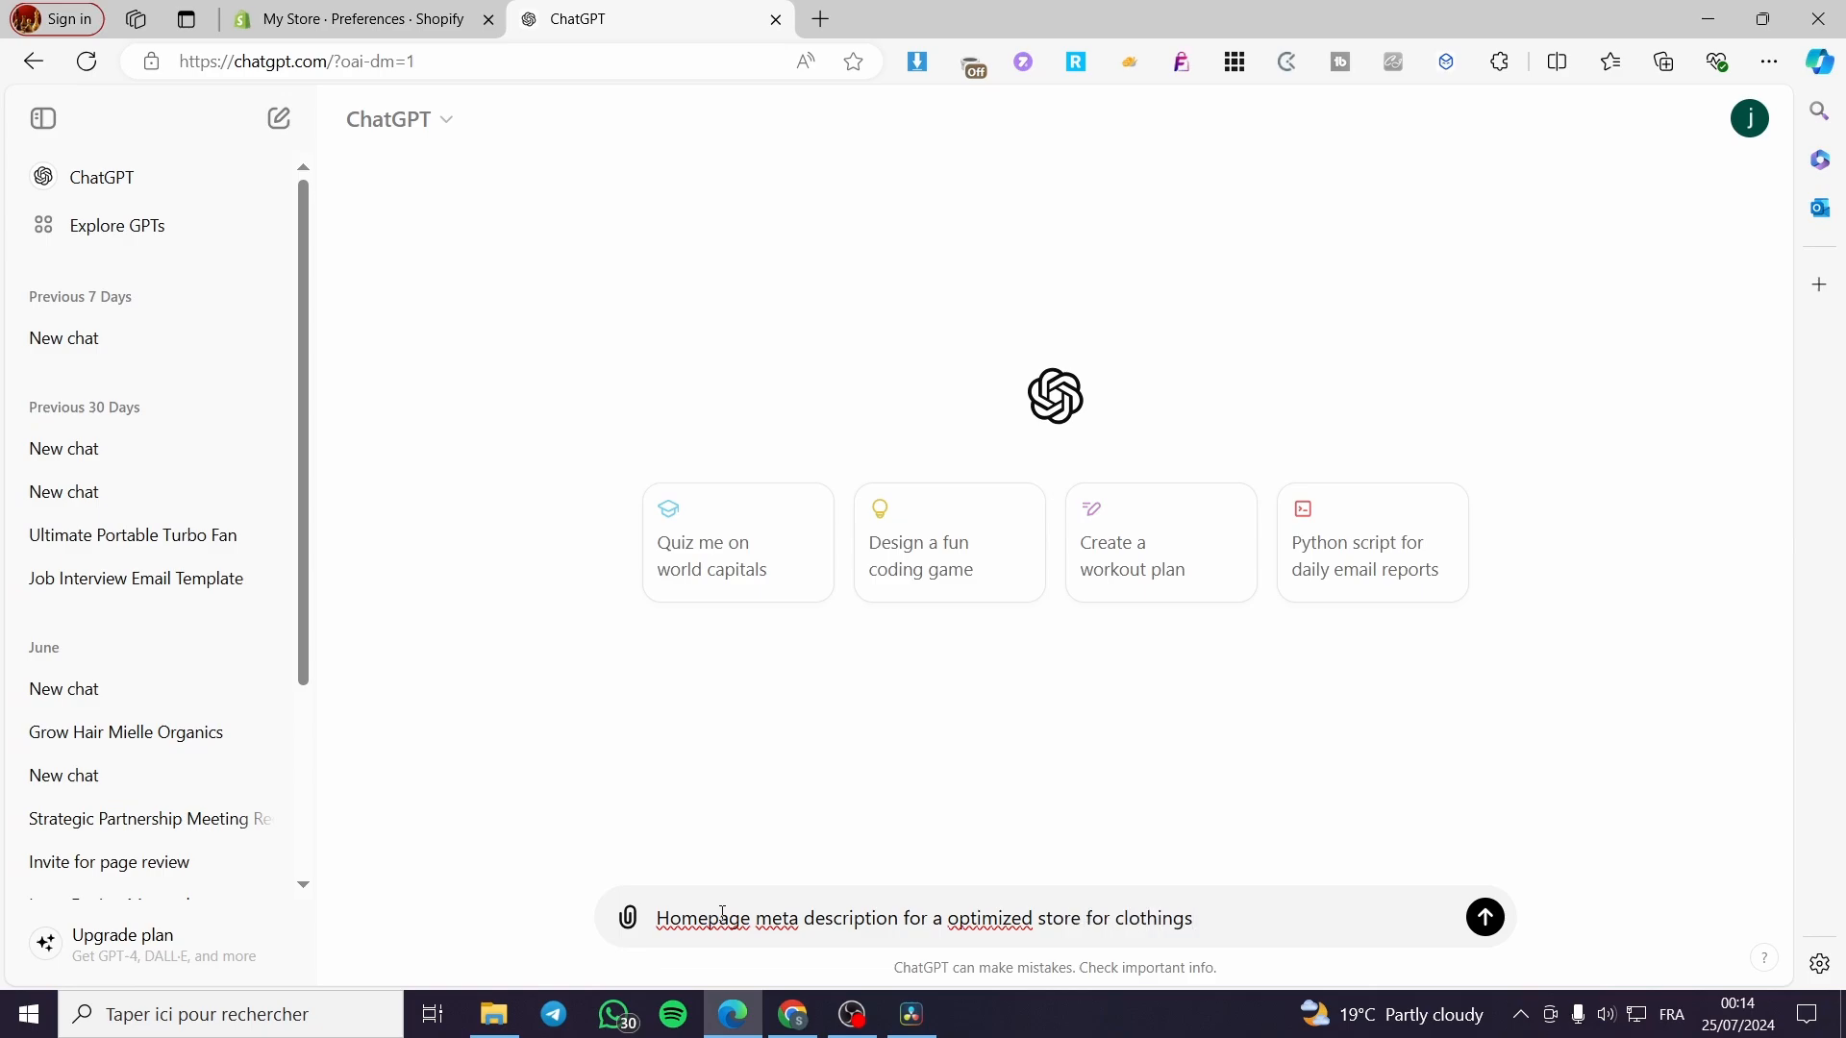
{"action": "key", "text": "Return"}
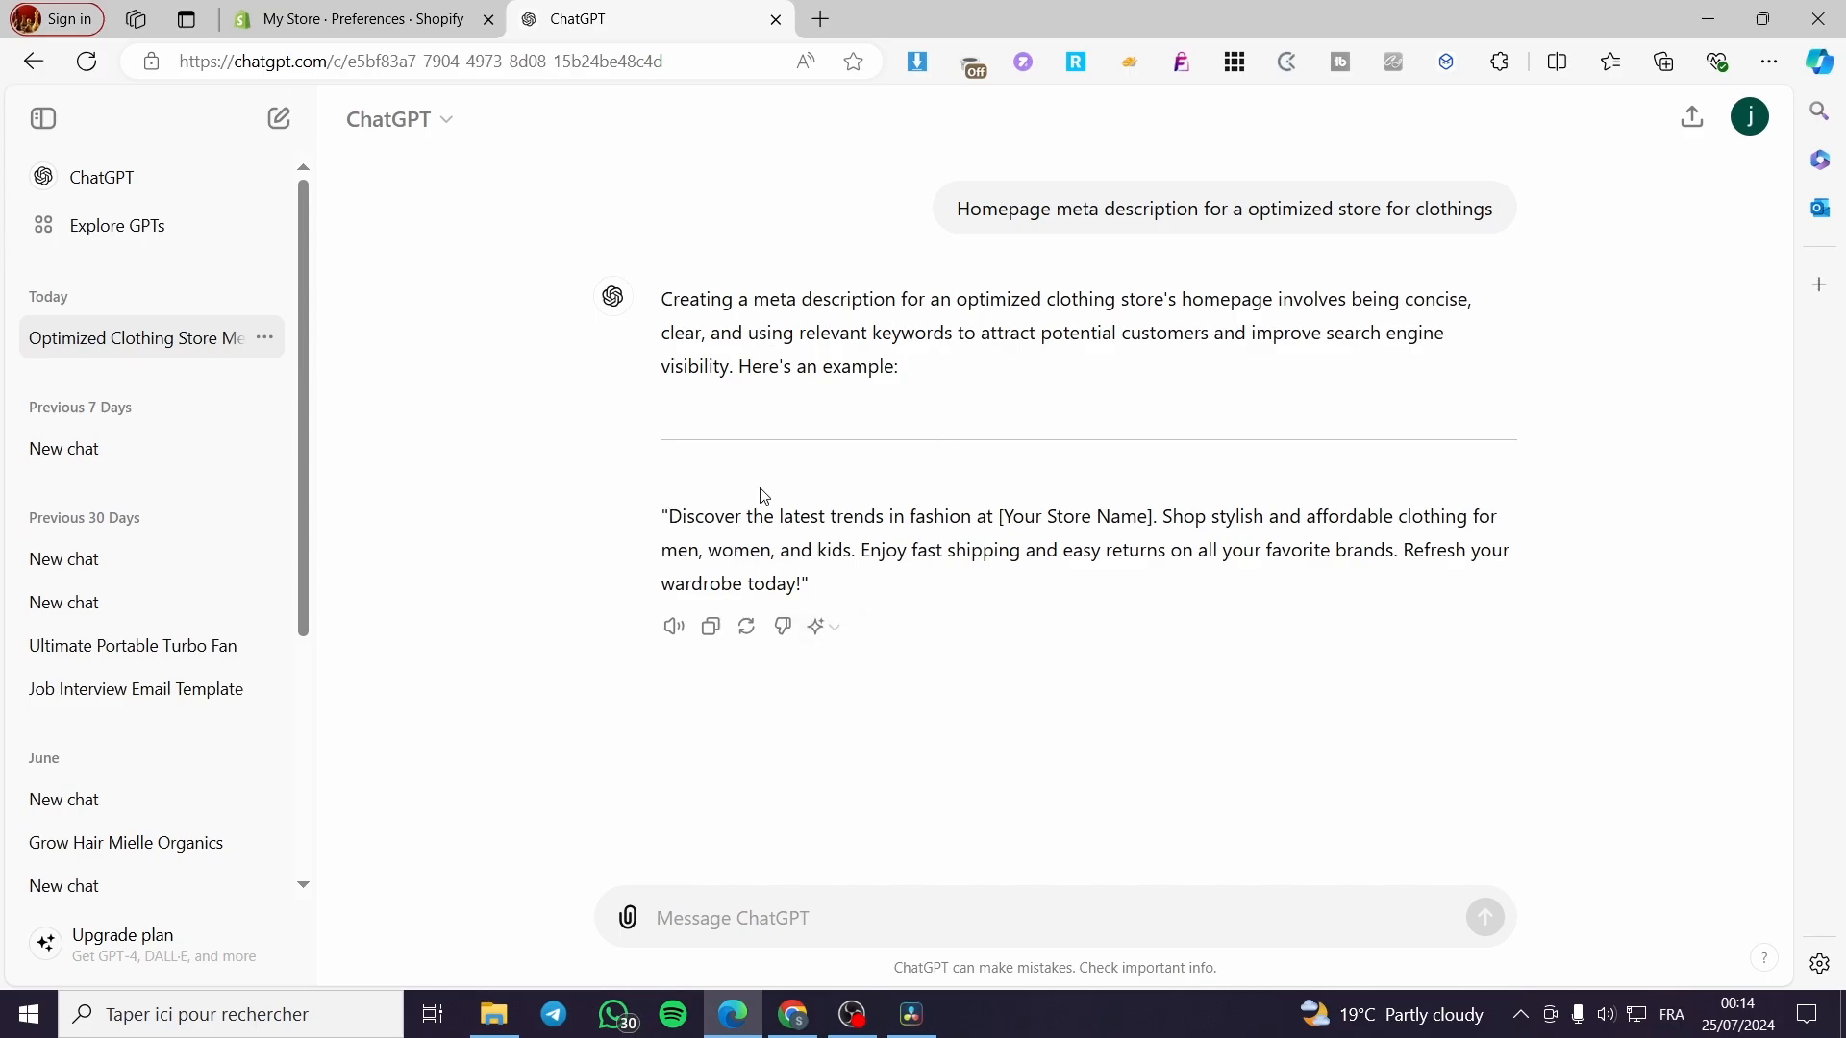
Copy ChatGPT's suggested meta description text.
{"action": "left_click_drag", "start_coordinate": [669, 517], "coordinate": [804, 583]}
{"action": "key", "text": "ctrl+c"}
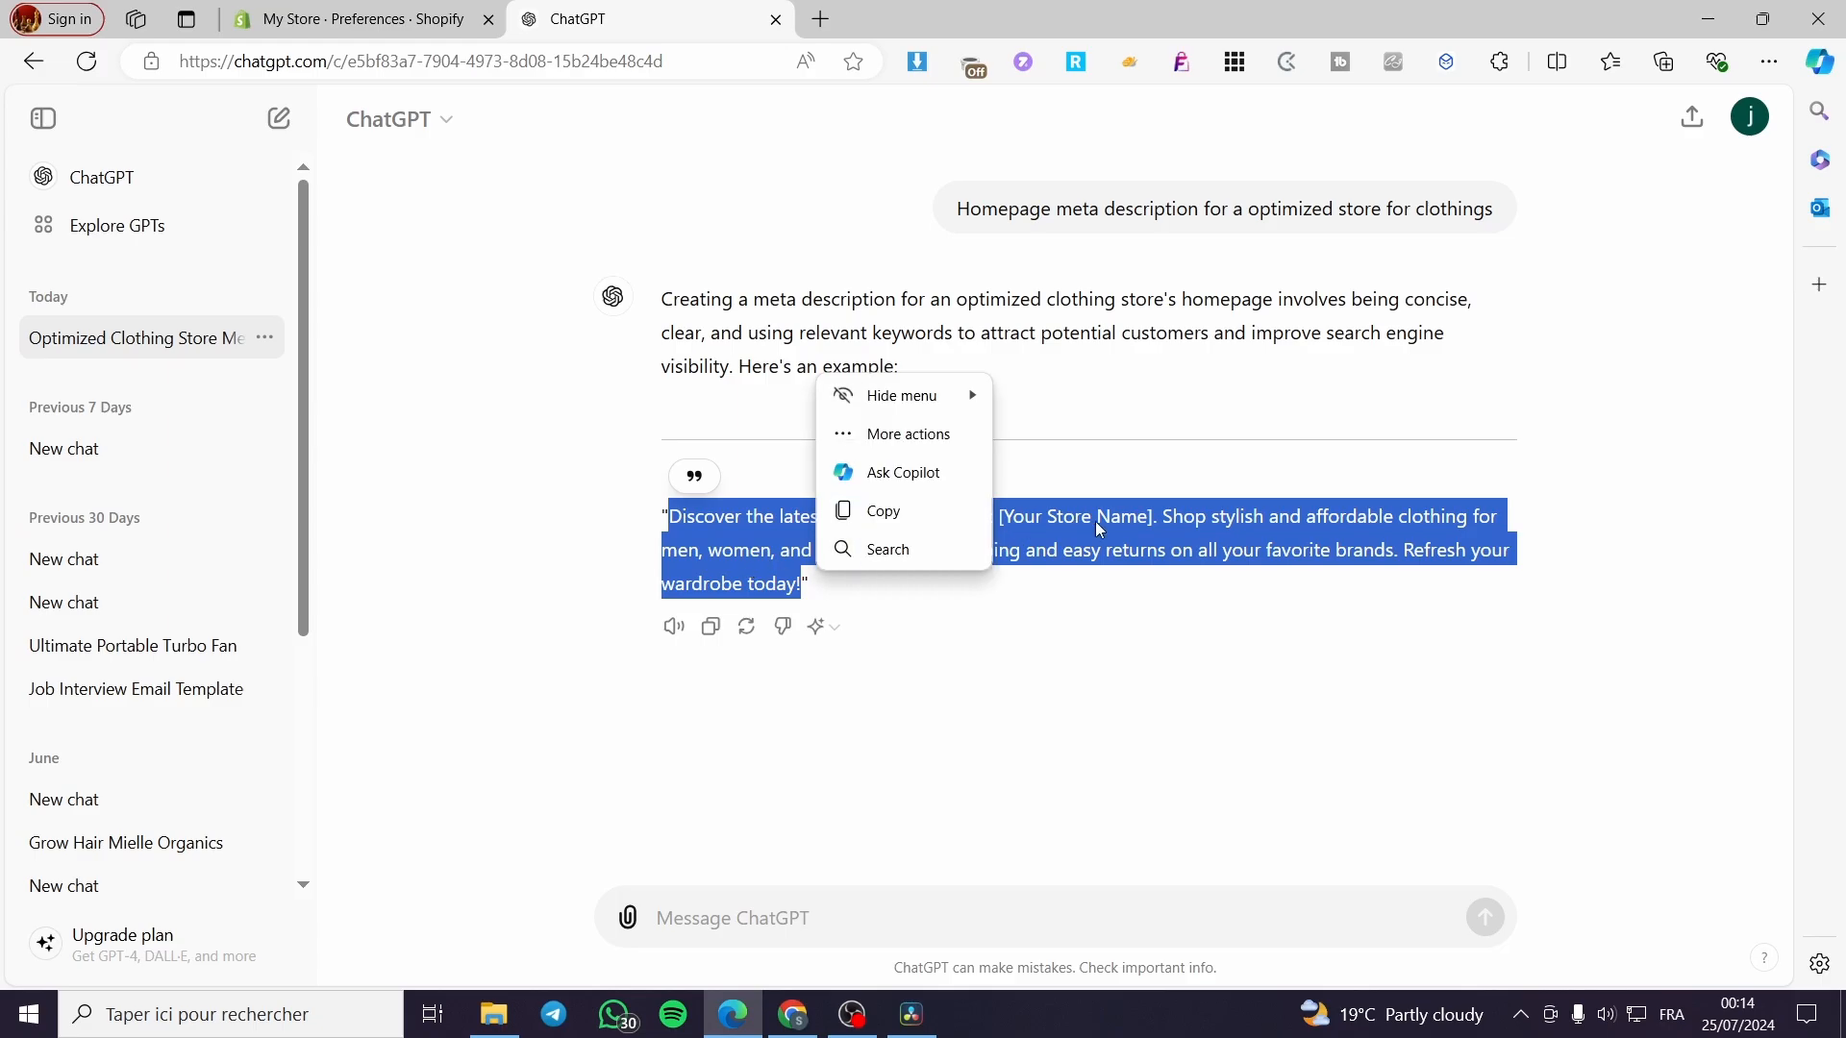
{"action": "right_click", "coordinate": [1005, 527]}
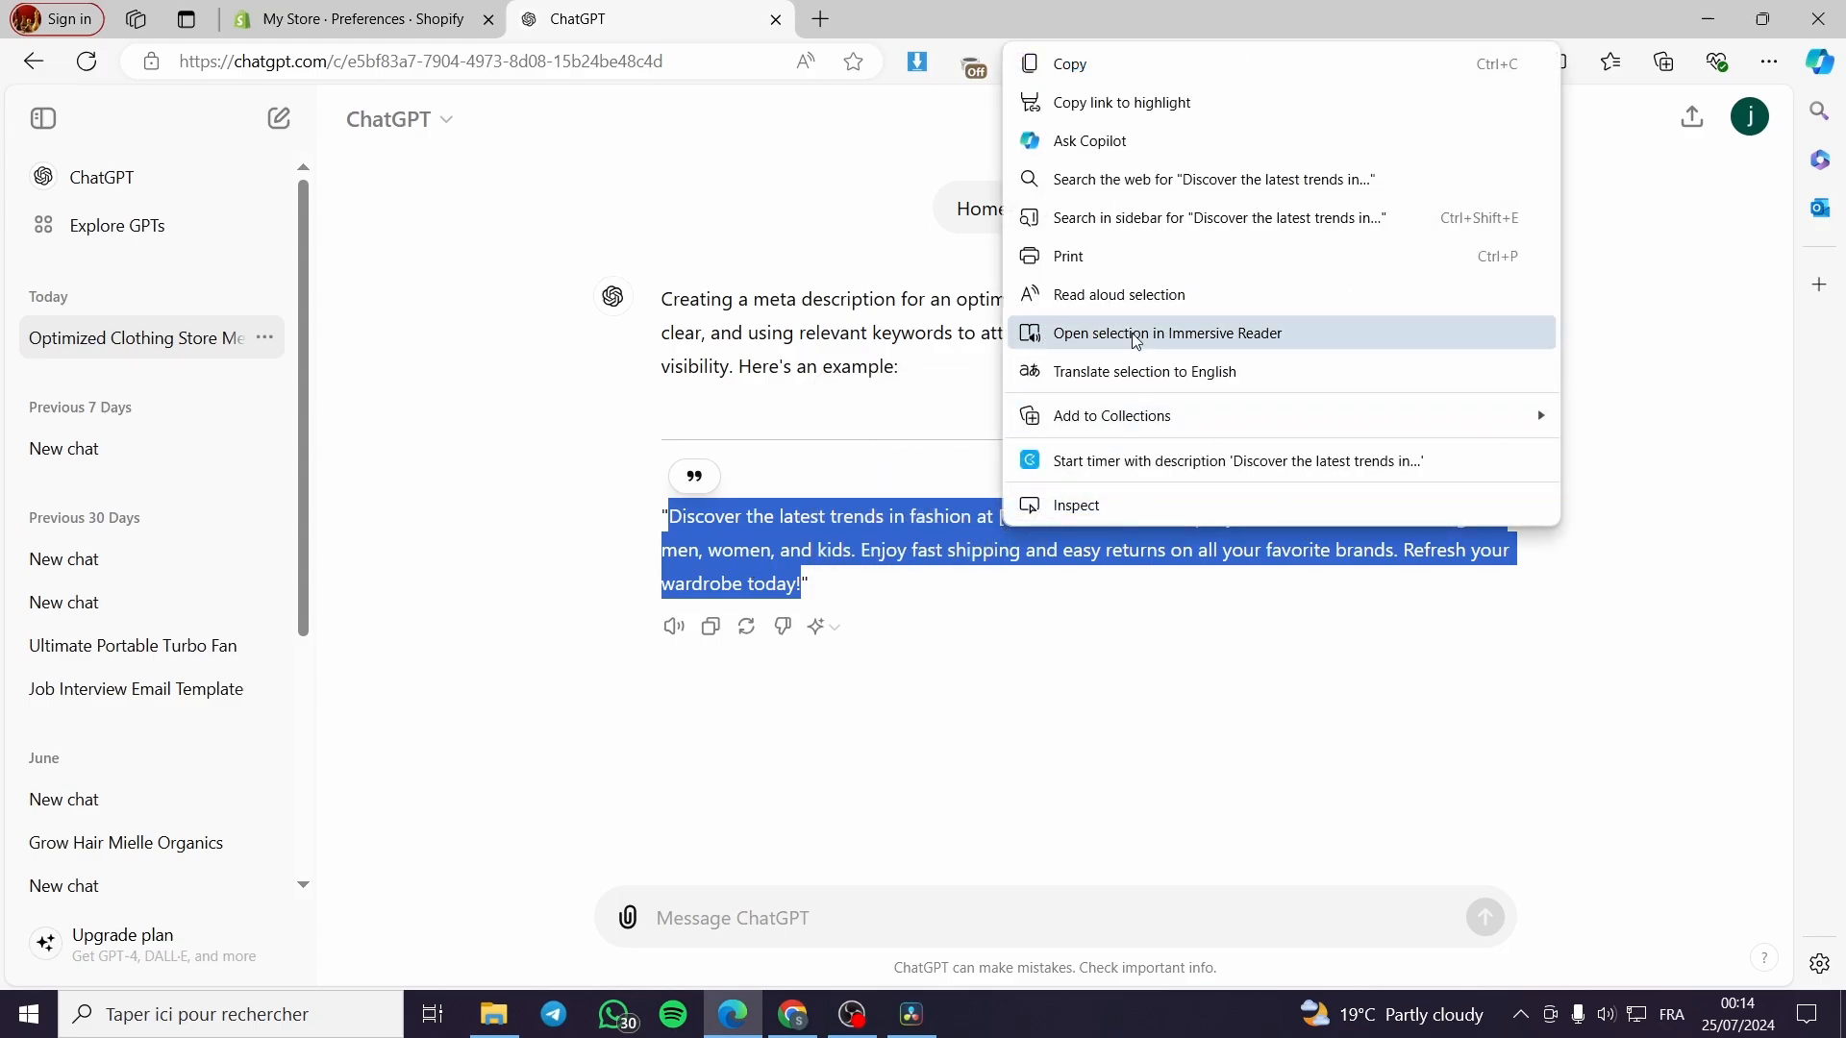
{"action": "left_click", "coordinate": [1130, 65]}
Paste ChatGPT's text into the homepage meta description and swap the [Your Store Name] placeholder for the store name.
{"action": "left_click", "coordinate": [364, 18]}
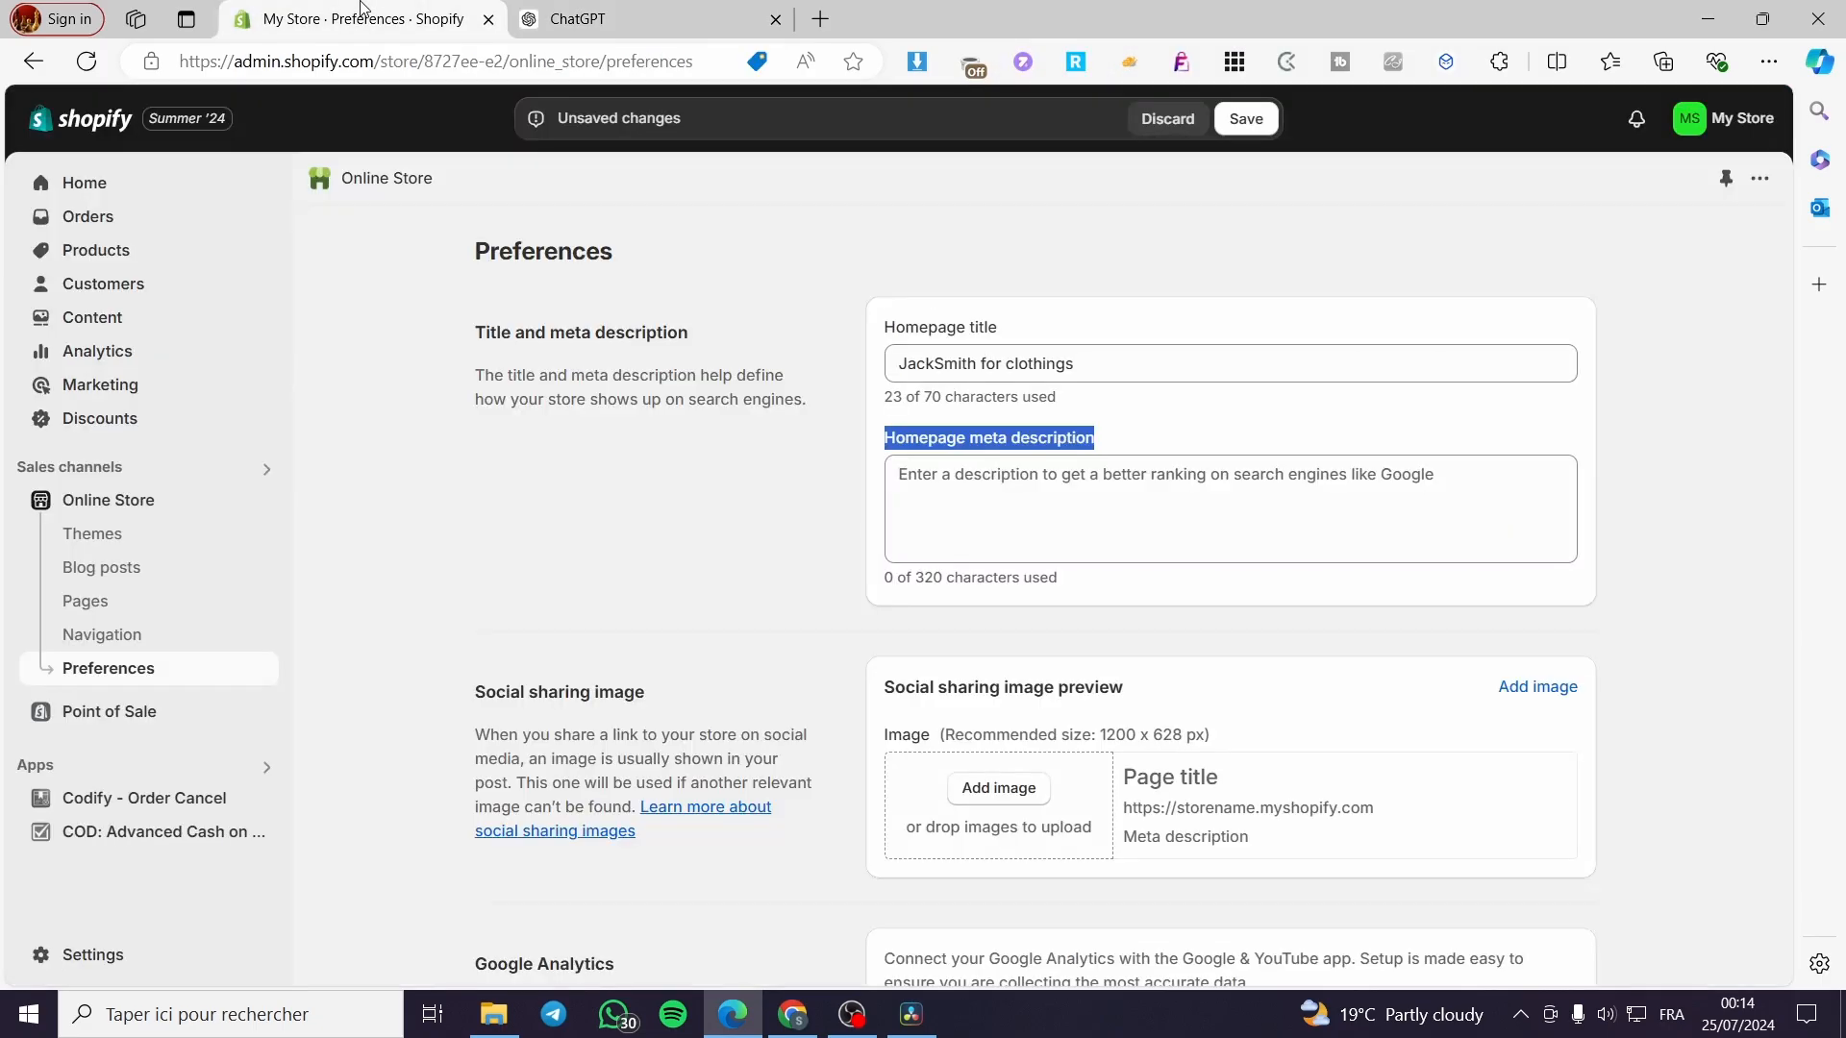
{"action": "left_click", "coordinate": [1117, 483]}
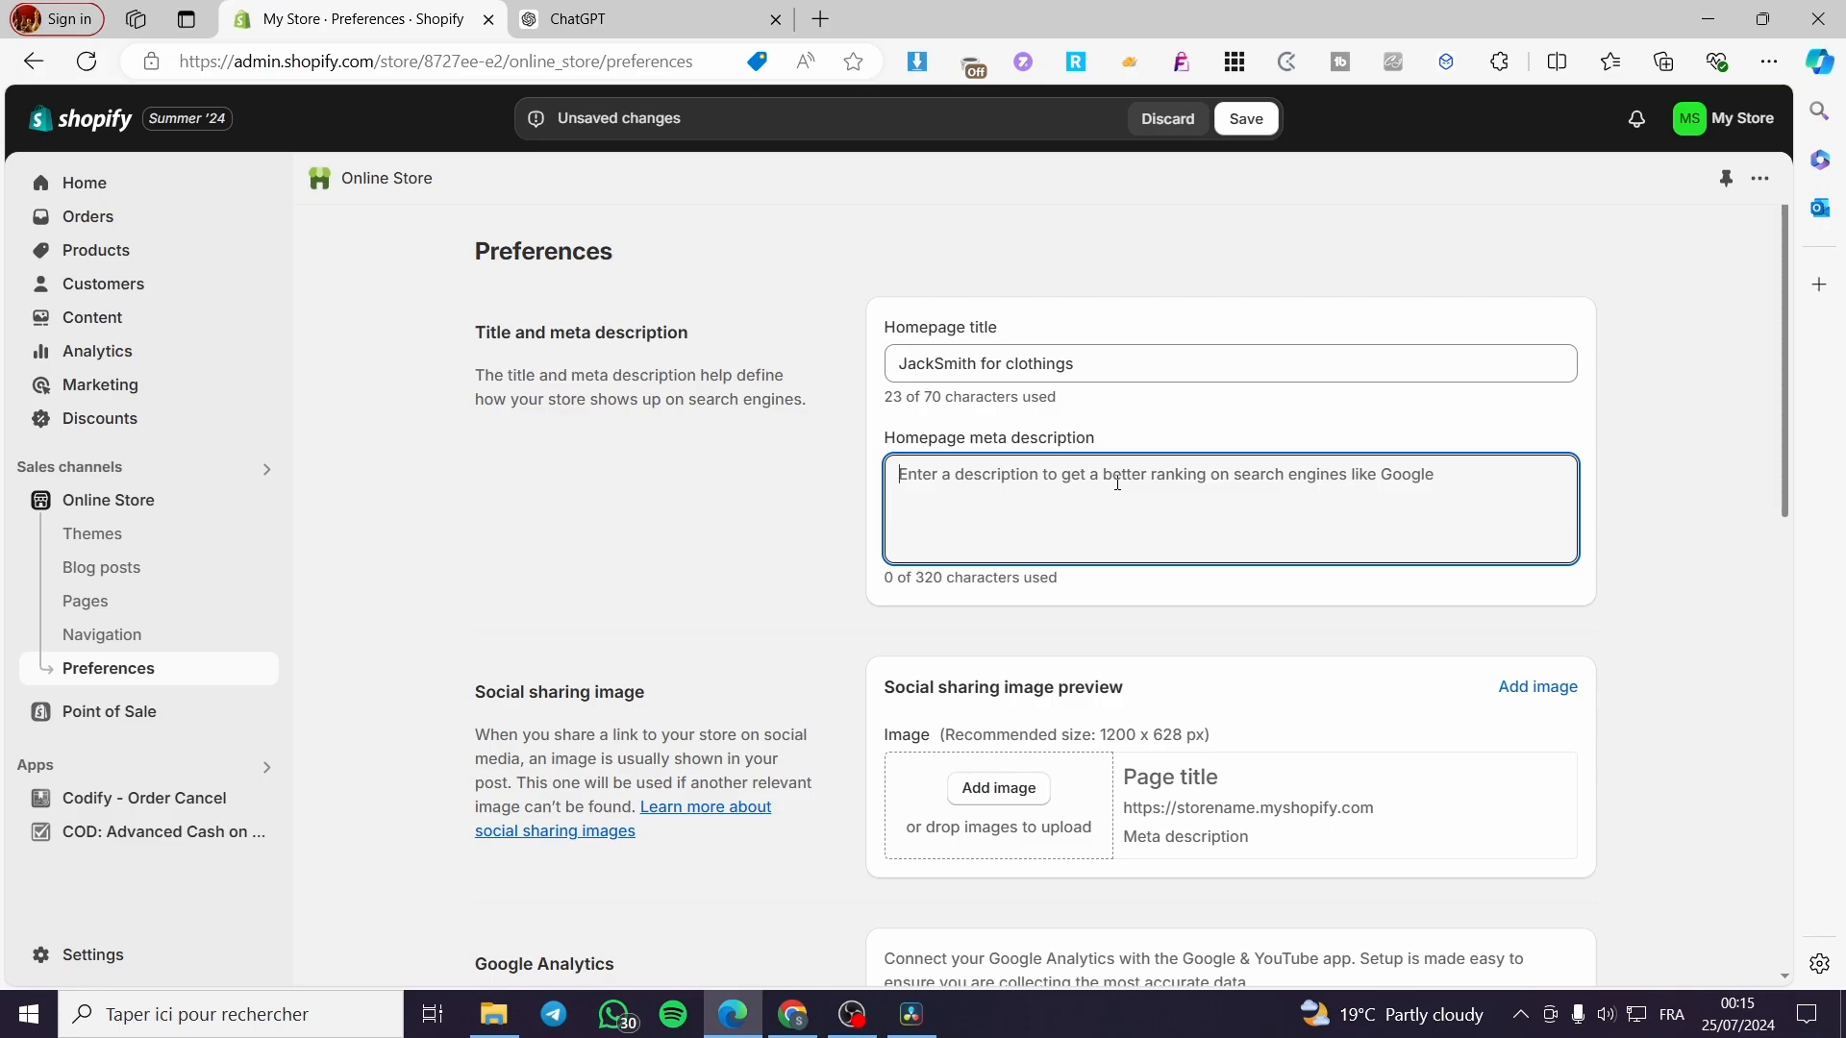
{"action": "key", "text": "ctrl+v"}
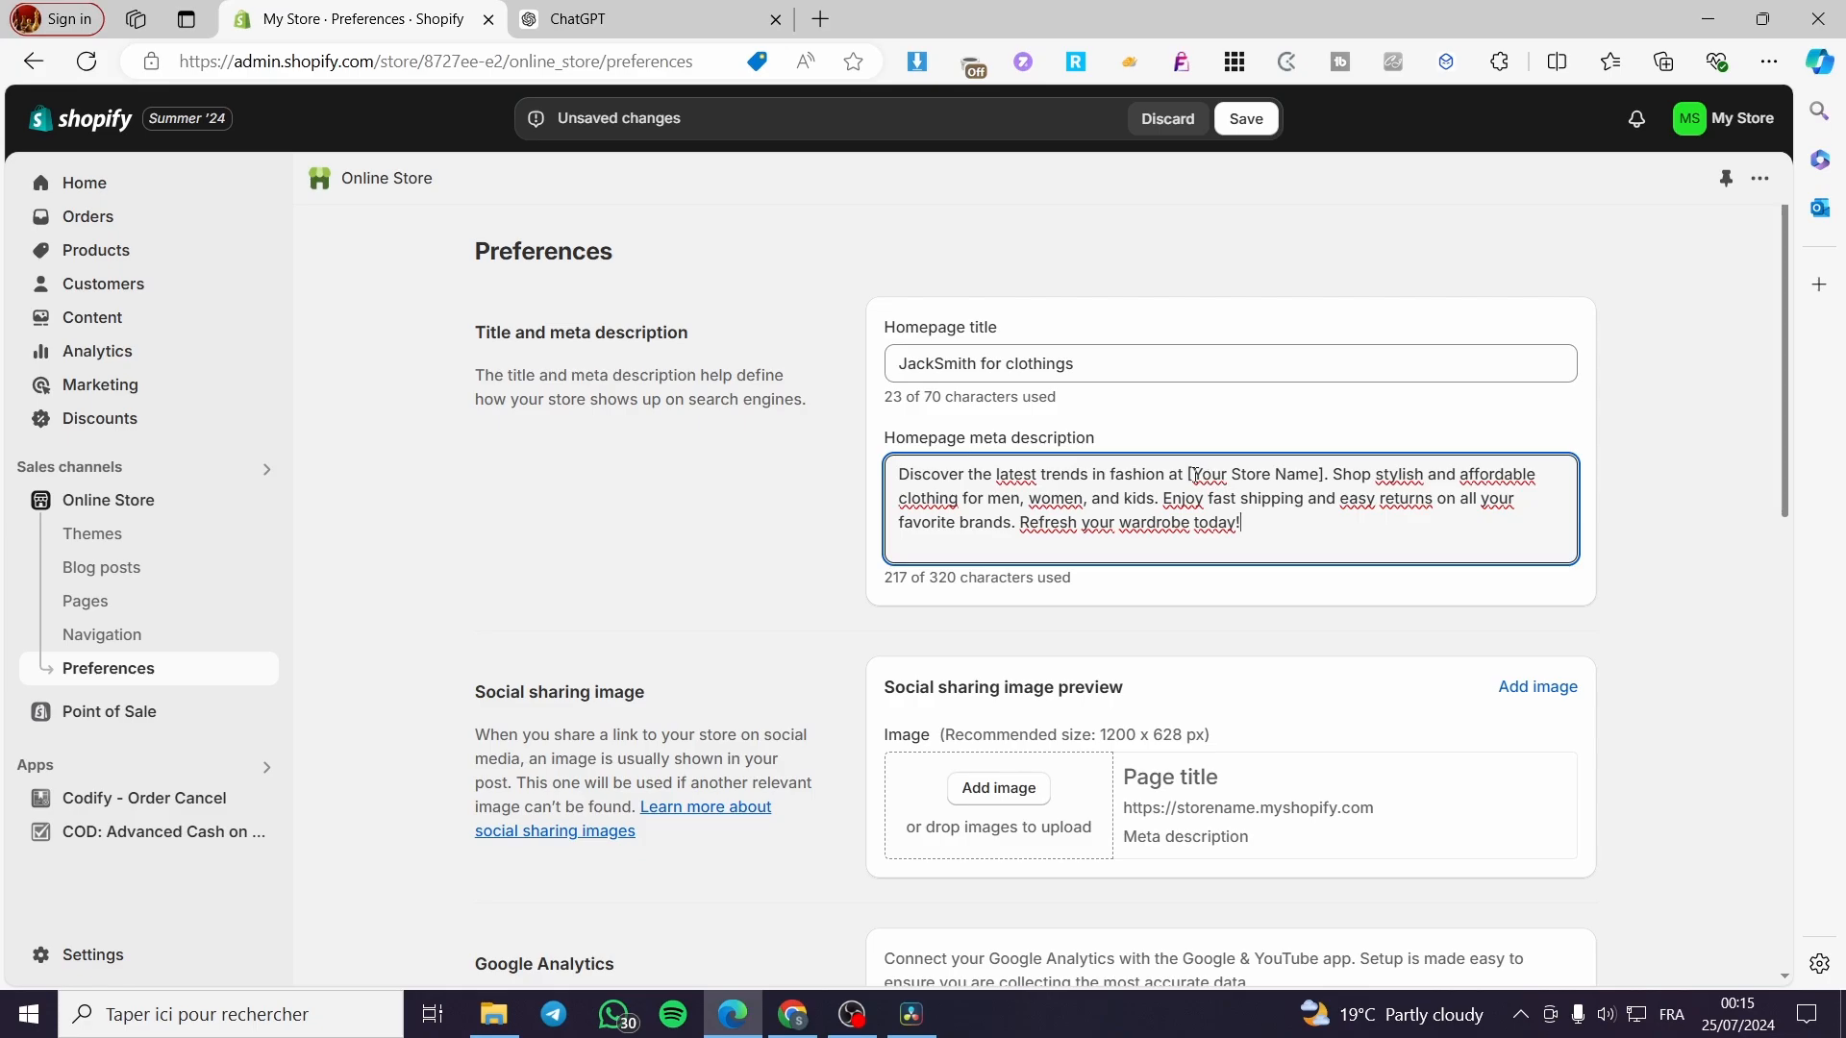
{"action": "left_click_drag", "start_coordinate": [1187, 473], "coordinate": [1326, 478]}
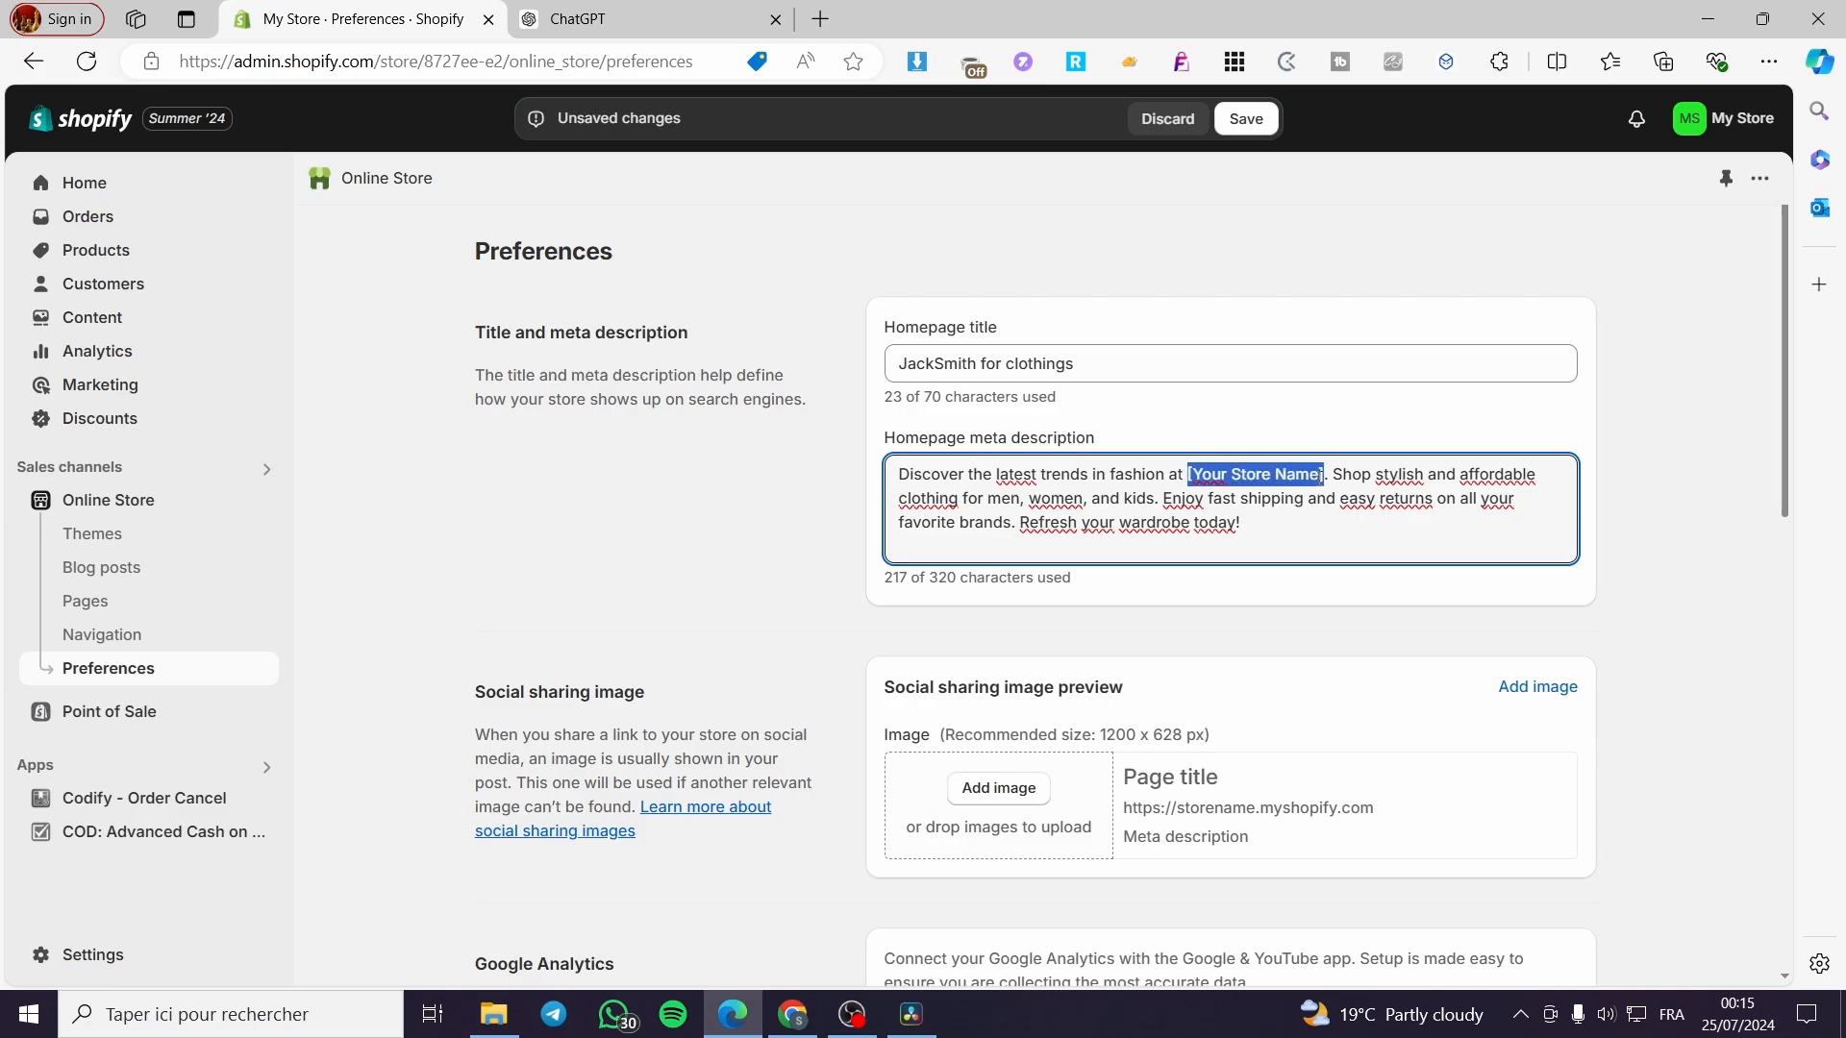
{"action": "type", "text": "Jack "}
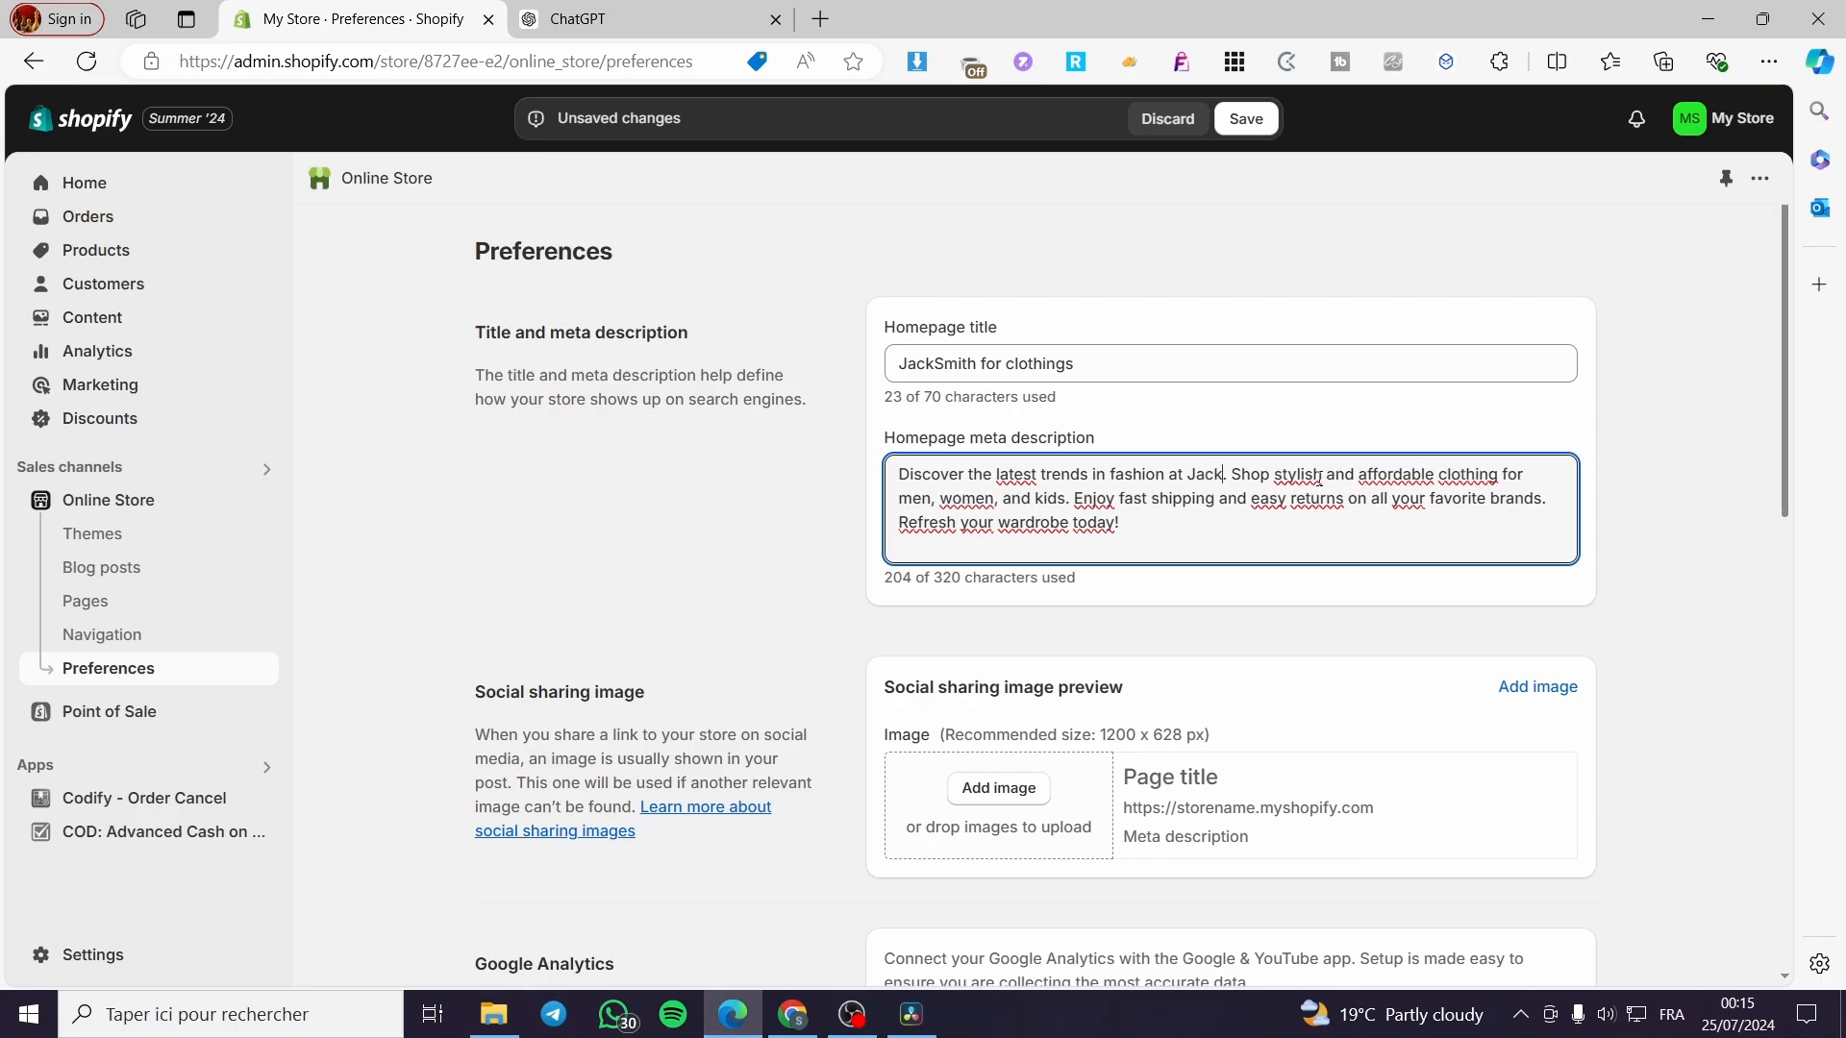
{"action": "type", "text": "Sm"}
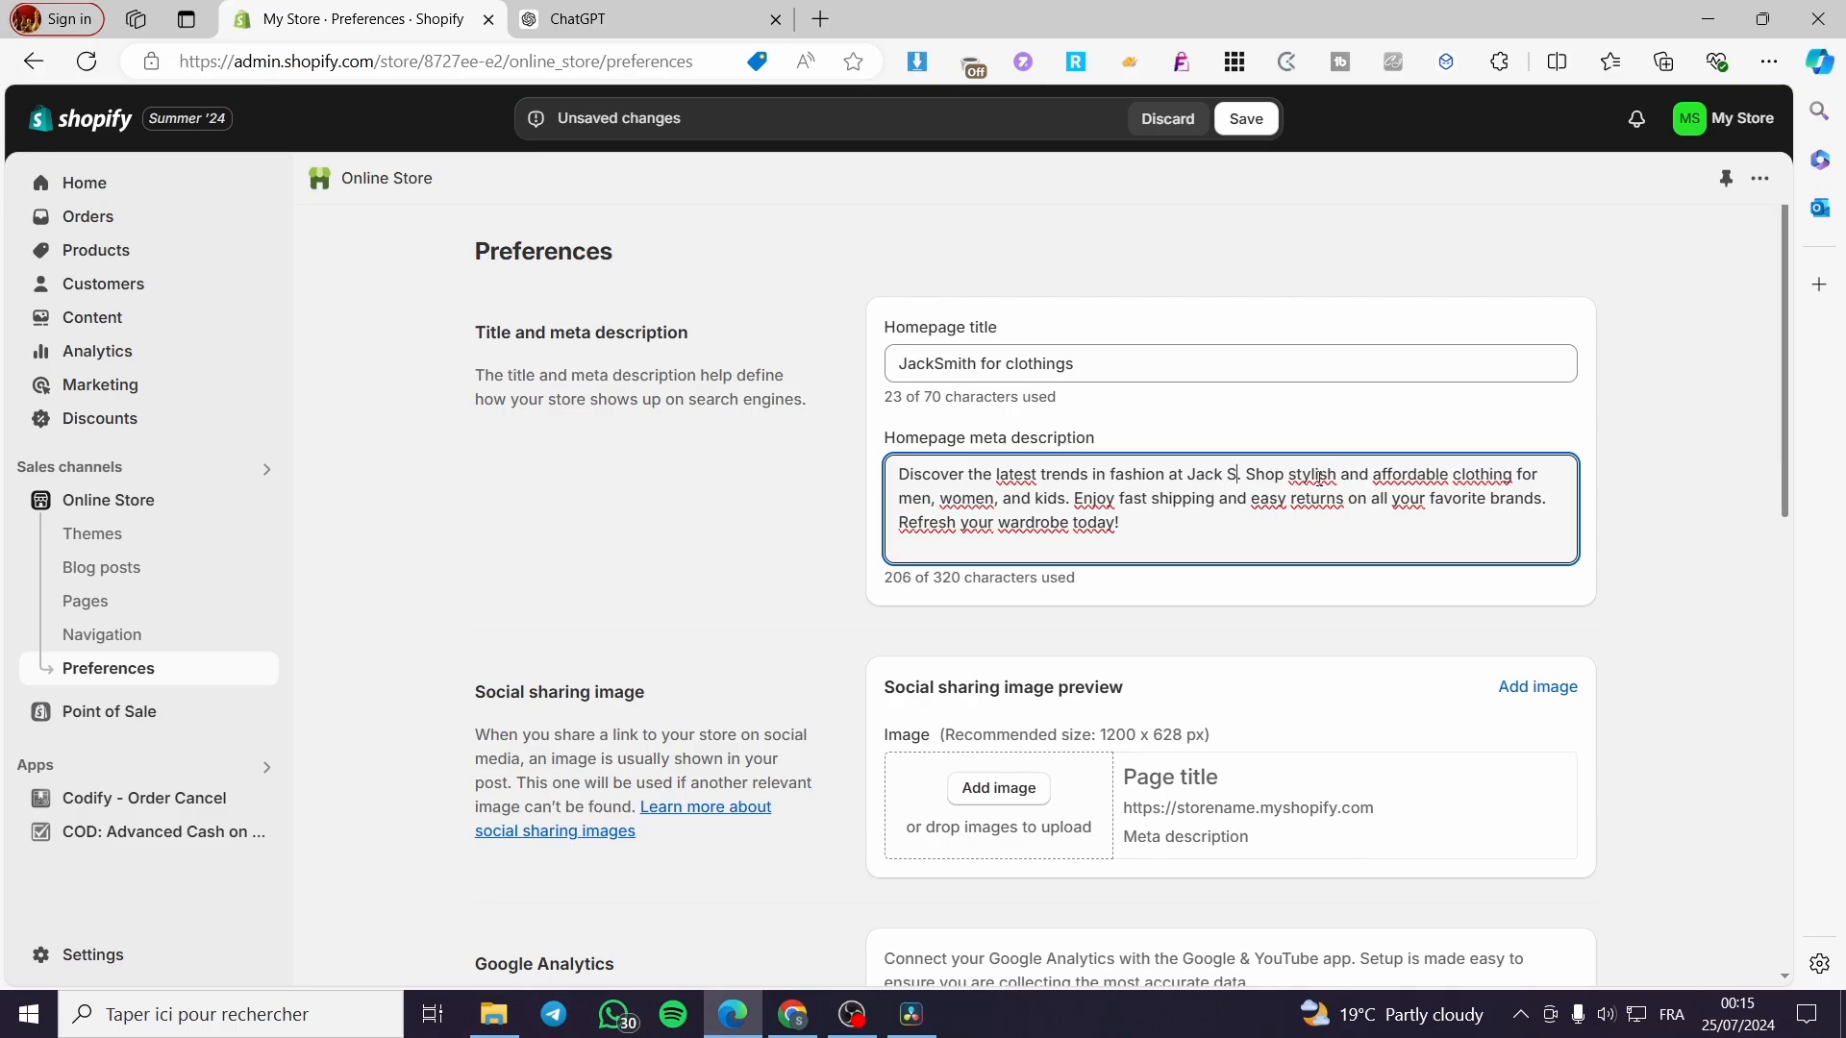
{"action": "type", "text": "ith C"}
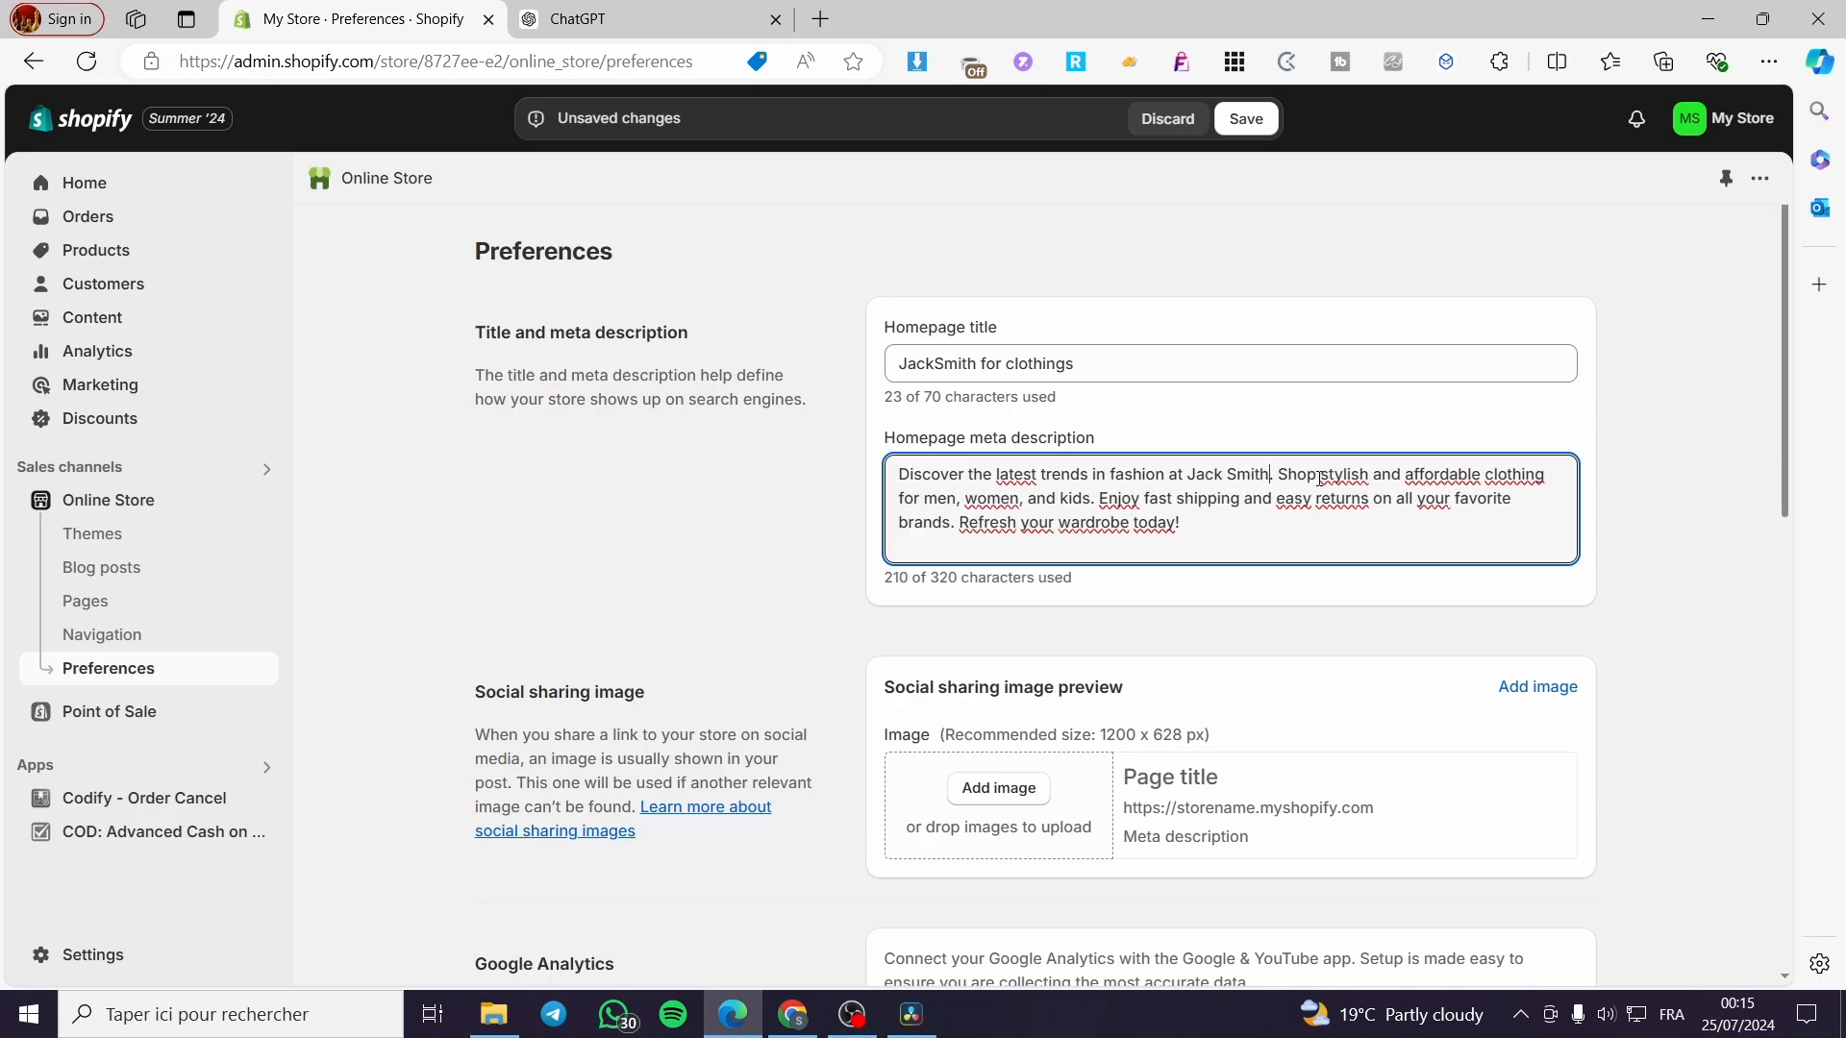
{"action": "type", "text": "lothin"}
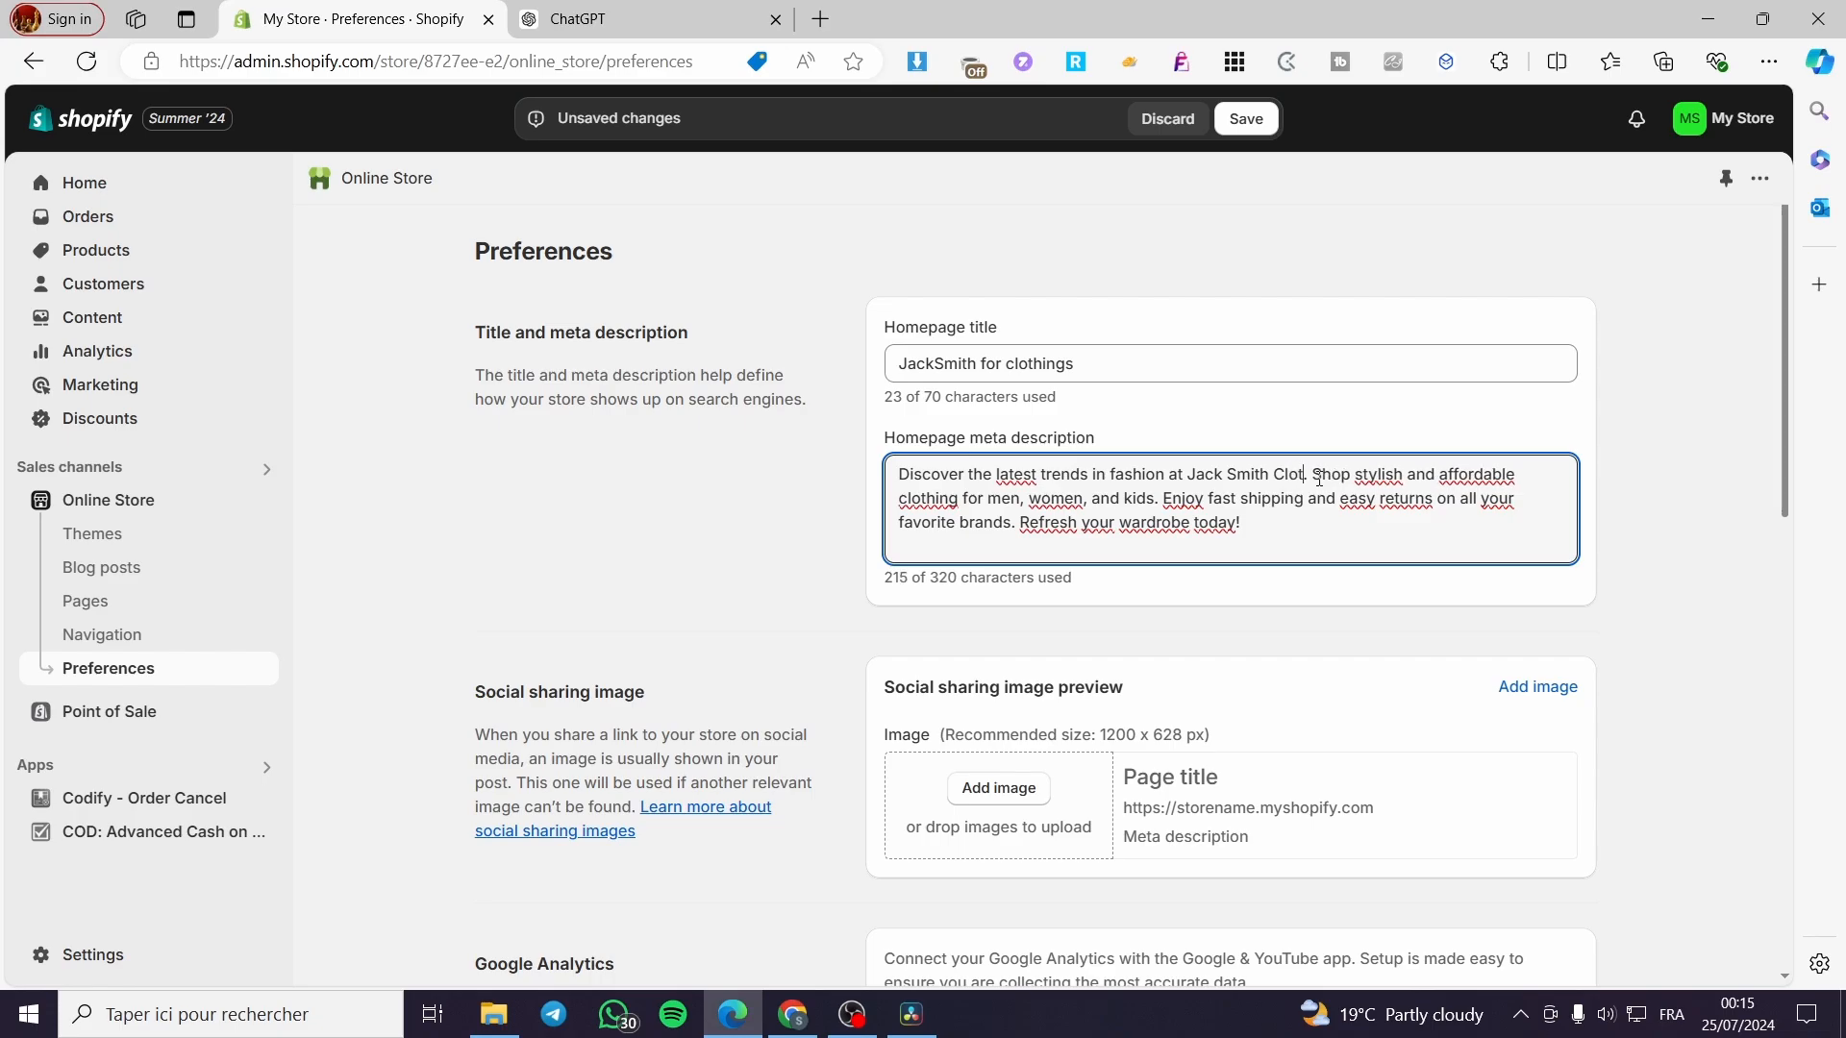
{"action": "type", "text": "gsd"}
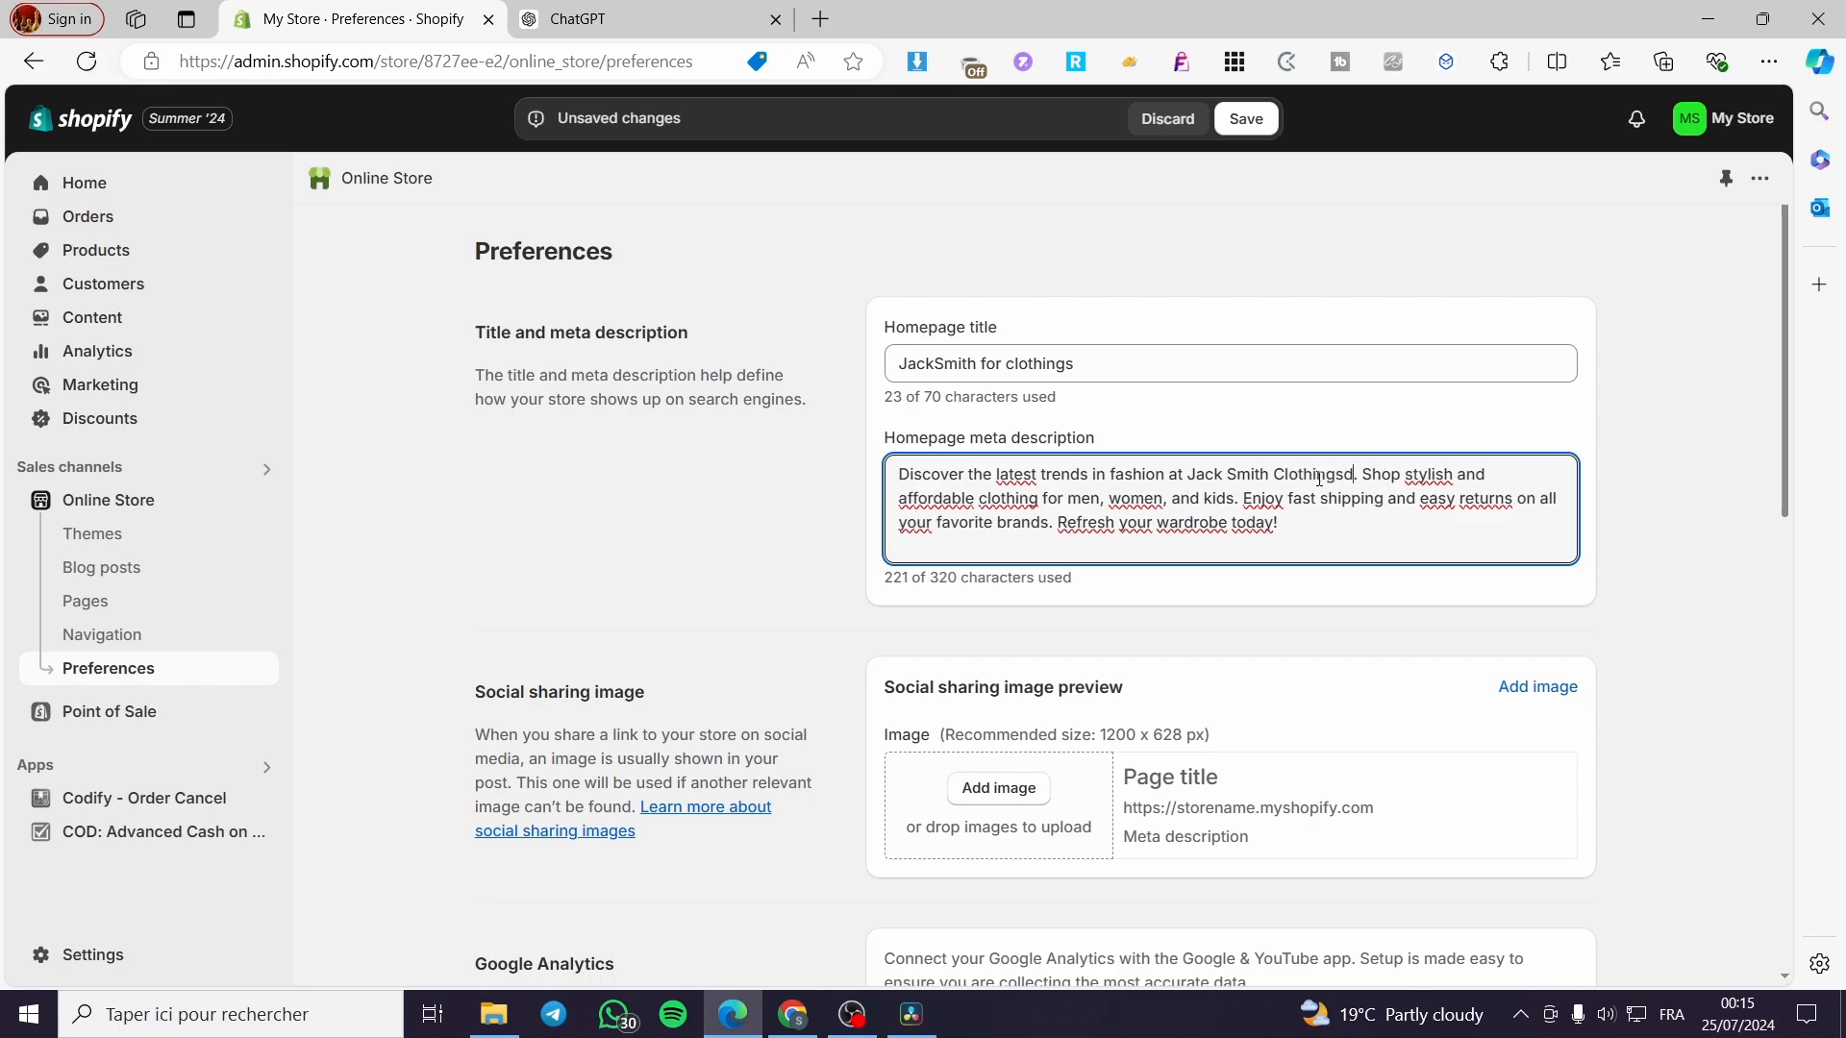
{"action": "key", "text": "BackSpace"}
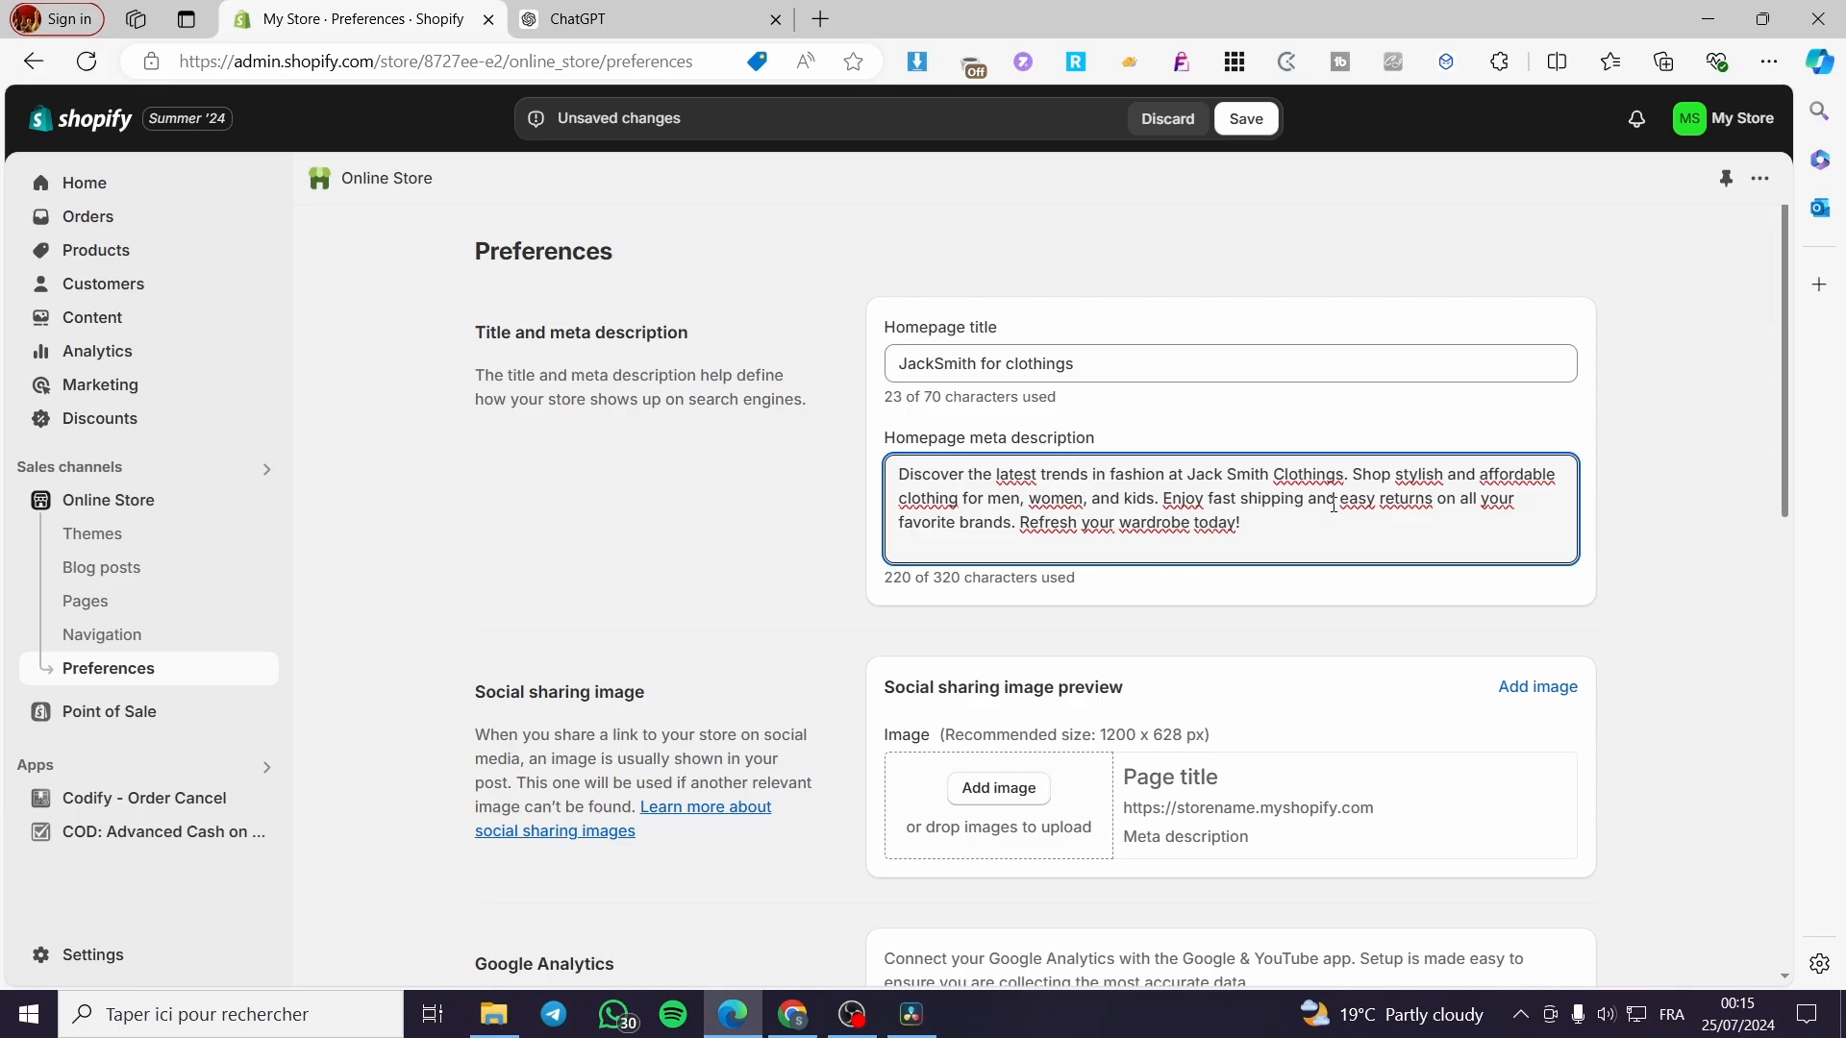
Review the homepage meta description text and save the preferences.
{"action": "left_click_drag", "start_coordinate": [1433, 499], "coordinate": [1209, 498]}
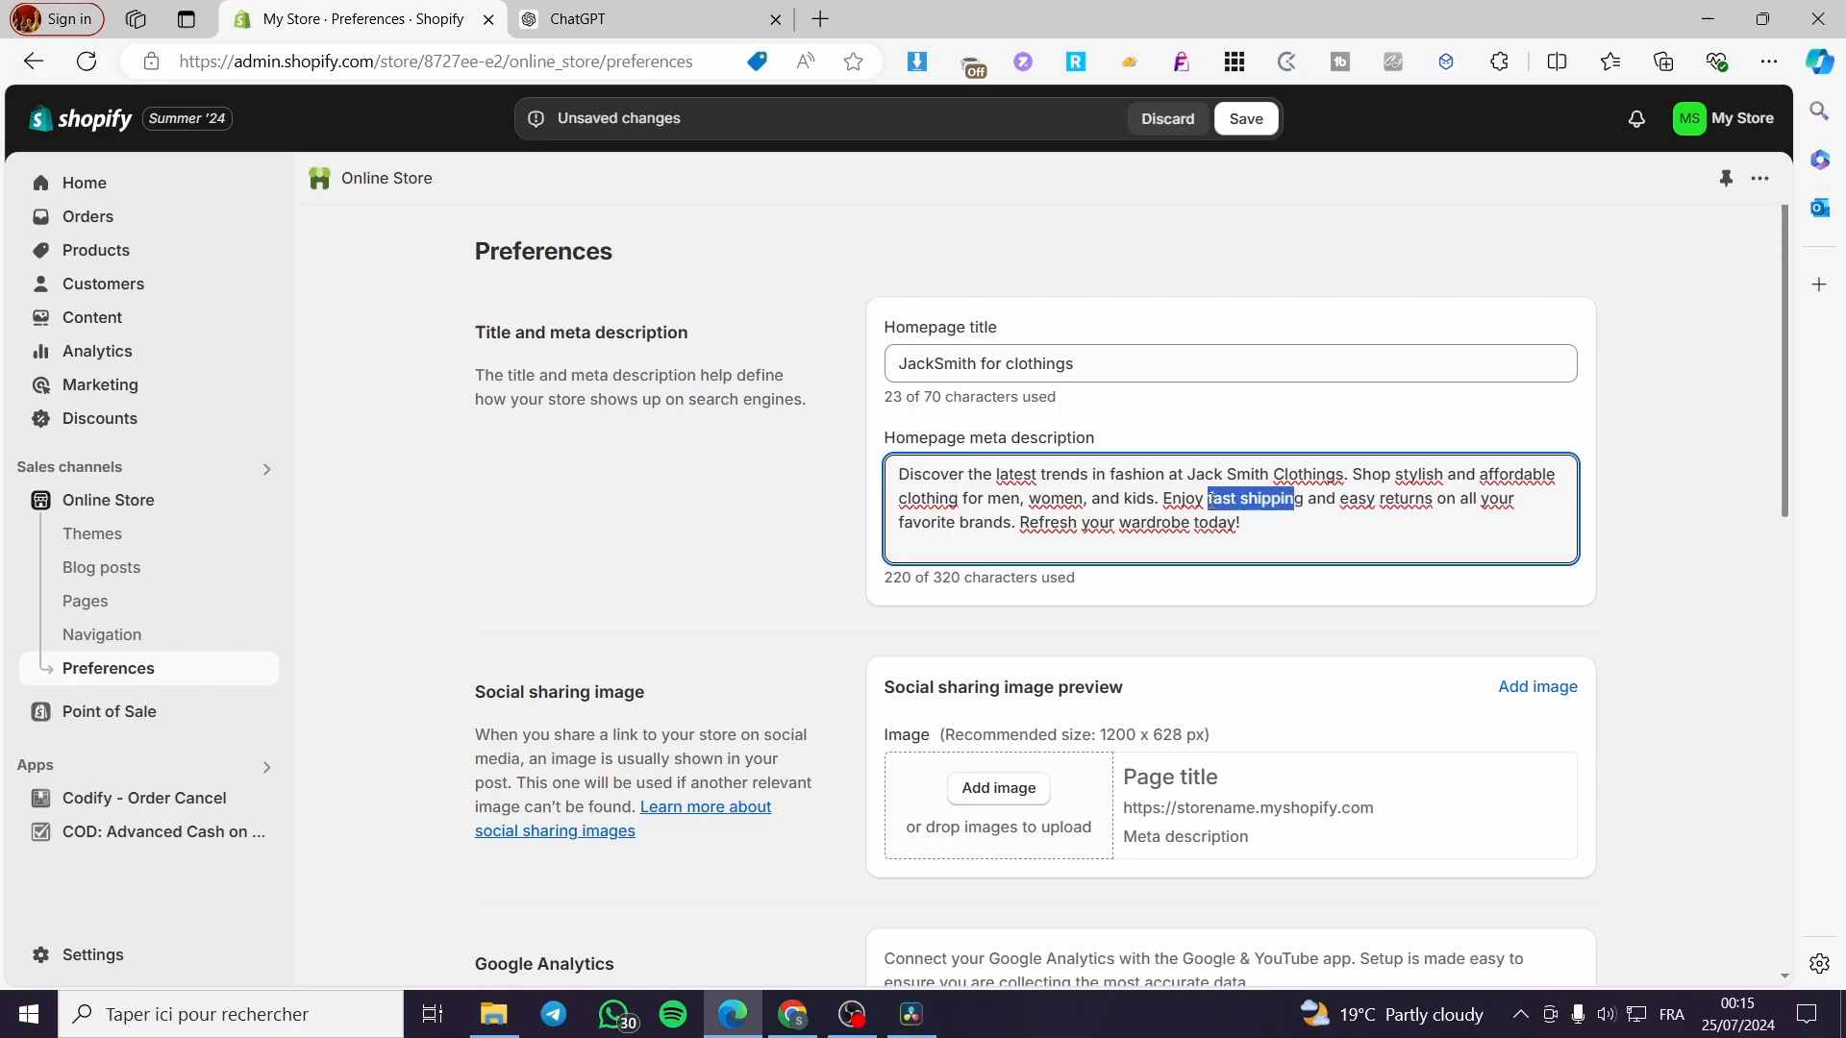
{"action": "left_click", "coordinate": [1295, 498]}
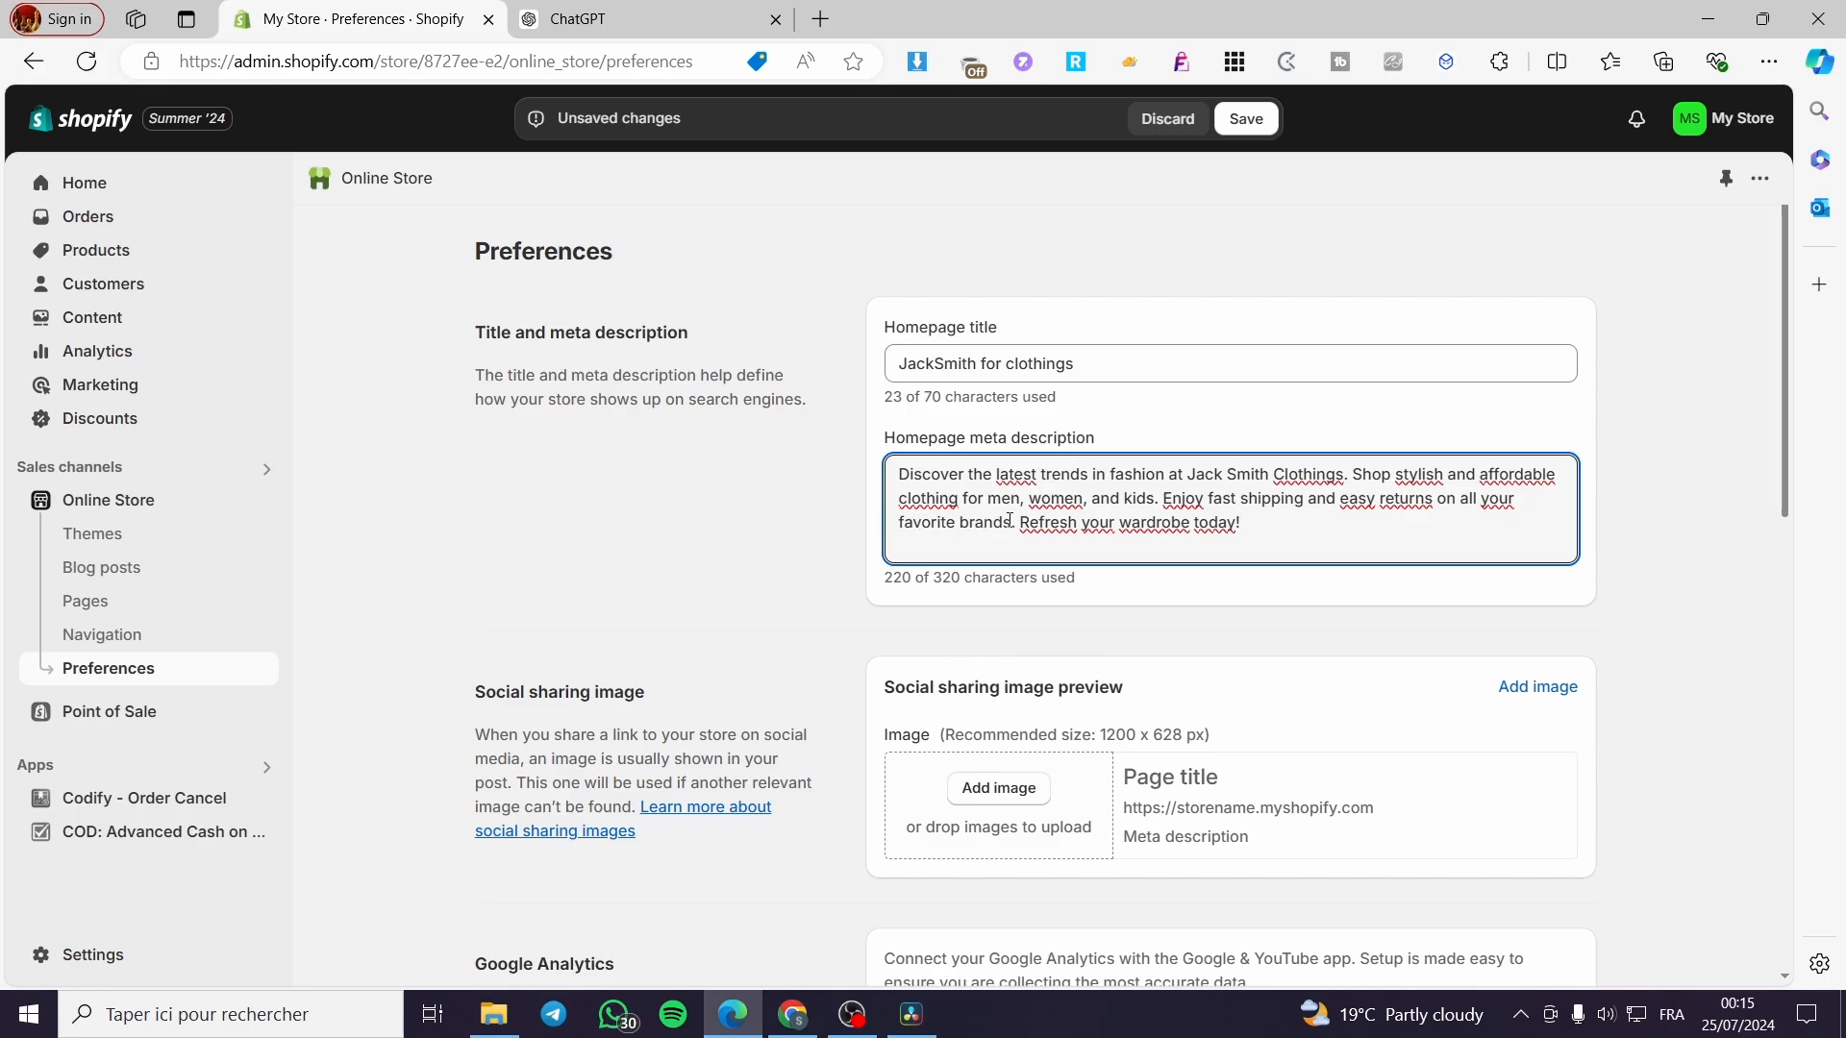
{"action": "left_click_drag", "start_coordinate": [1009, 520], "coordinate": [965, 534]}
{"action": "left_click", "coordinate": [1122, 524]}
{"action": "left_click", "coordinate": [1246, 119]}
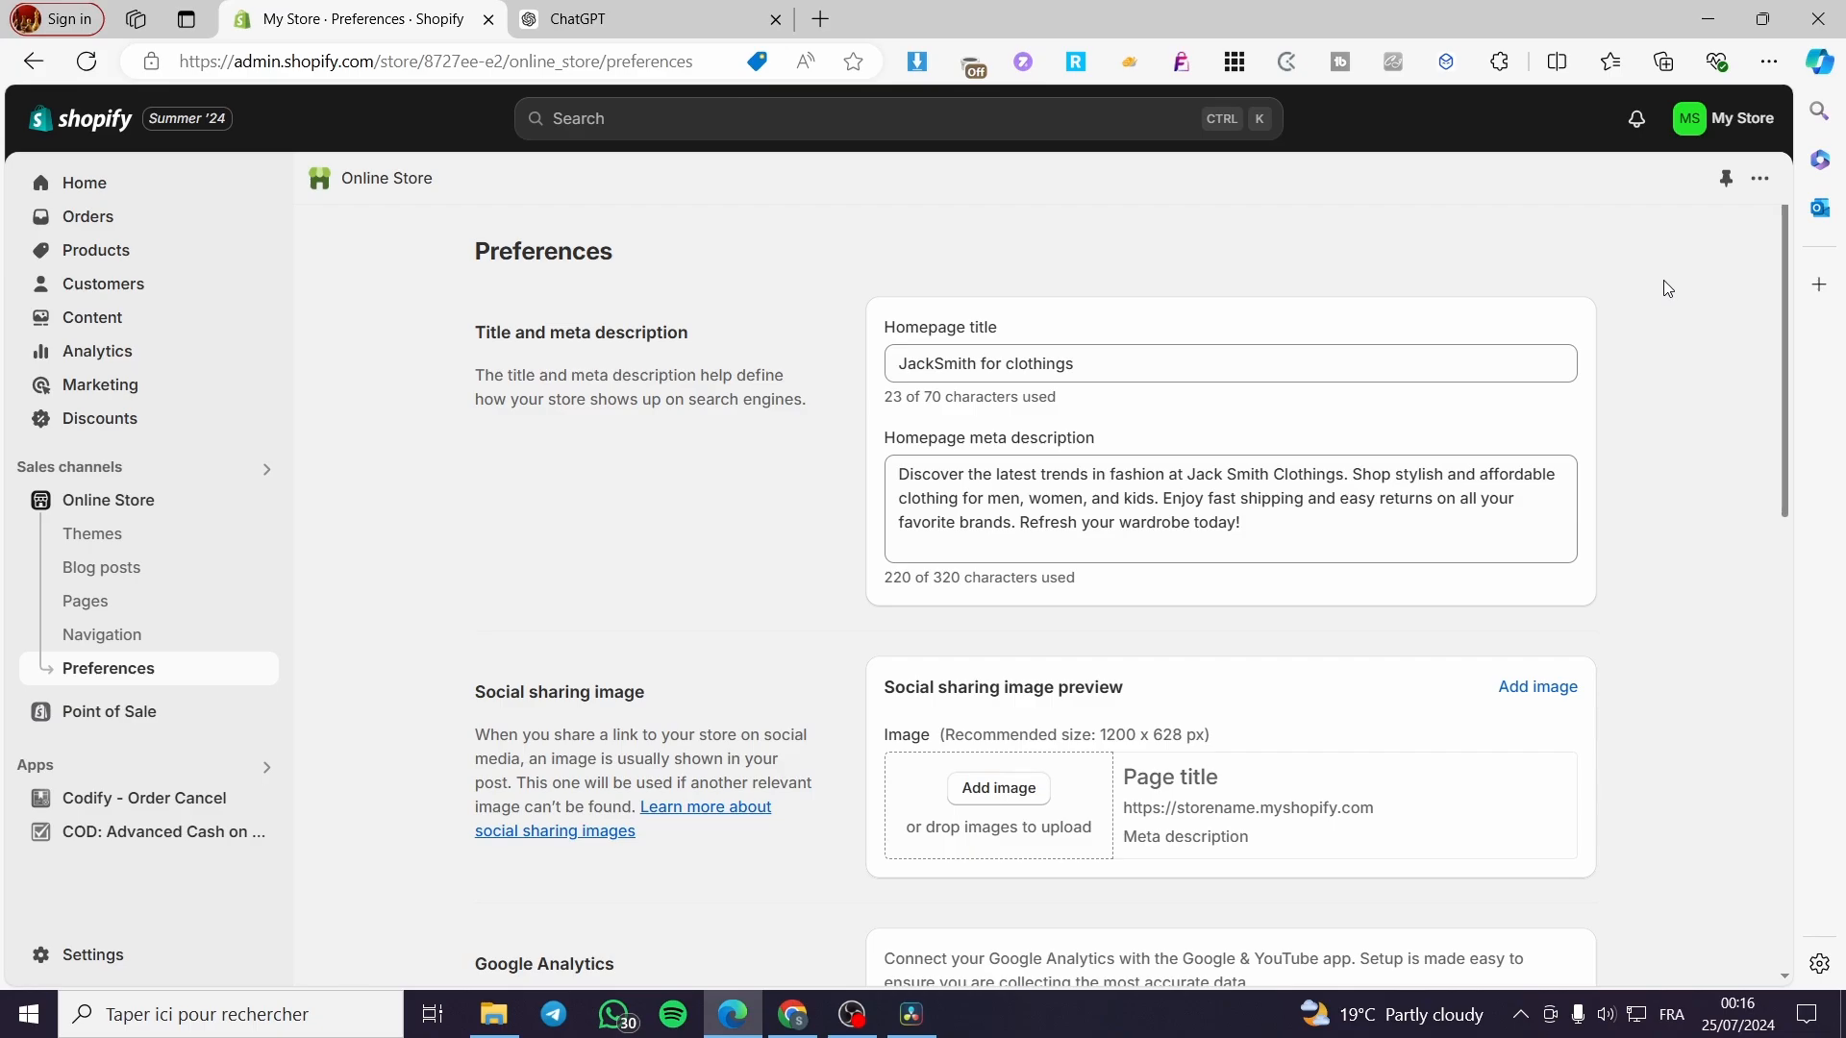
{"action": "left_click", "coordinate": [145, 265]}
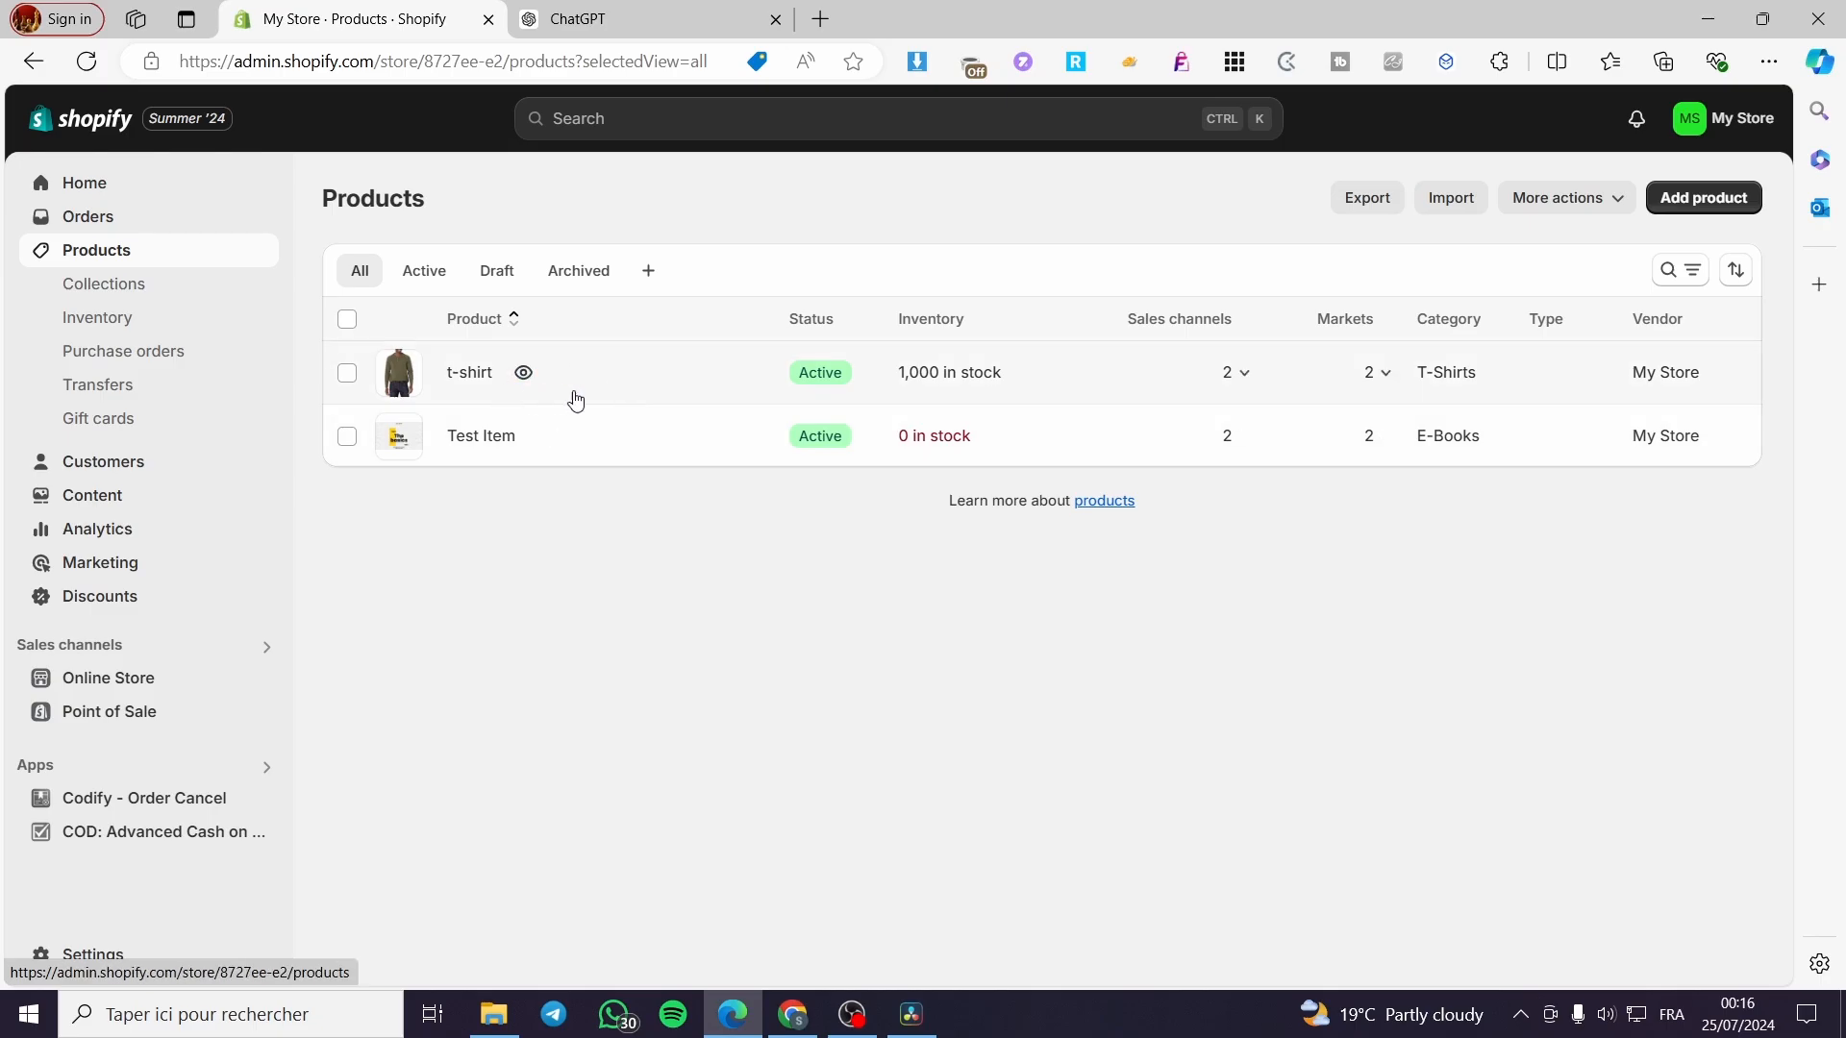
Open the t-shirt product and scroll down to its Search engine listing card.
{"action": "left_click", "coordinate": [475, 379]}
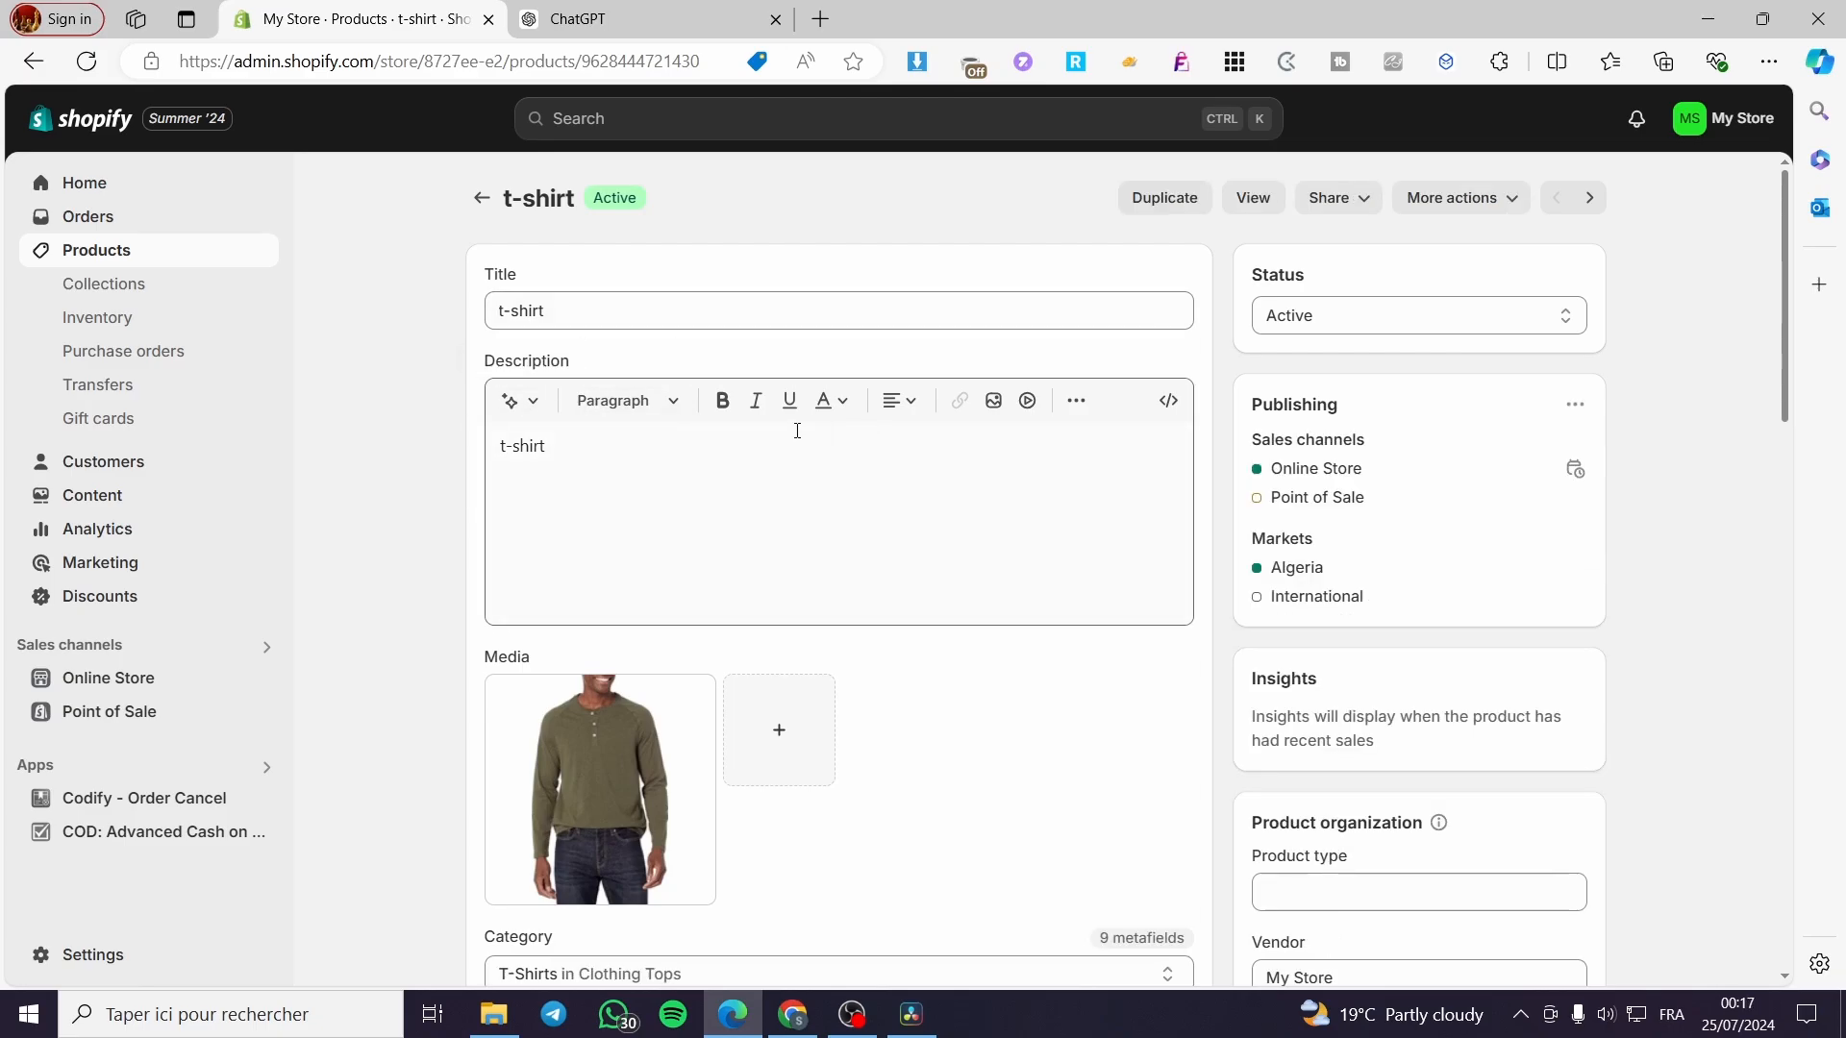
{"action": "scroll", "coordinate": [853, 425], "scroll_direction": "down", "scroll_amount": 10}
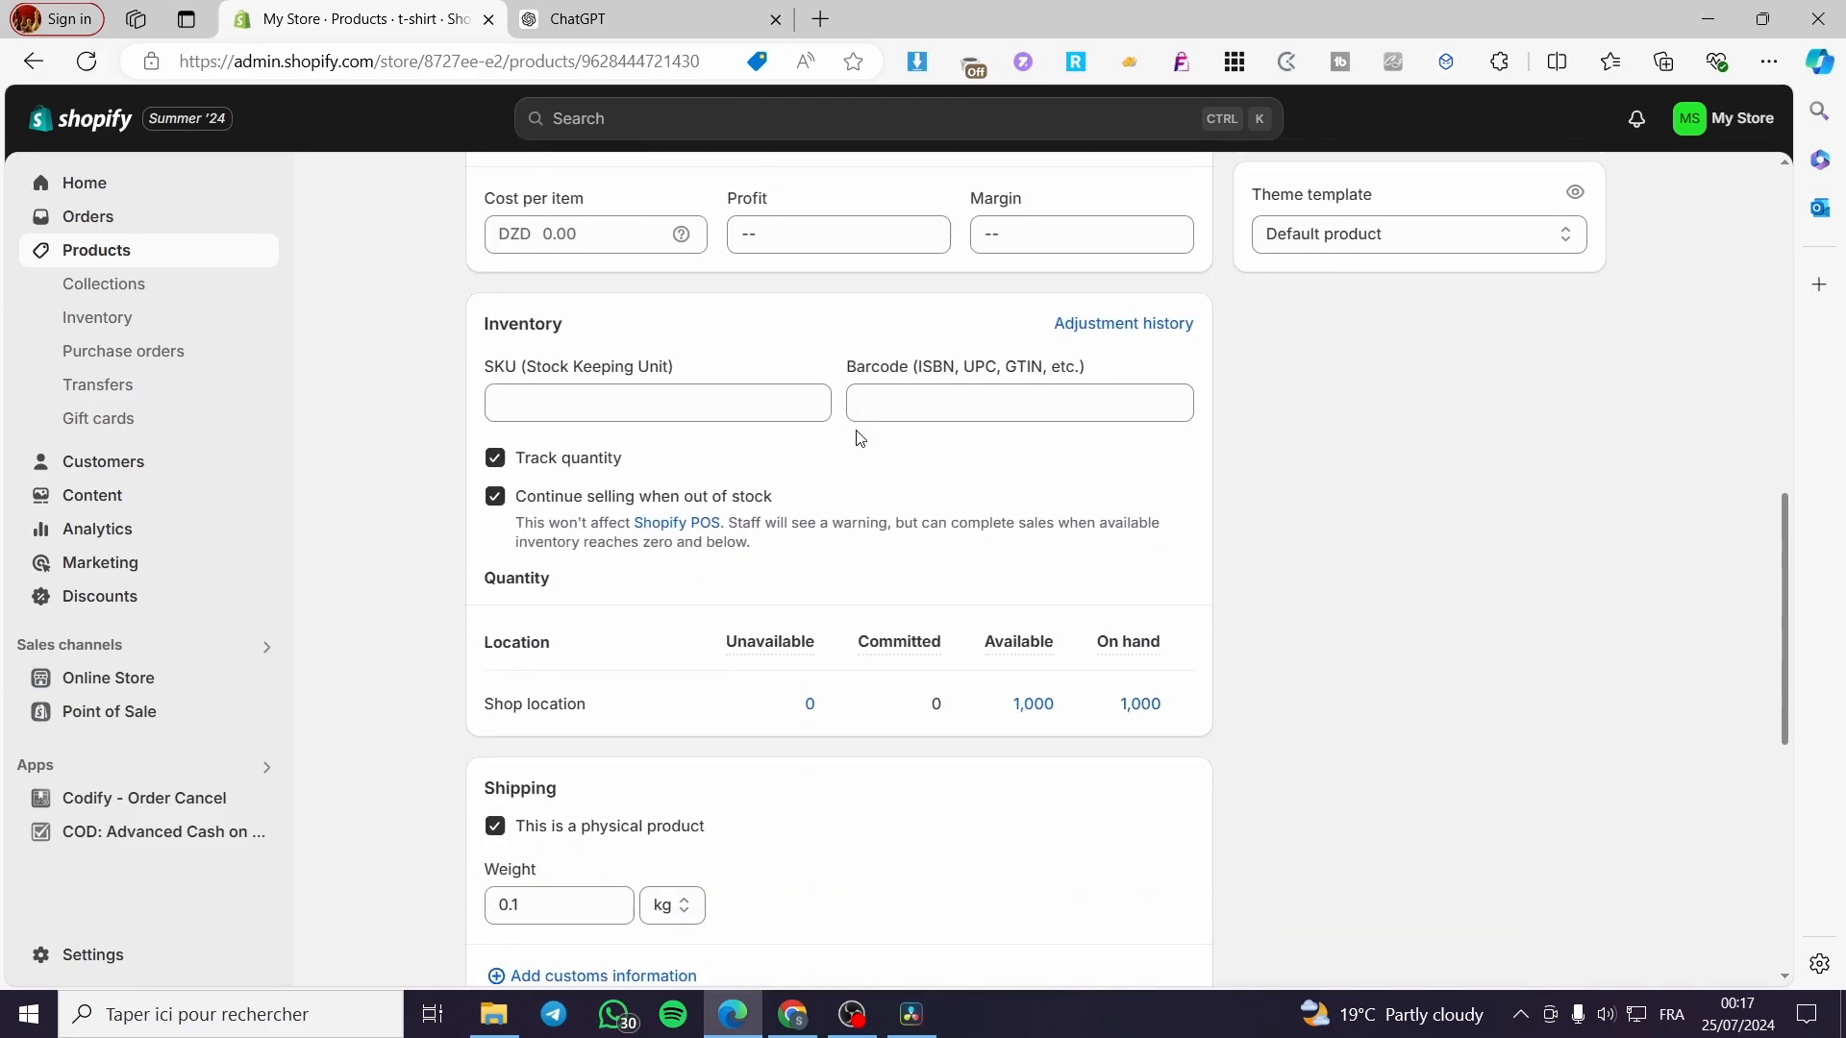
{"action": "scroll", "coordinate": [856, 434], "scroll_direction": "down", "scroll_amount": 8}
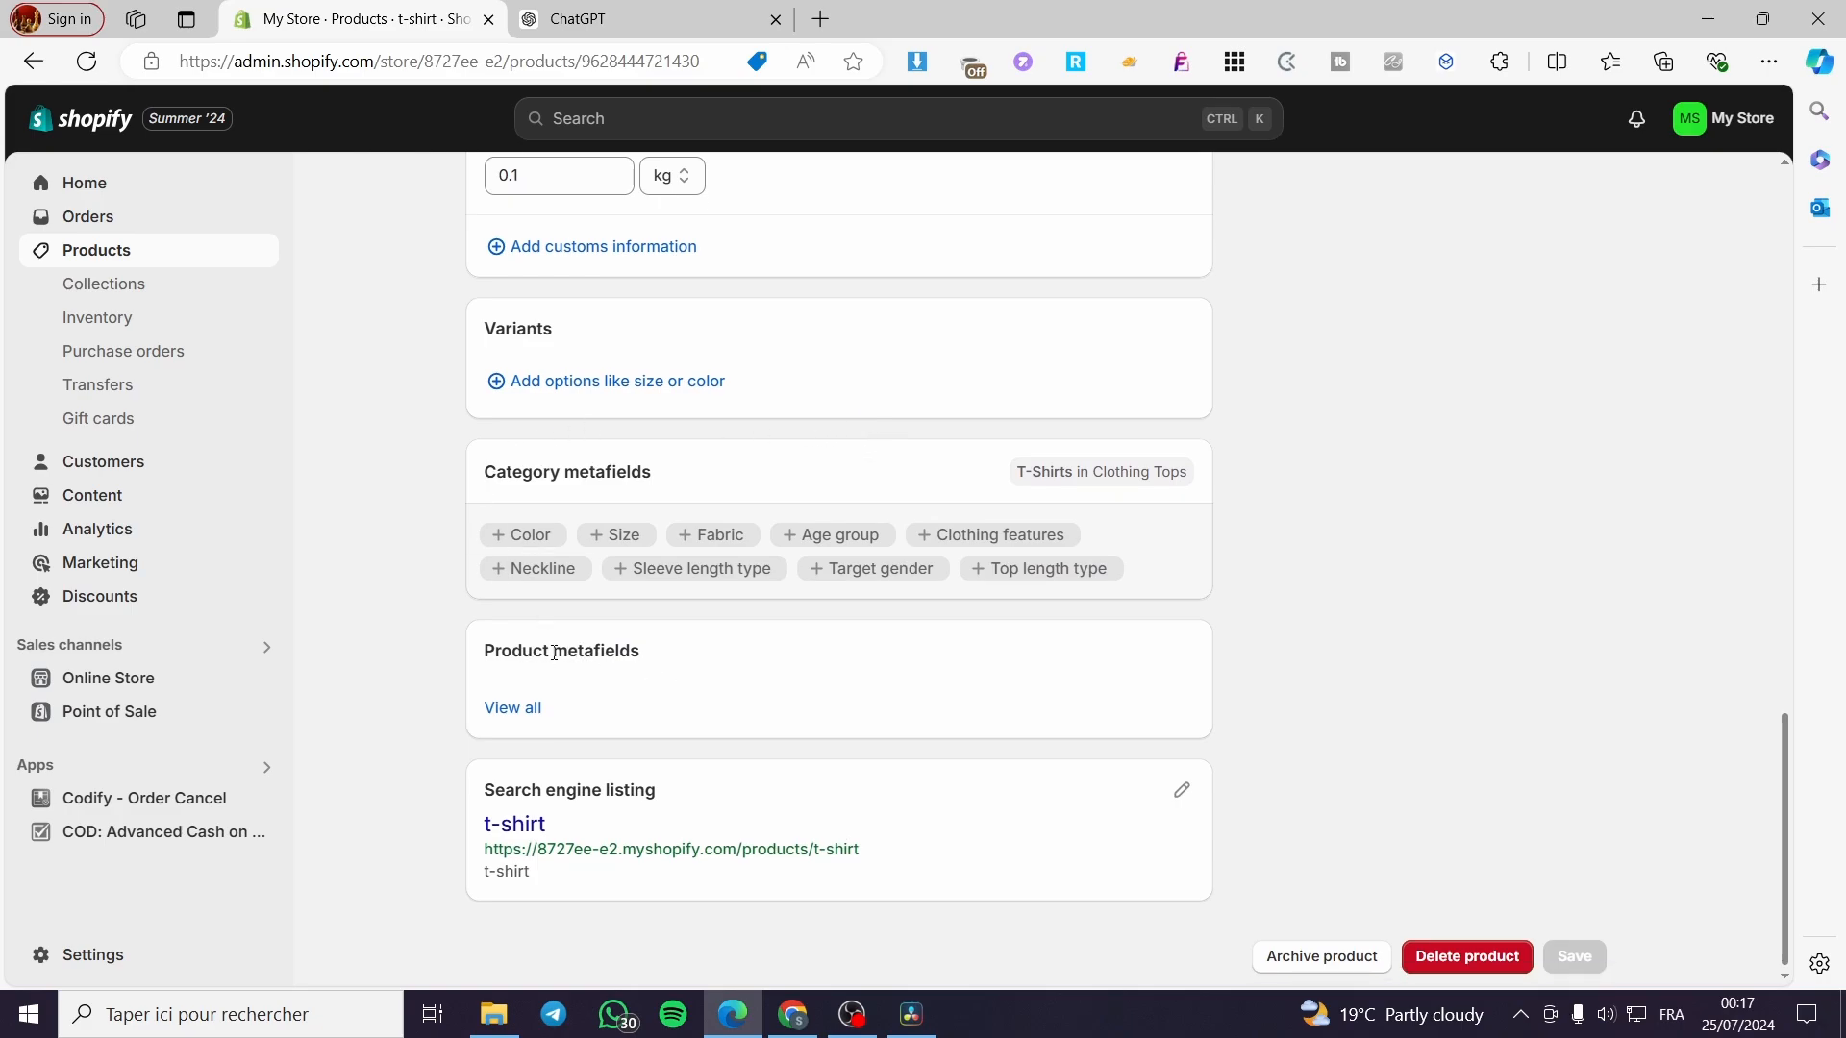
{"action": "scroll", "coordinate": [519, 709], "scroll_direction": "down", "scroll_amount": 1}
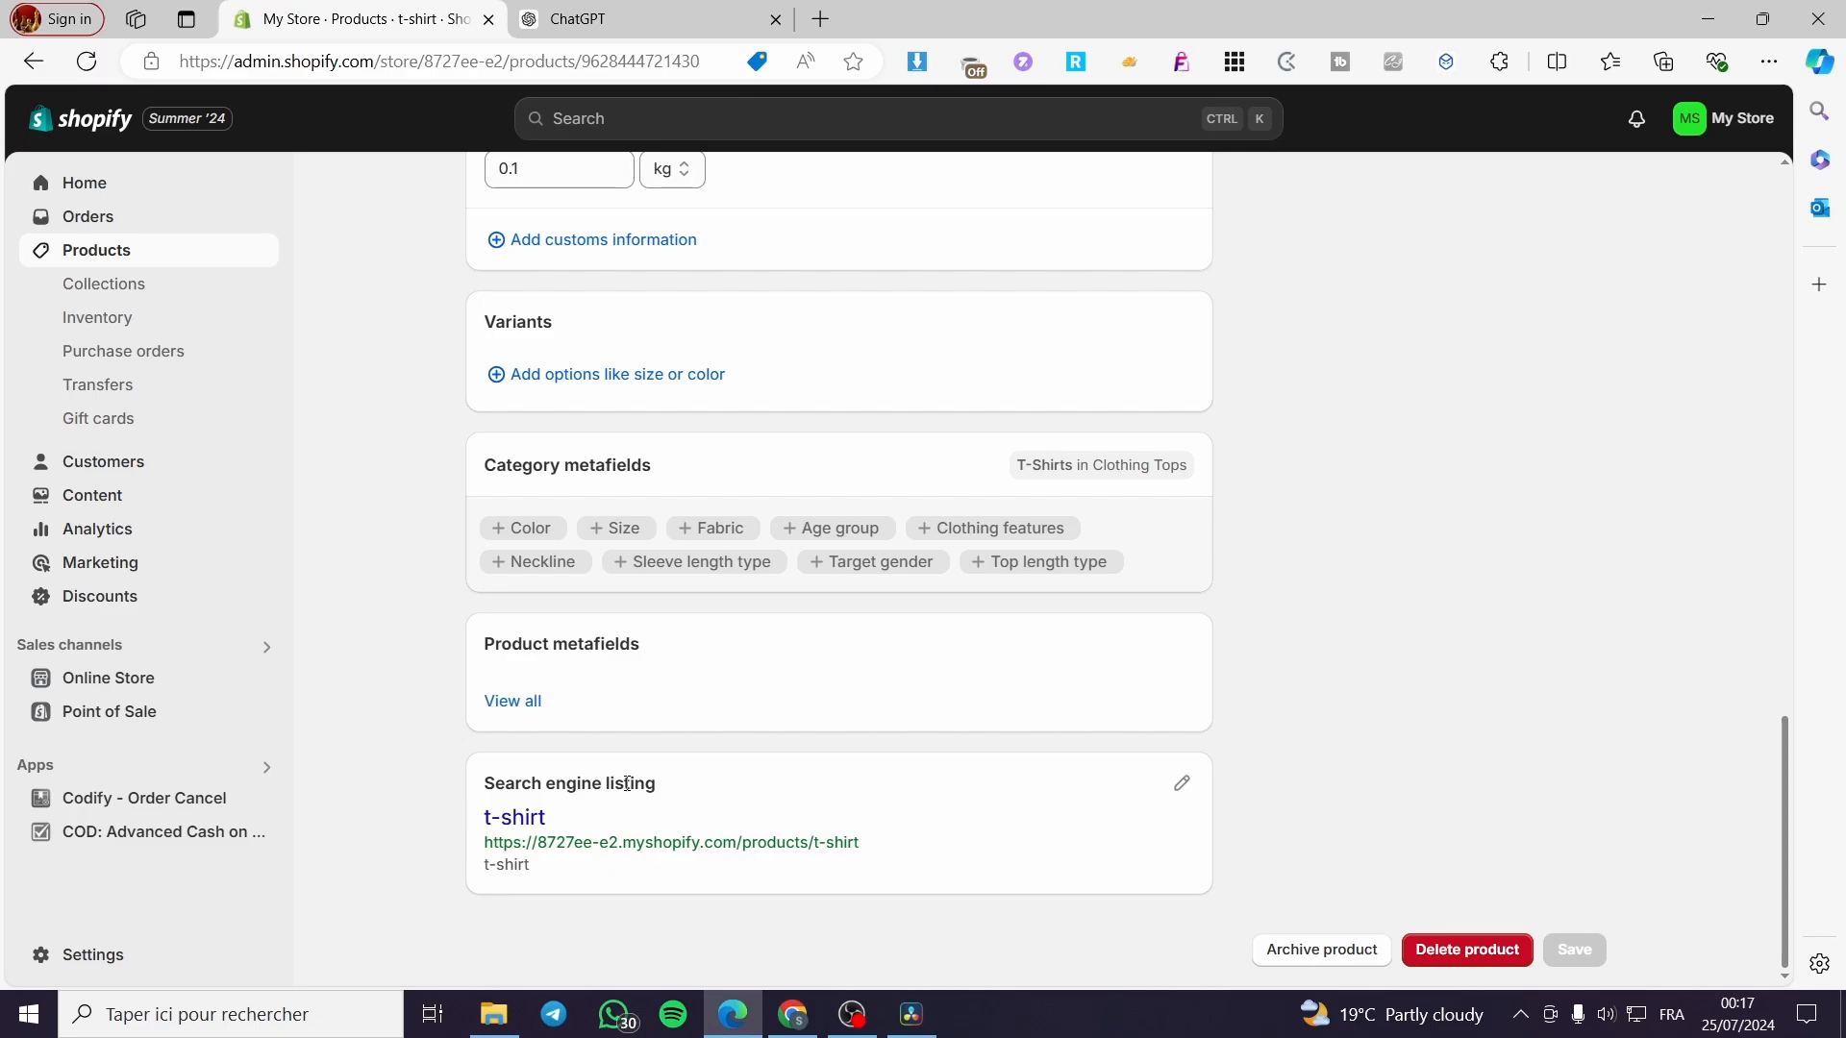
Open the t-shirt's search listing editor and select the current 't-shirt' page title.
{"action": "left_click", "coordinate": [1181, 790]}
{"action": "scroll", "coordinate": [1174, 782], "scroll_direction": "down", "scroll_amount": 4}
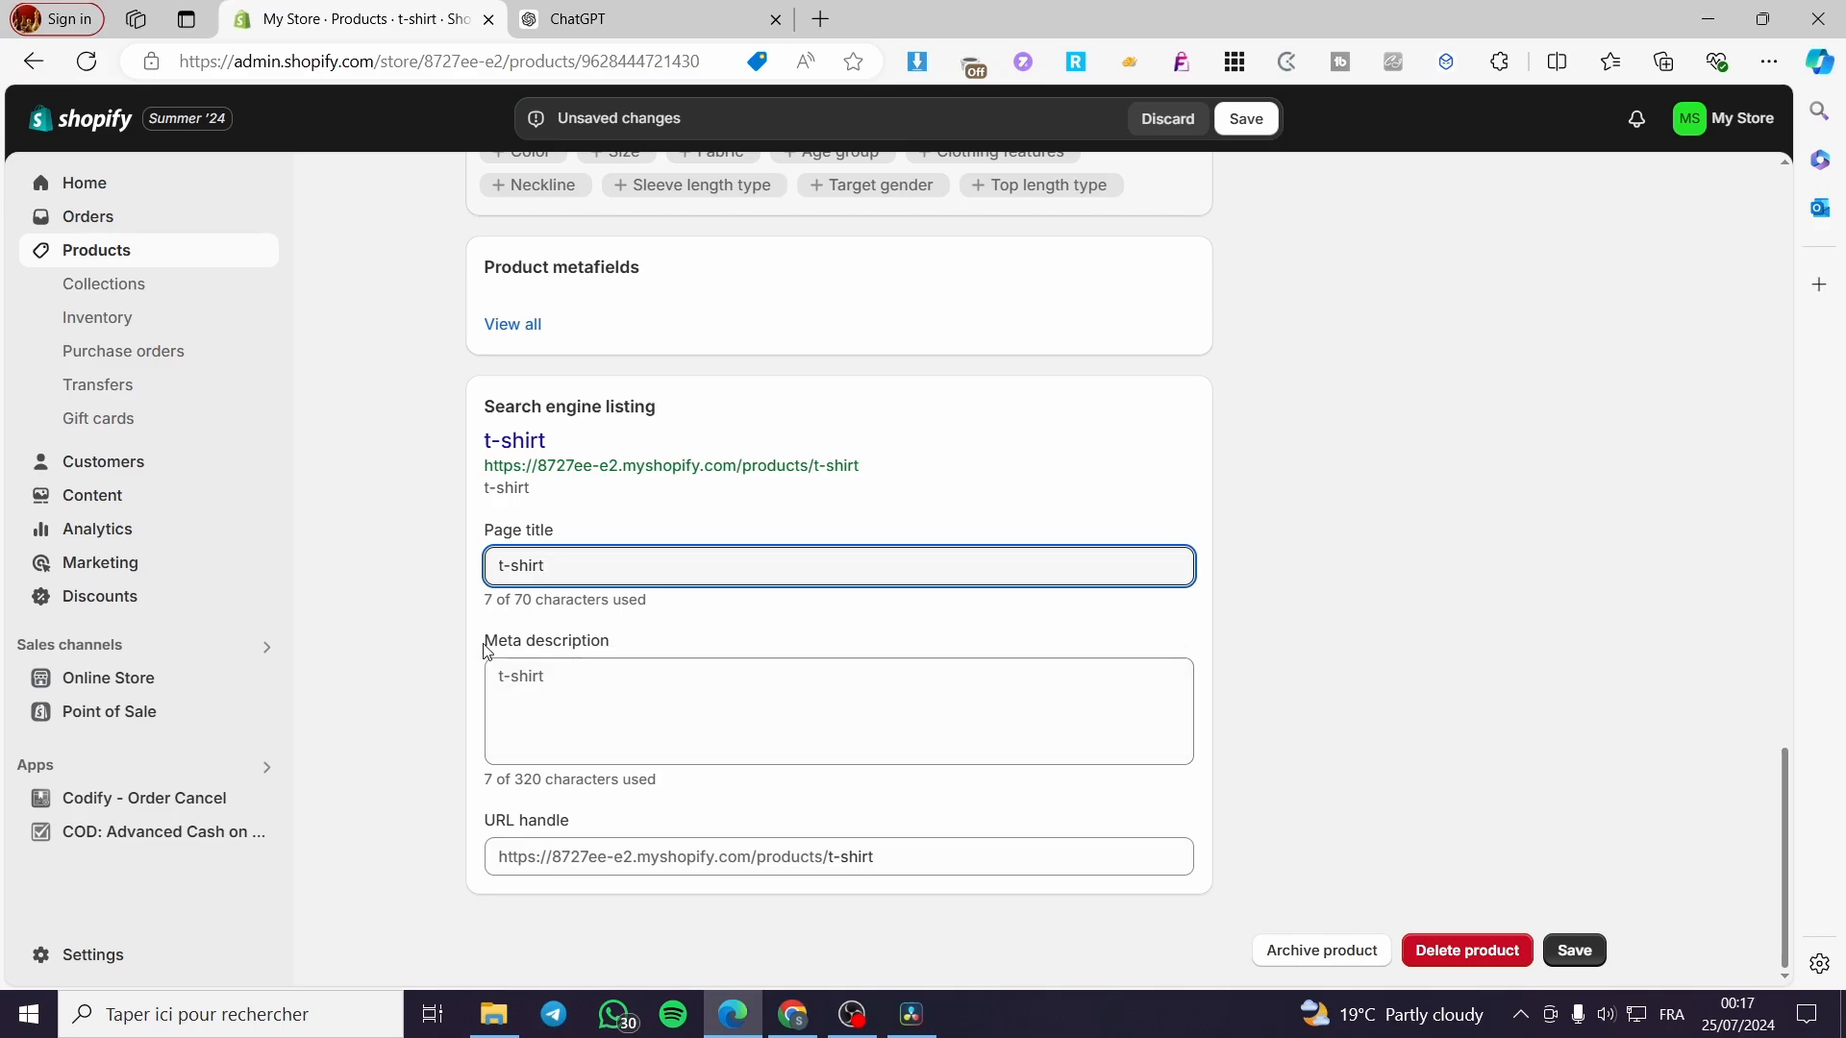
{"action": "left_click_drag", "start_coordinate": [611, 640], "coordinate": [471, 644]}
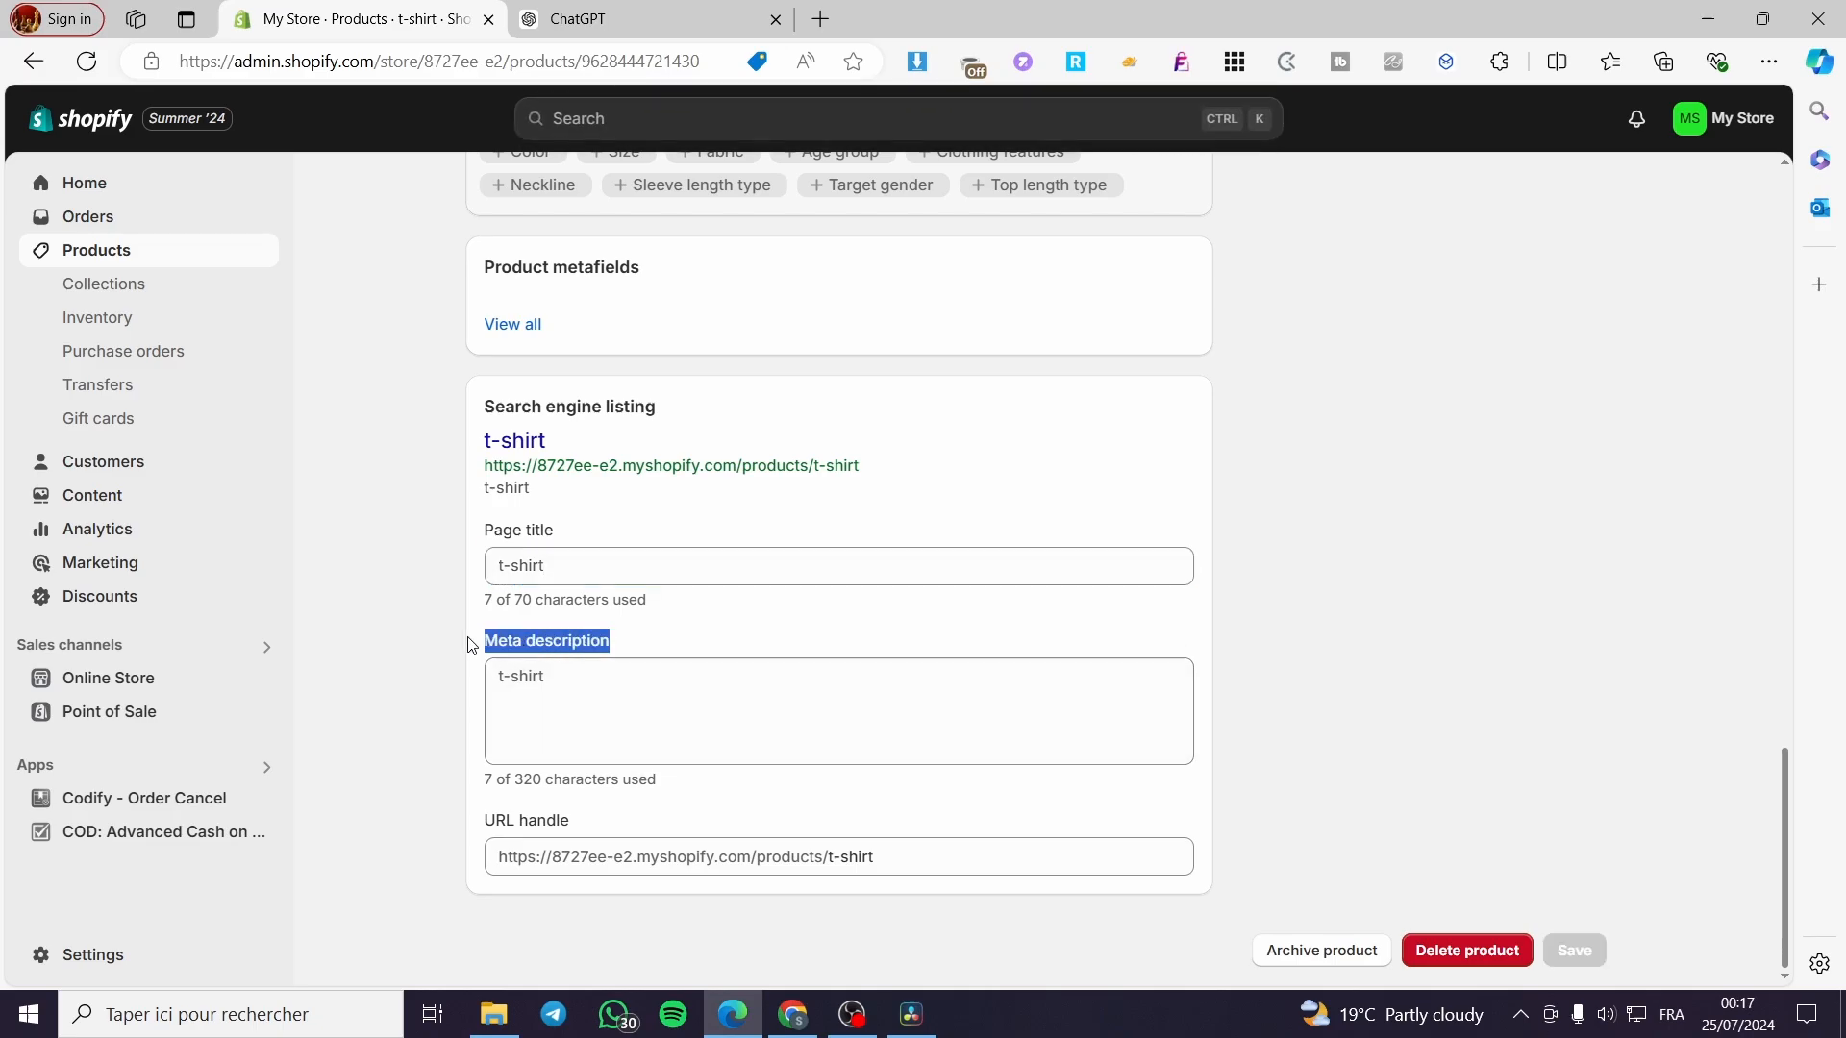
{"action": "left_click", "coordinate": [635, 651]}
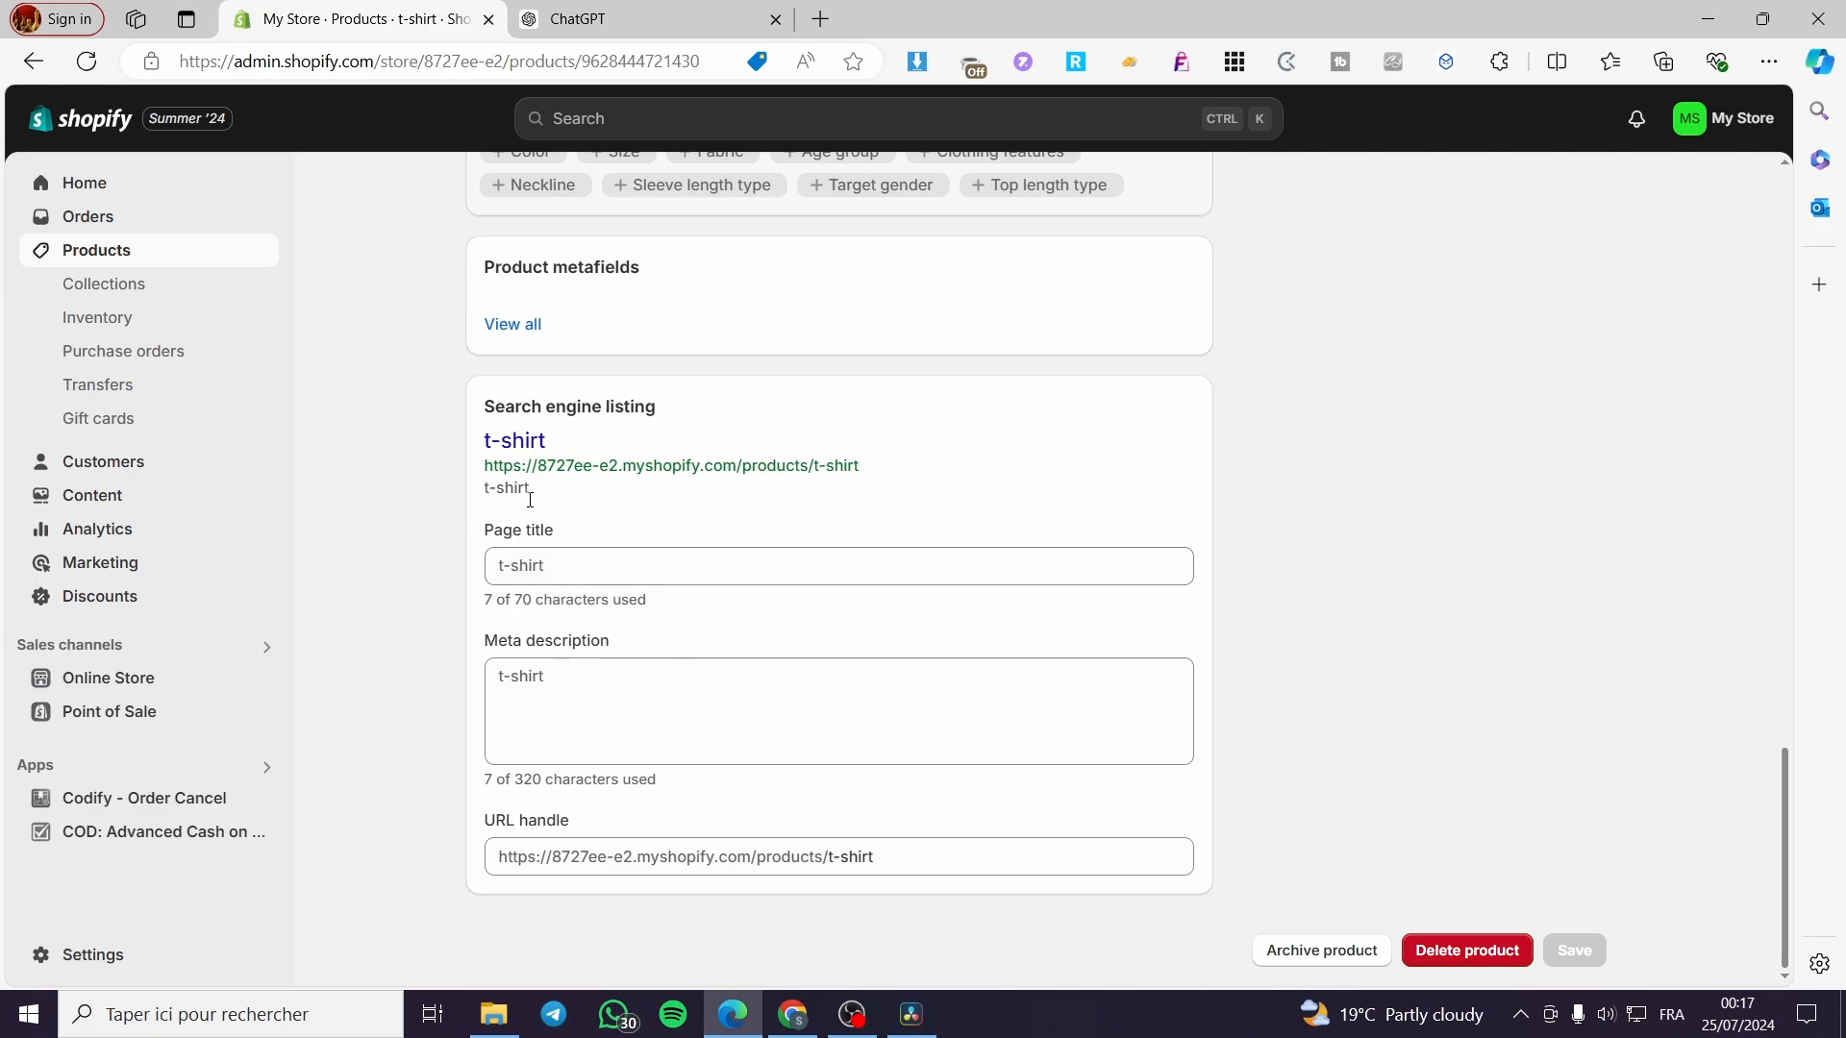
{"action": "left_click_drag", "start_coordinate": [550, 566], "coordinate": [447, 570]}
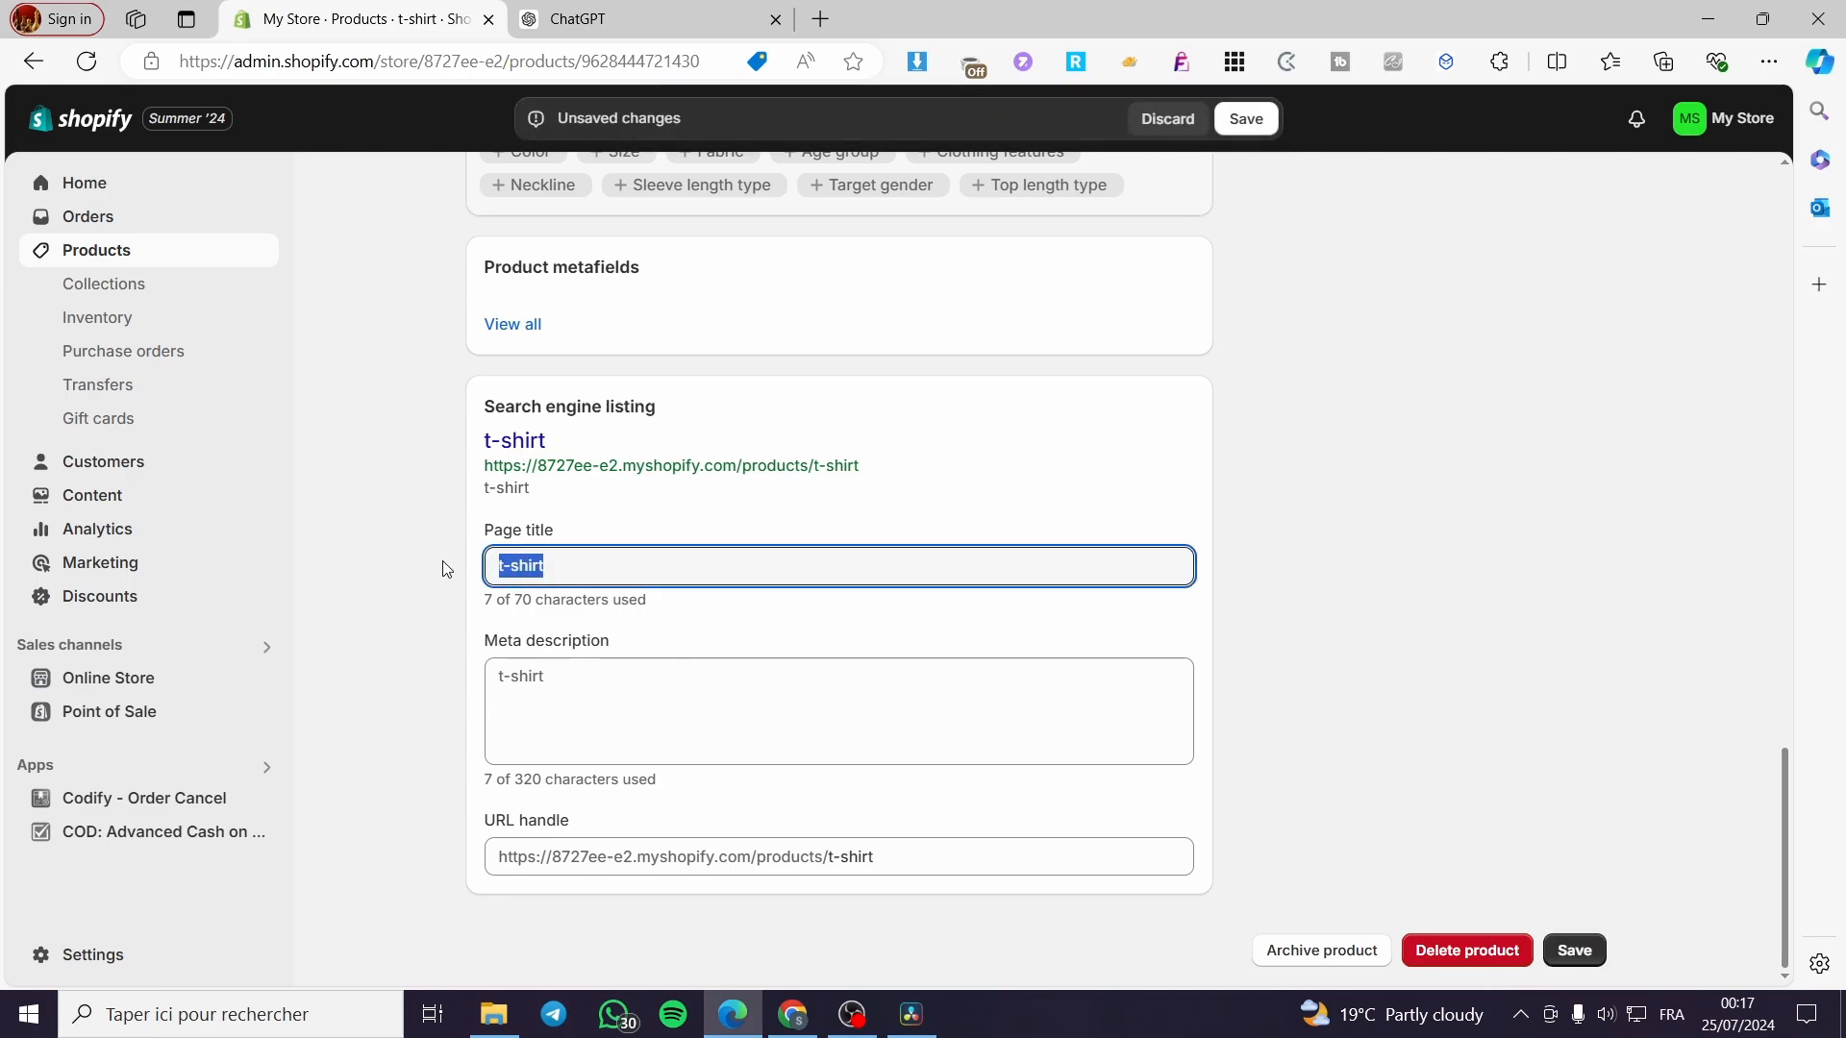
Enter 'The Best Tshirt on the Market' as the product's page title.
{"action": "type", "text": "T"}
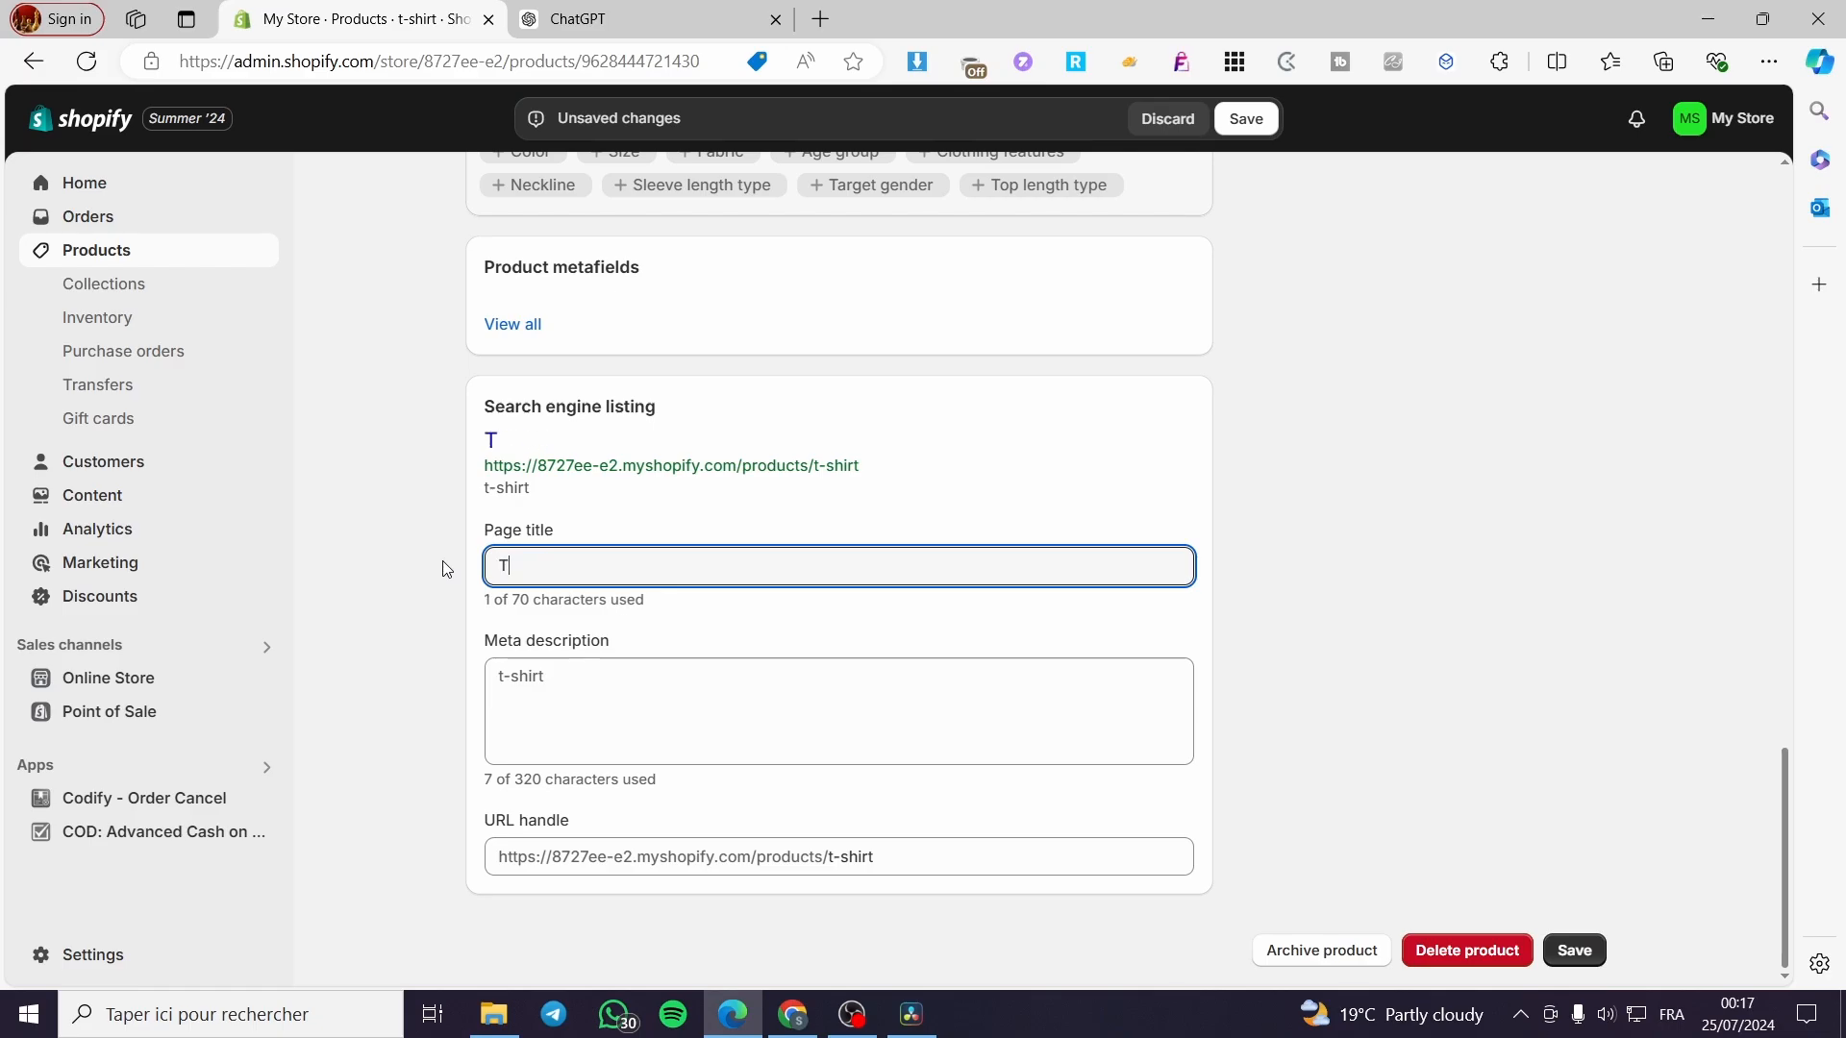
{"action": "type", "text": "he Best "}
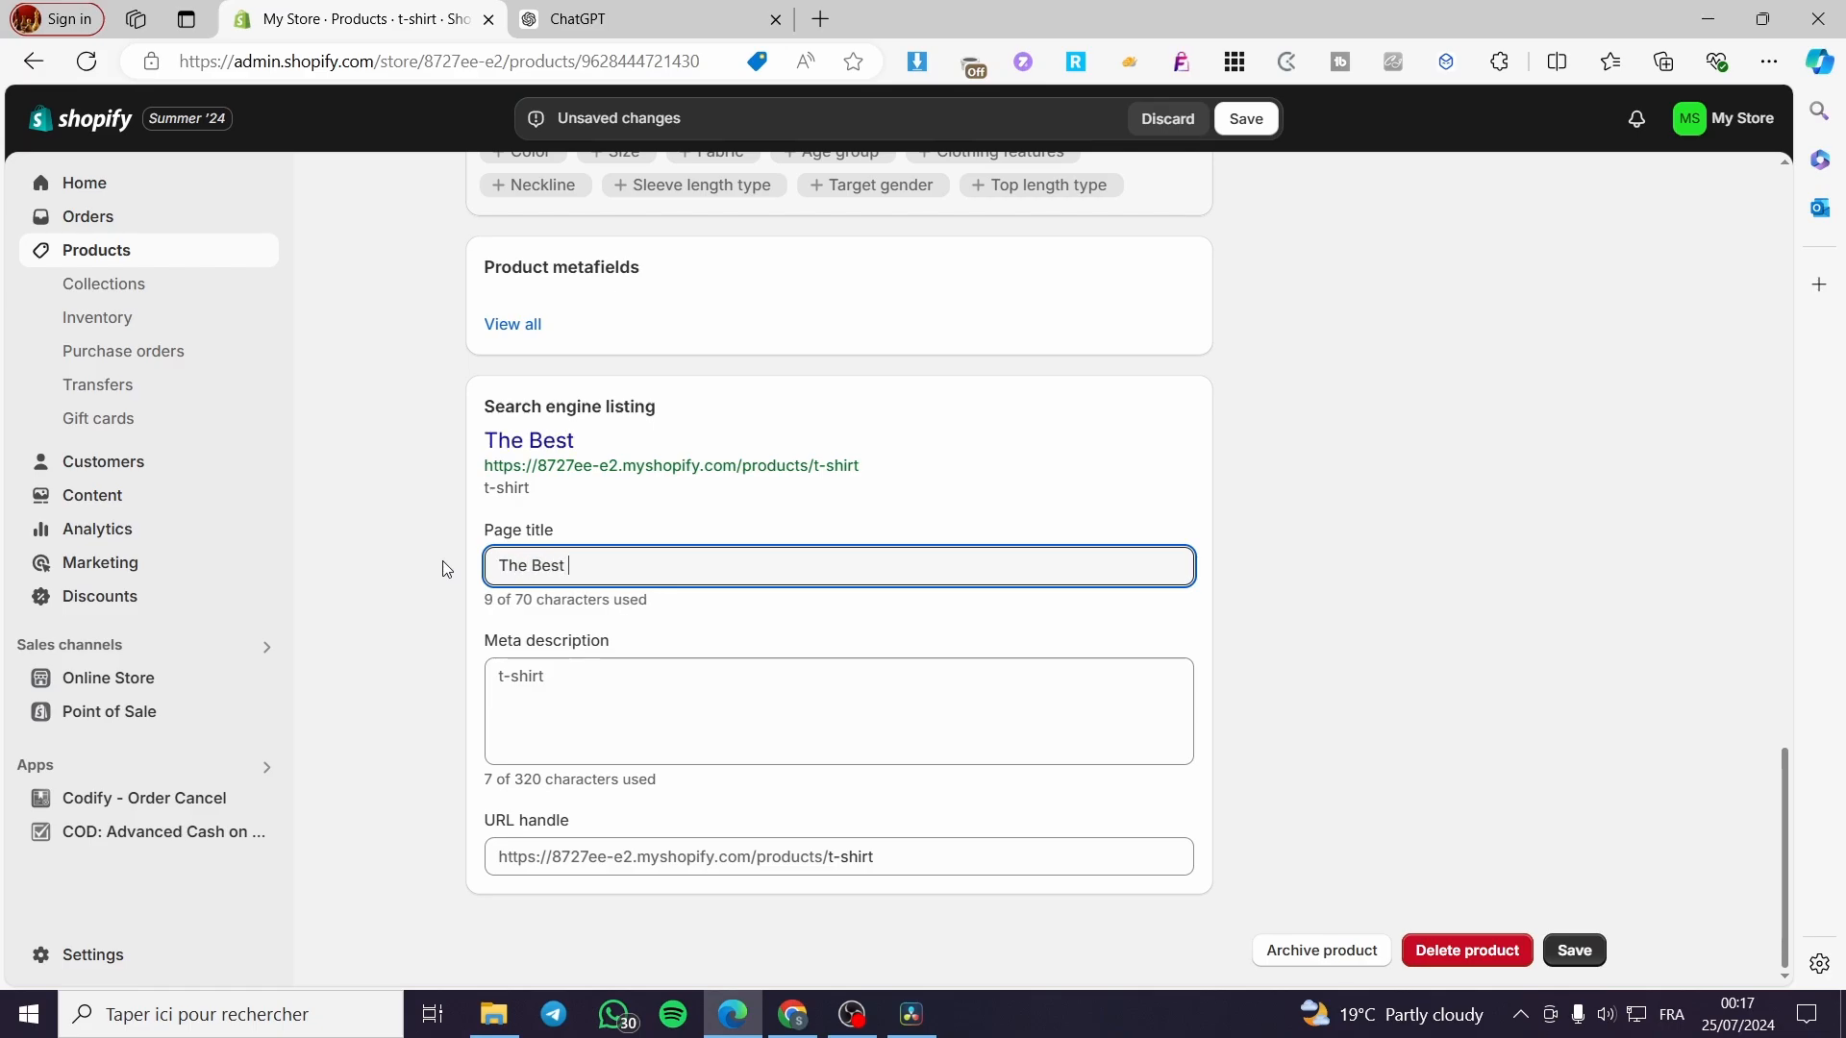
{"action": "type", "text": "Tshirt "}
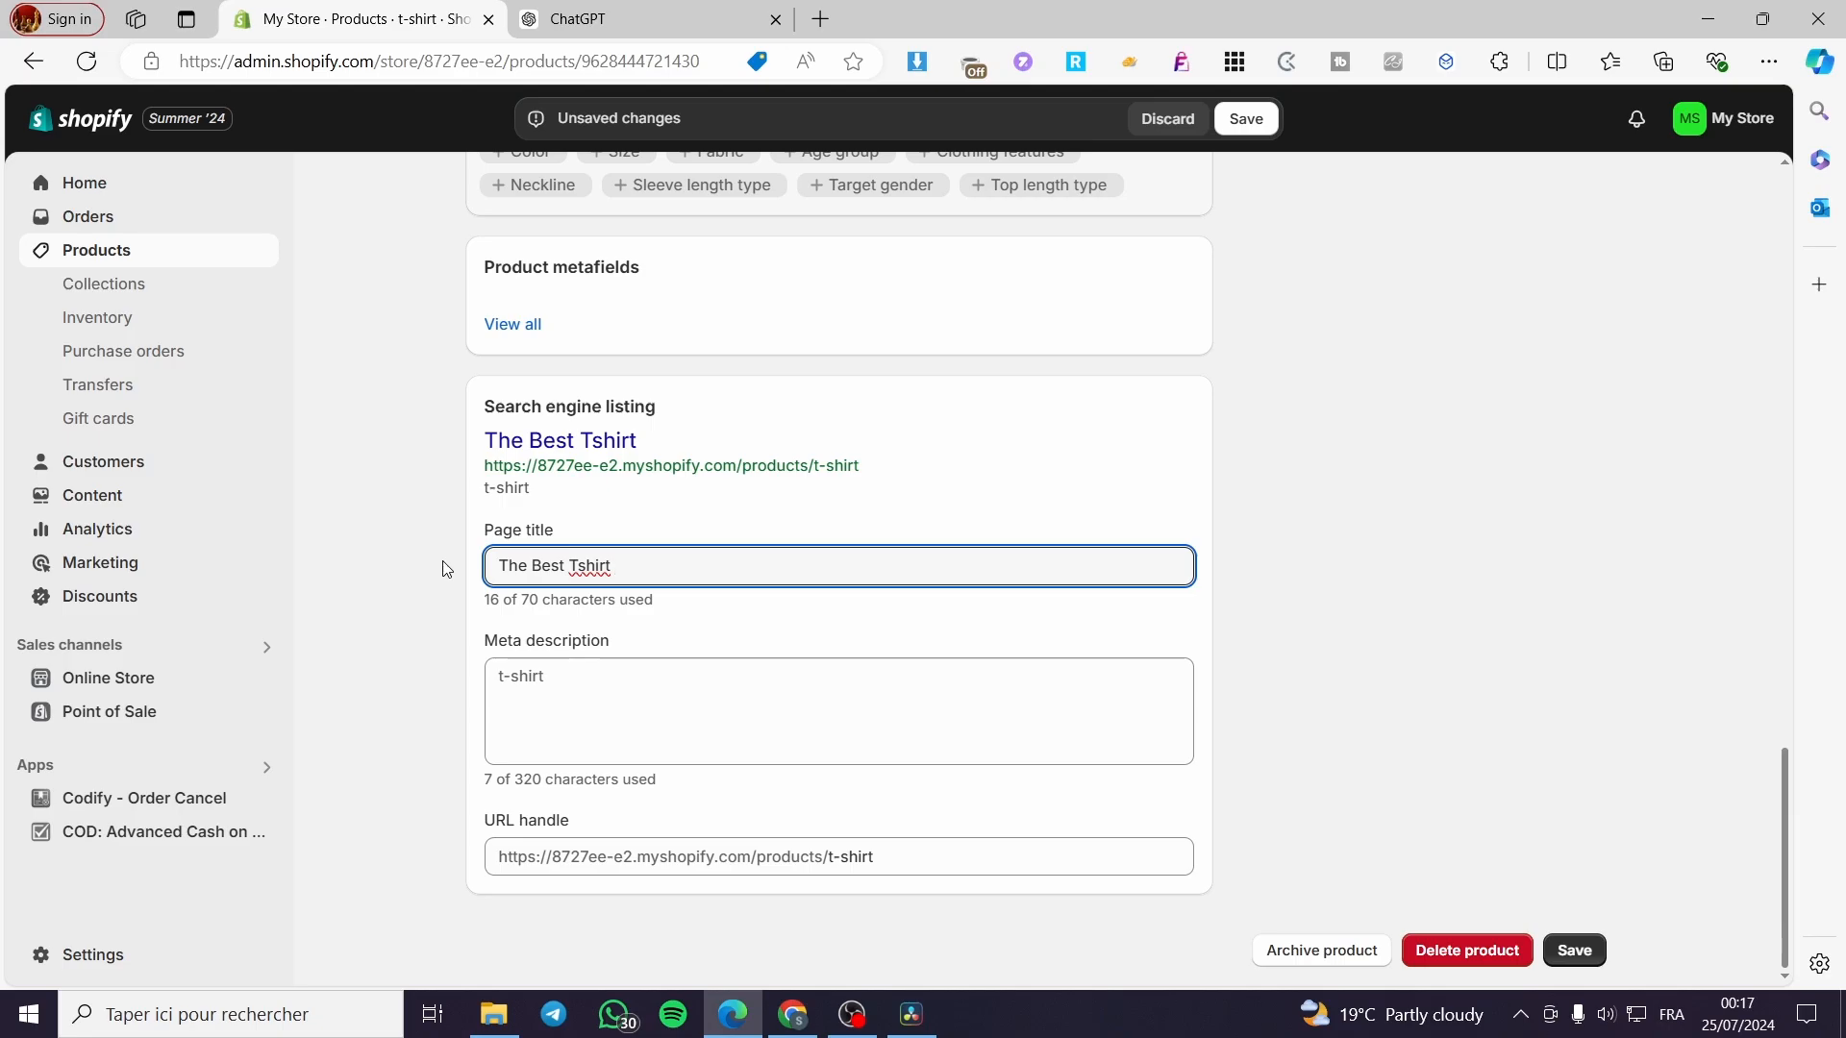
{"action": "type", "text": "on the Market"}
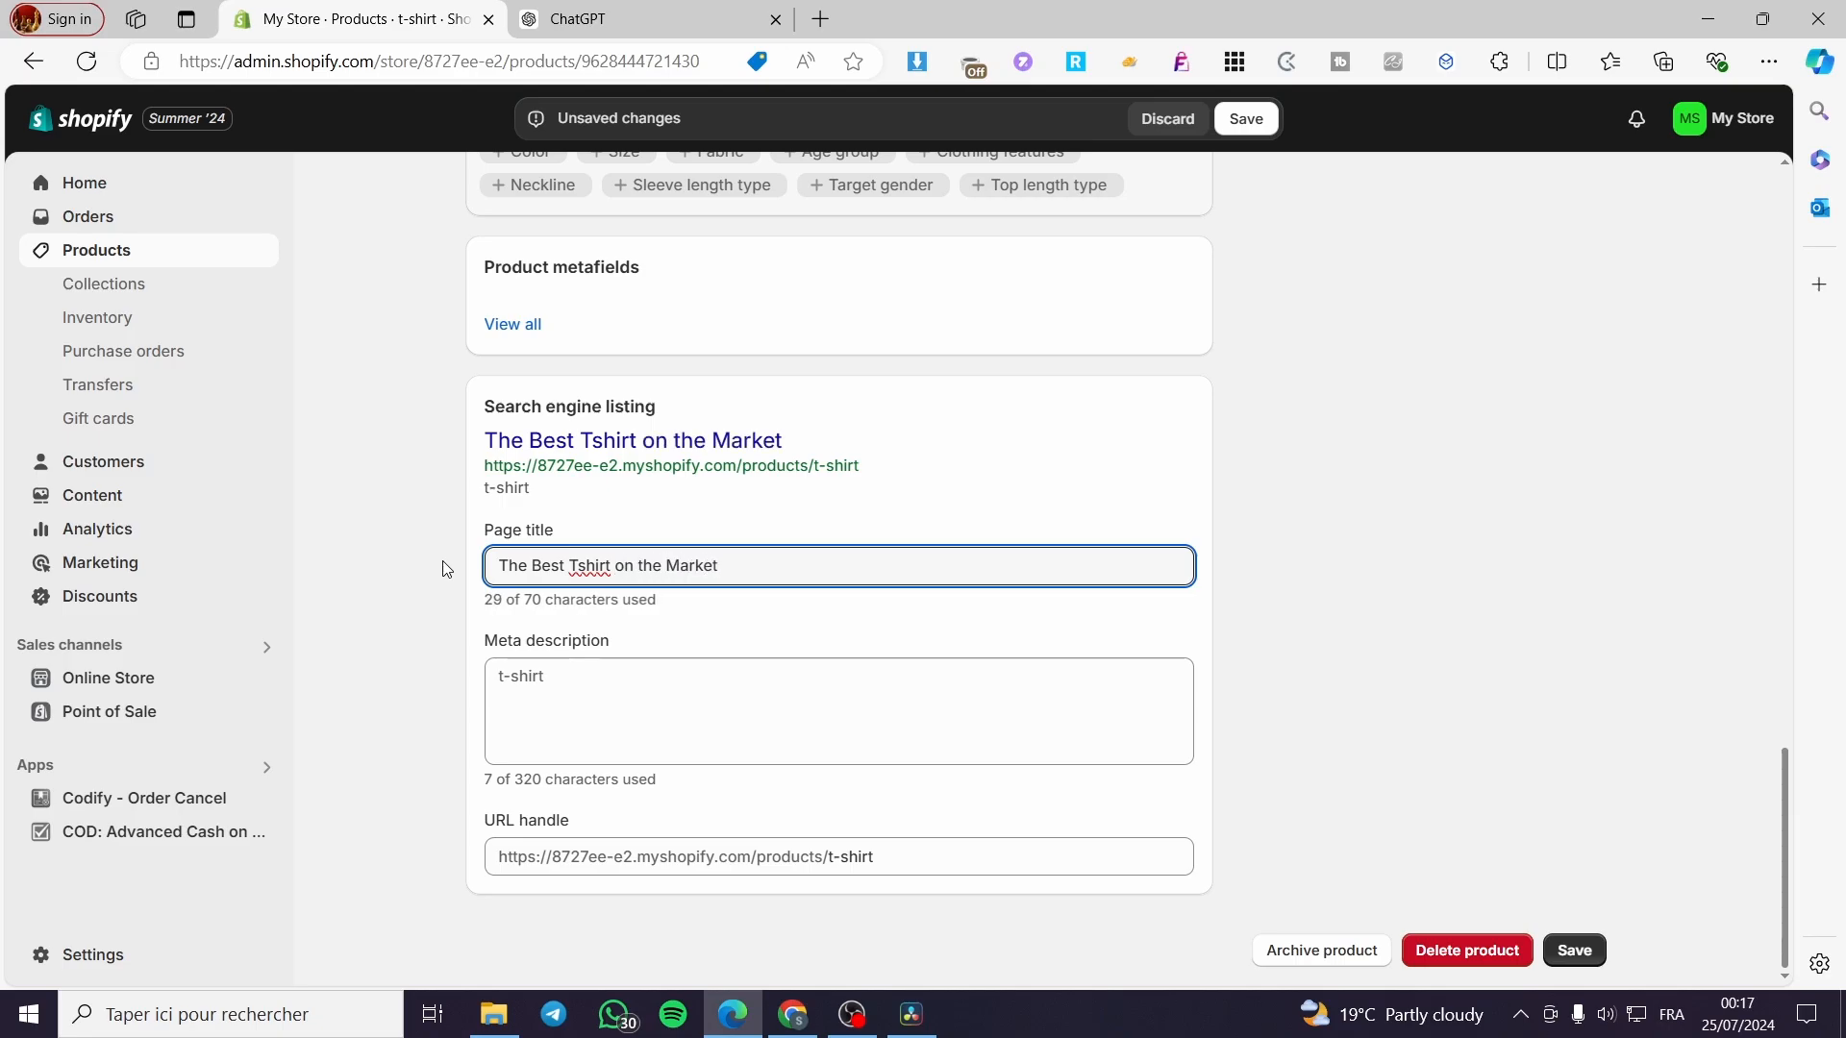
{"action": "left_click", "coordinate": [577, 696]}
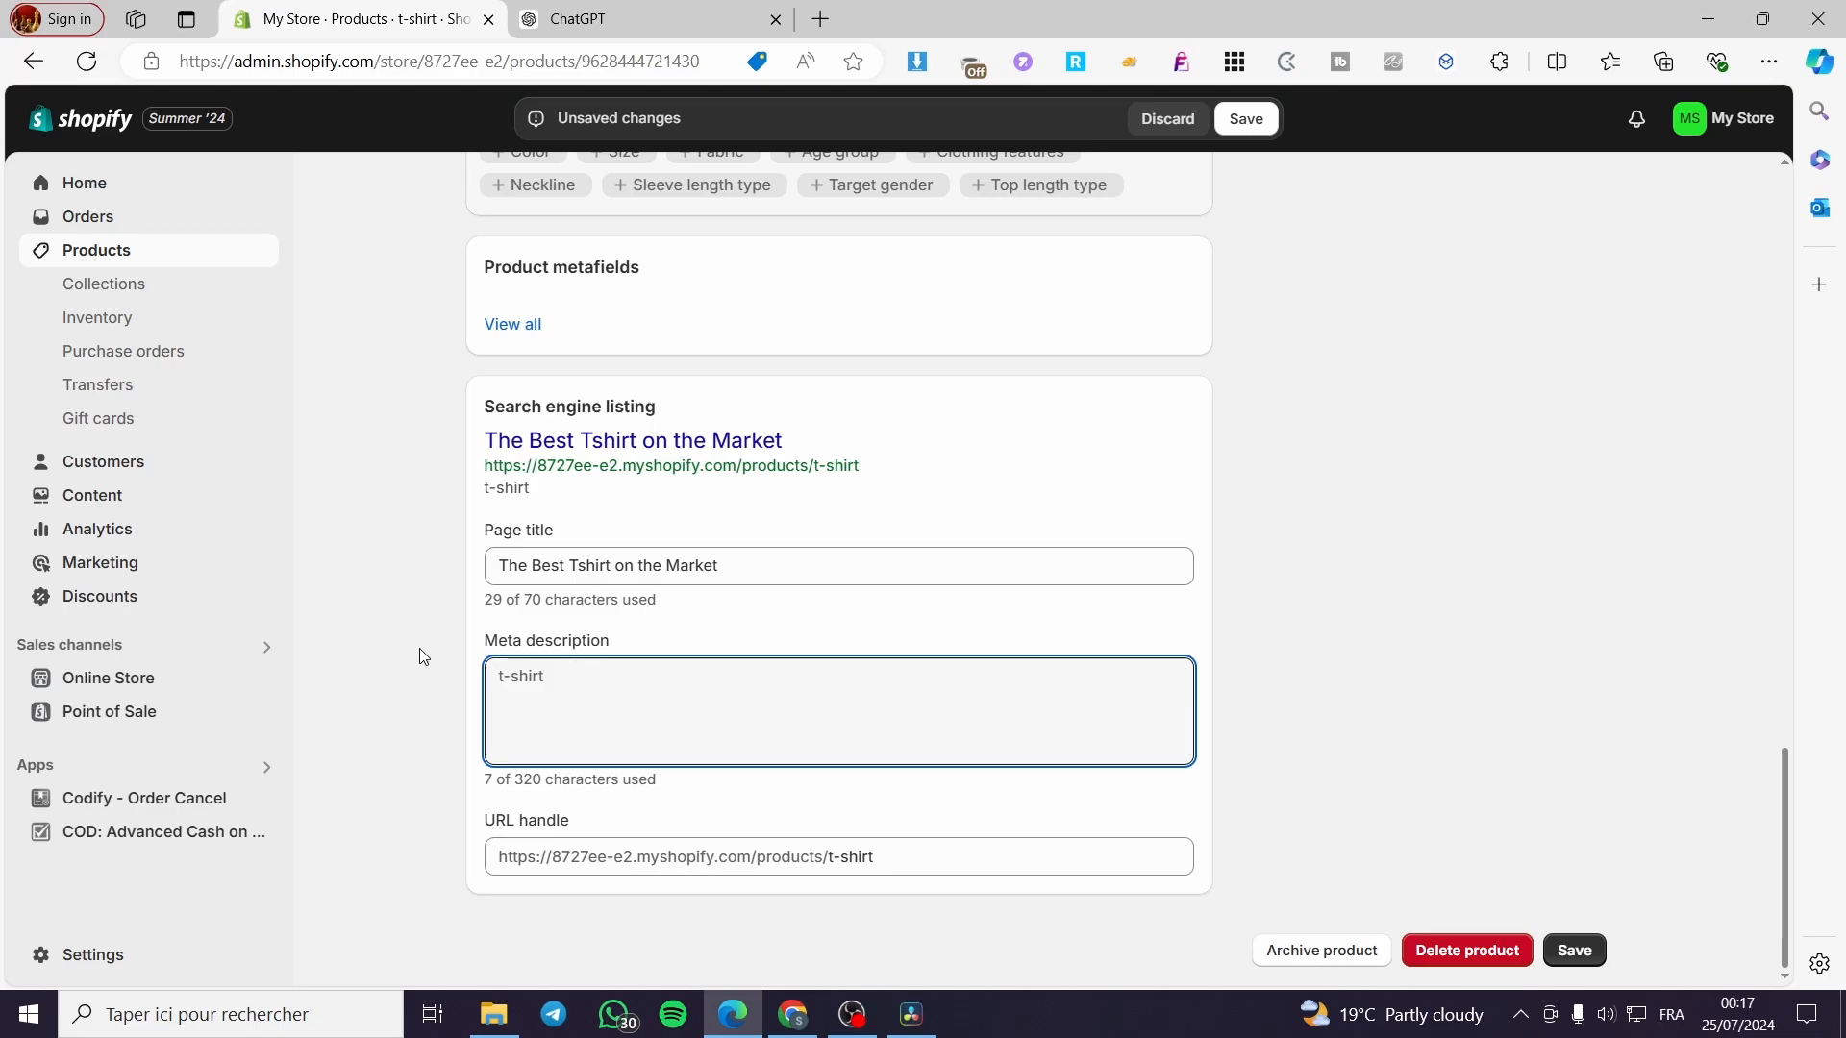
Write the meta description 'Get you size now before the stock is gone…', ending 'first 10 buyers.'.
{"action": "type", "text": "Get you "}
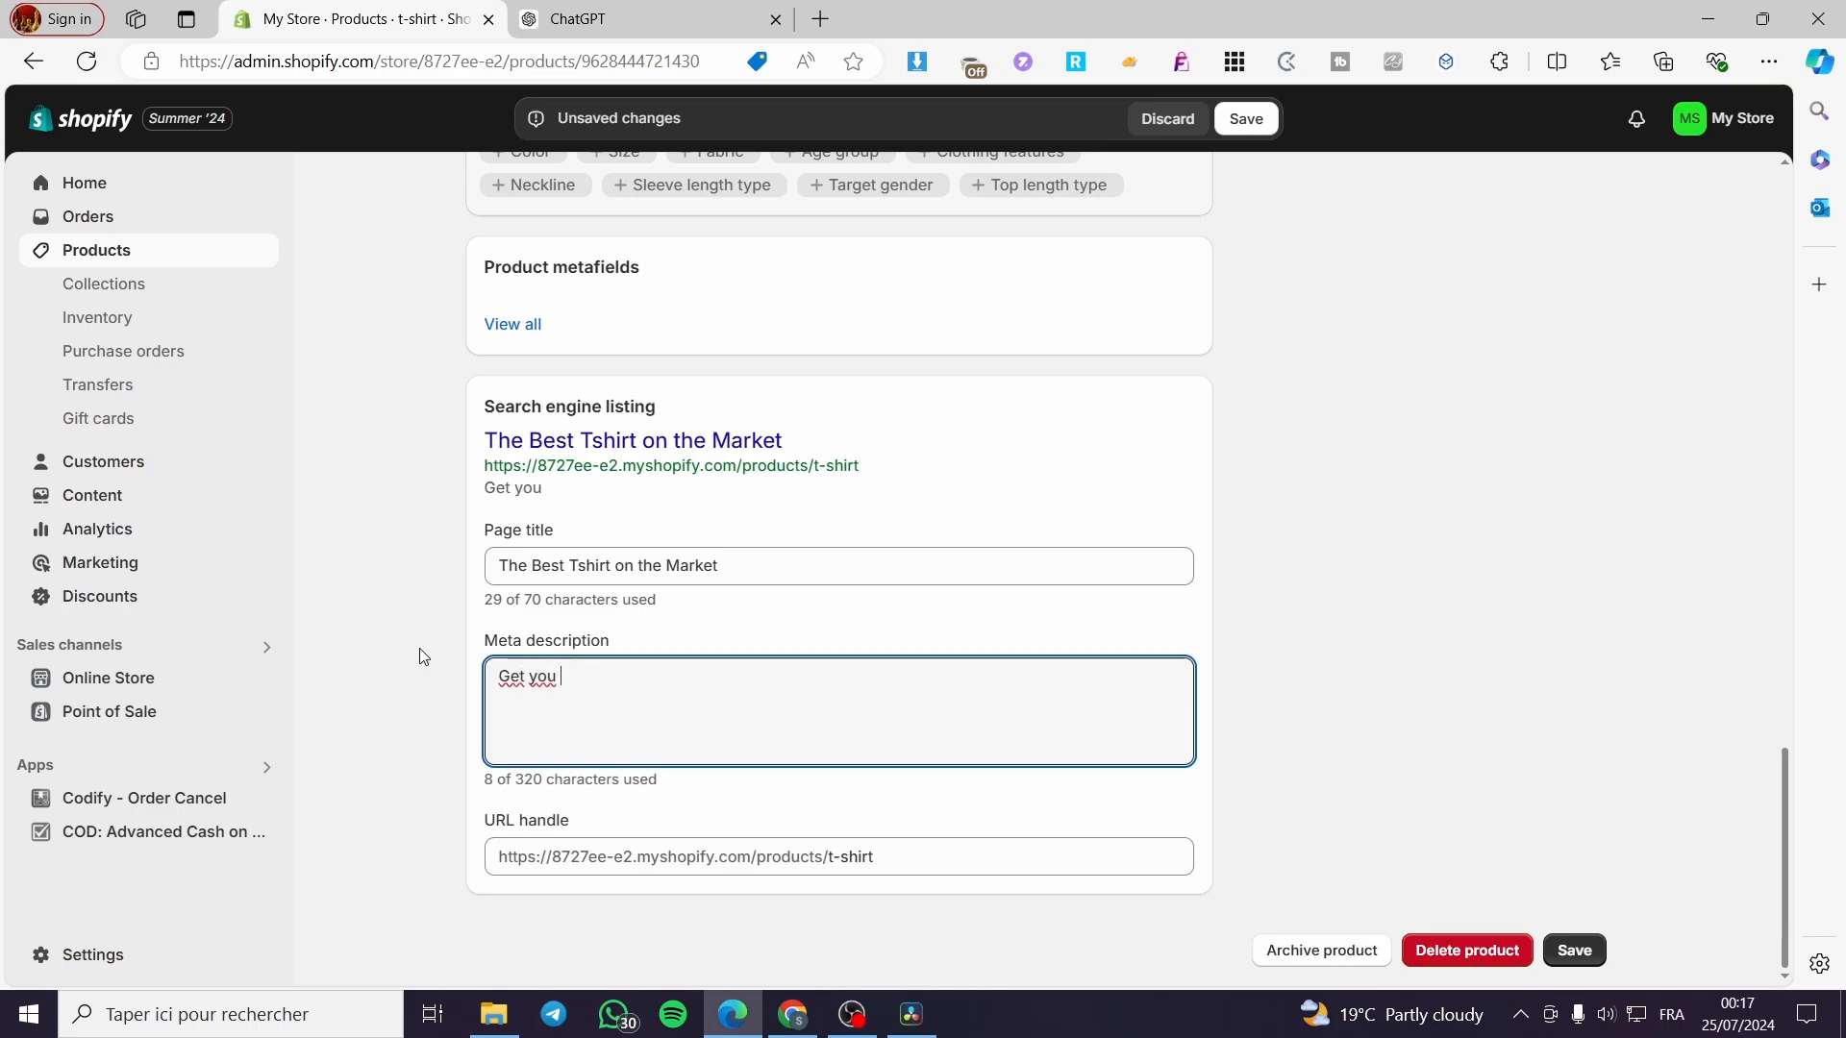
{"action": "type", "text": "size"}
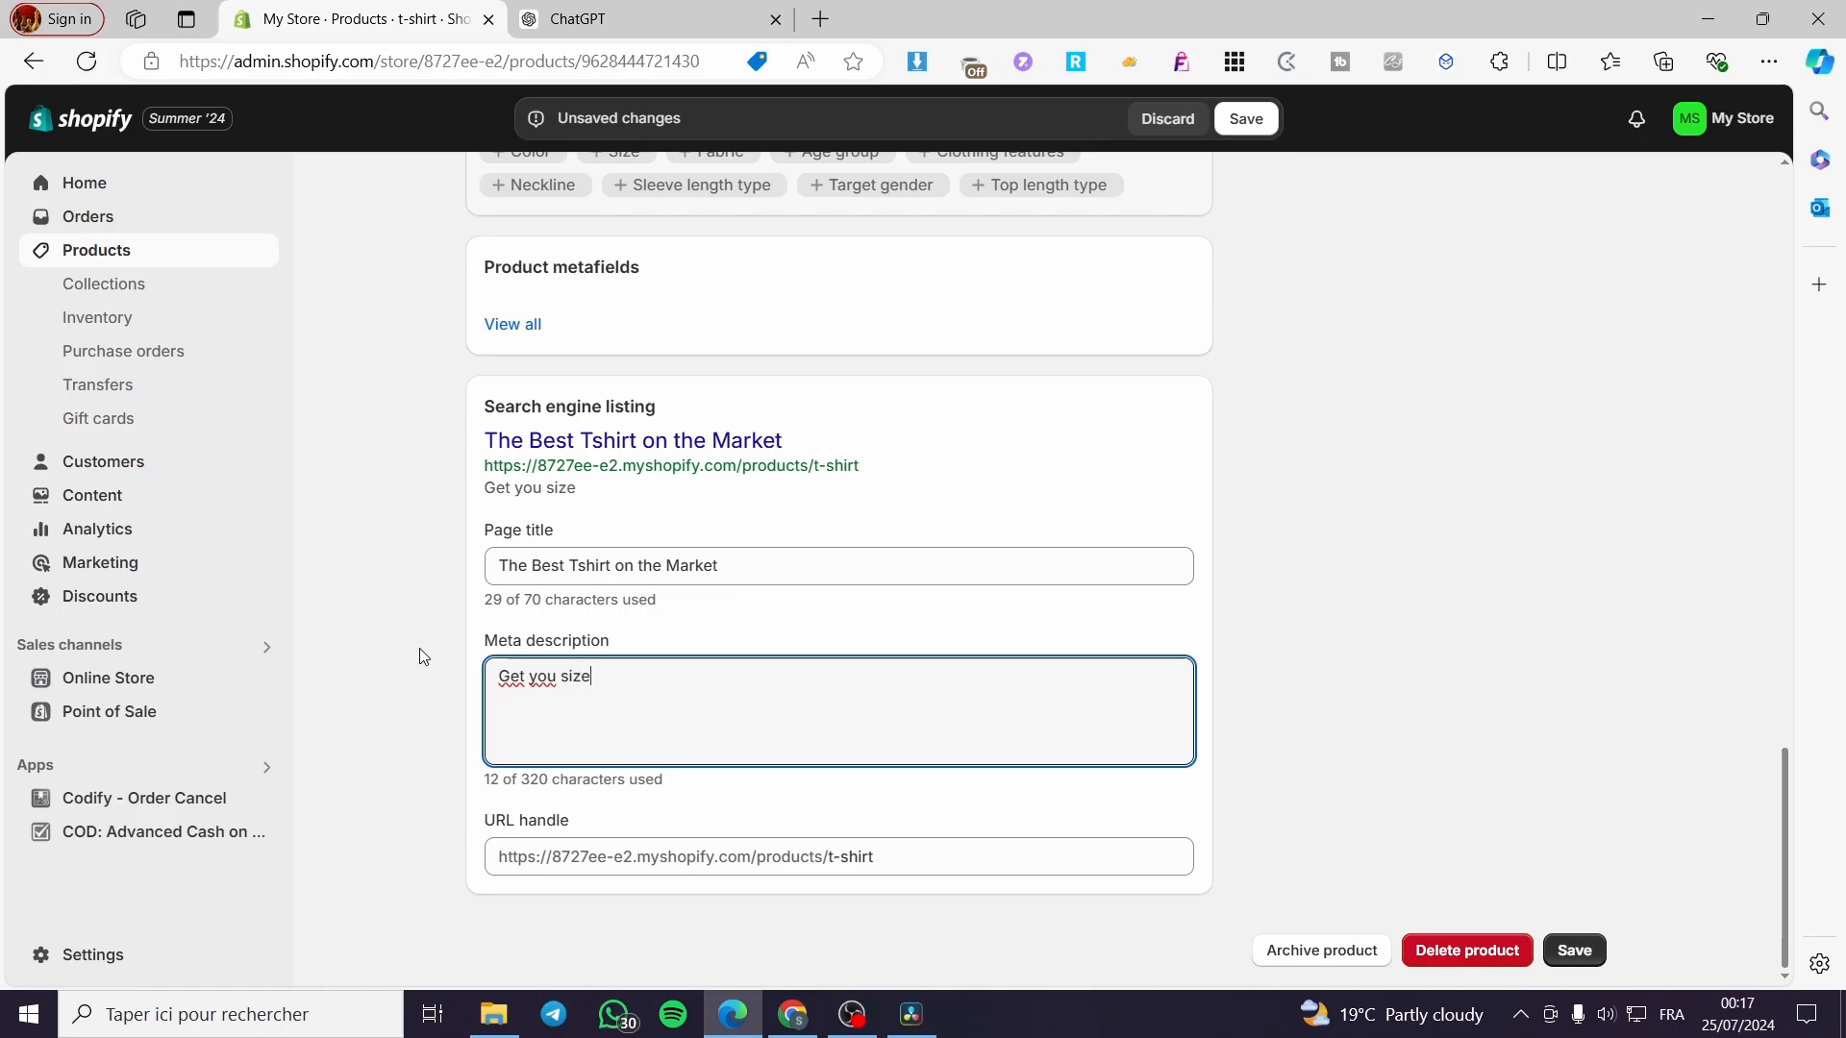
{"action": "type", "text": " now before the "}
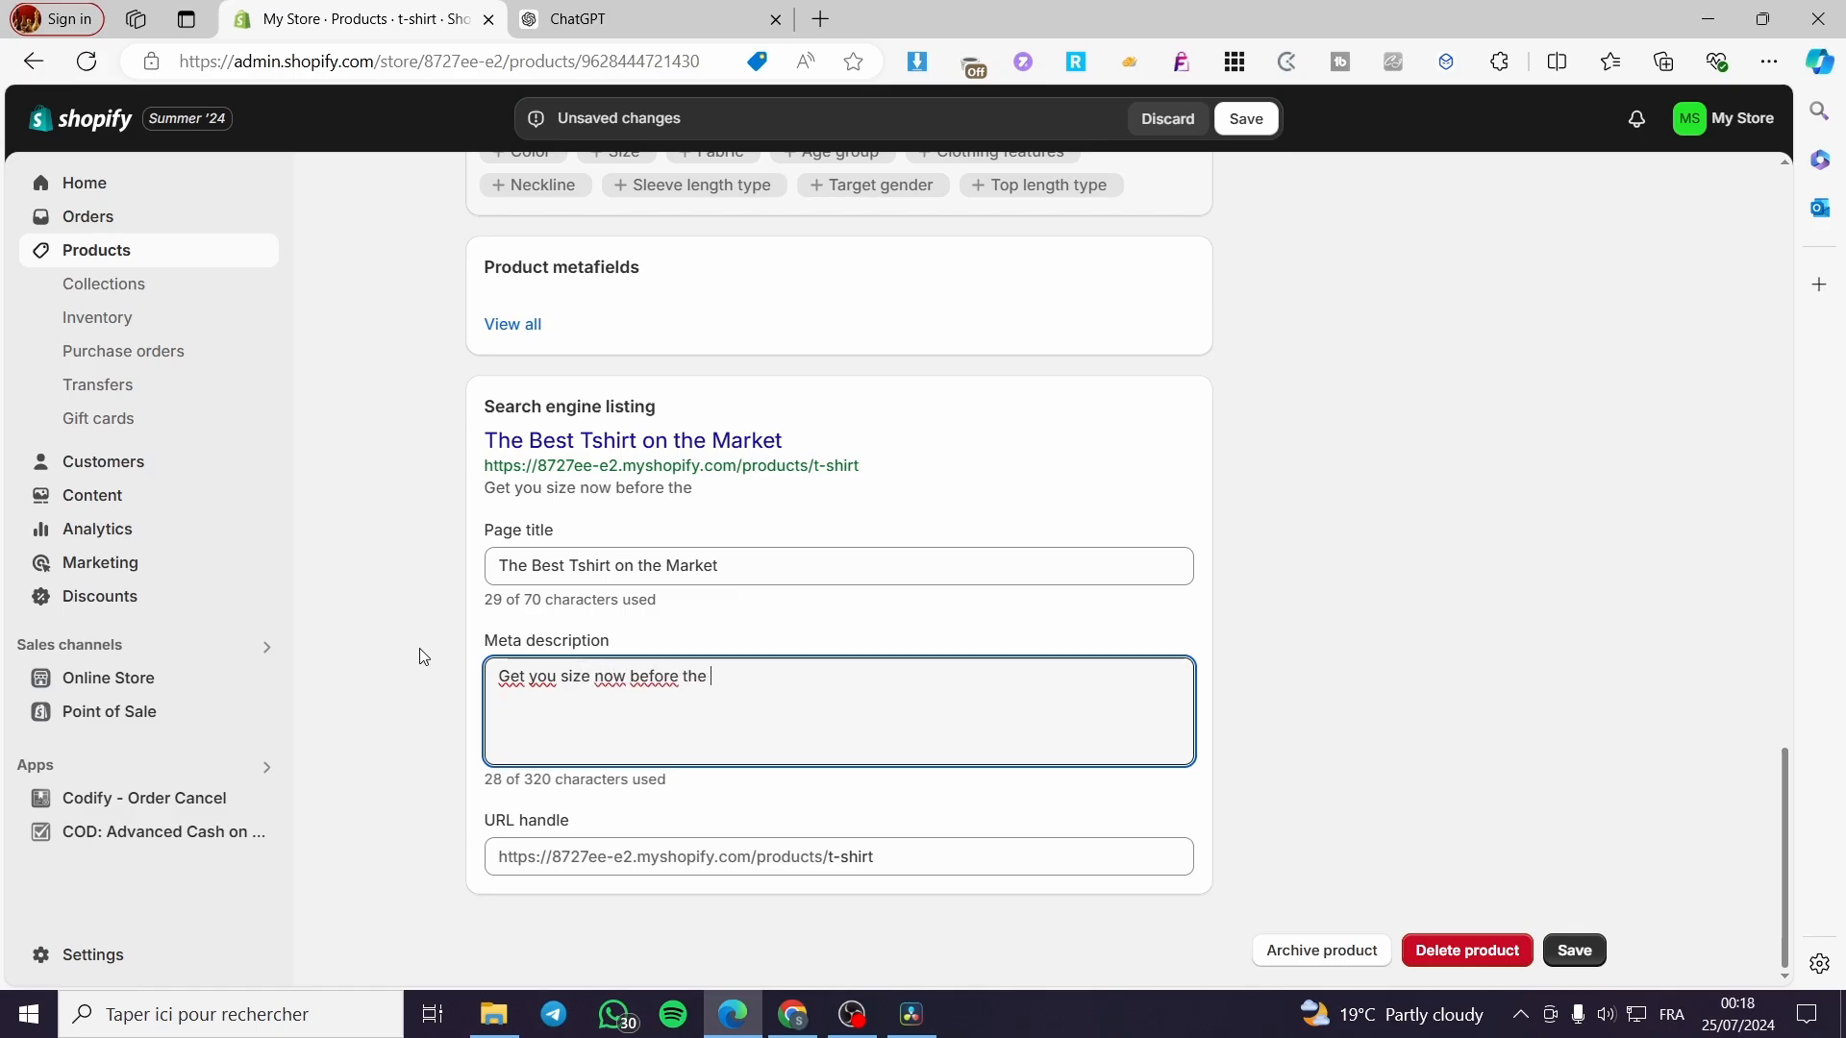
{"action": "type", "text": "stock i"}
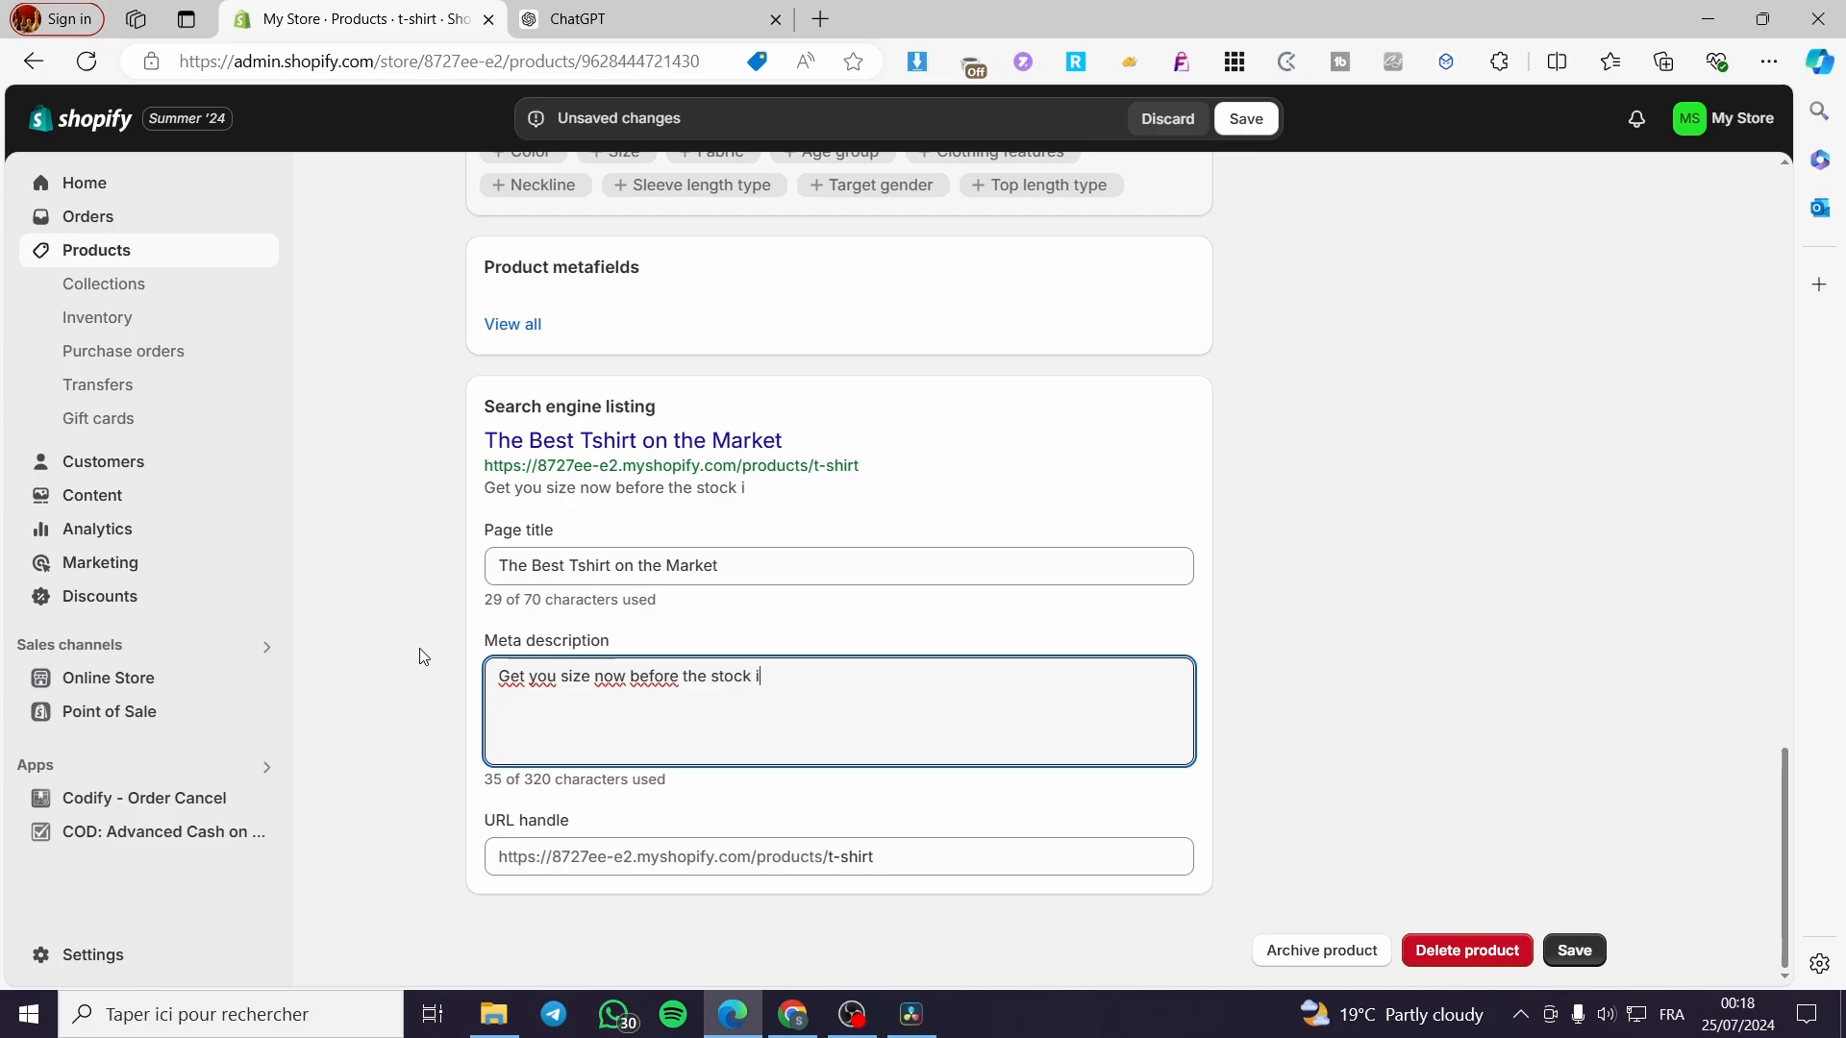
{"action": "type", "text": "s go"}
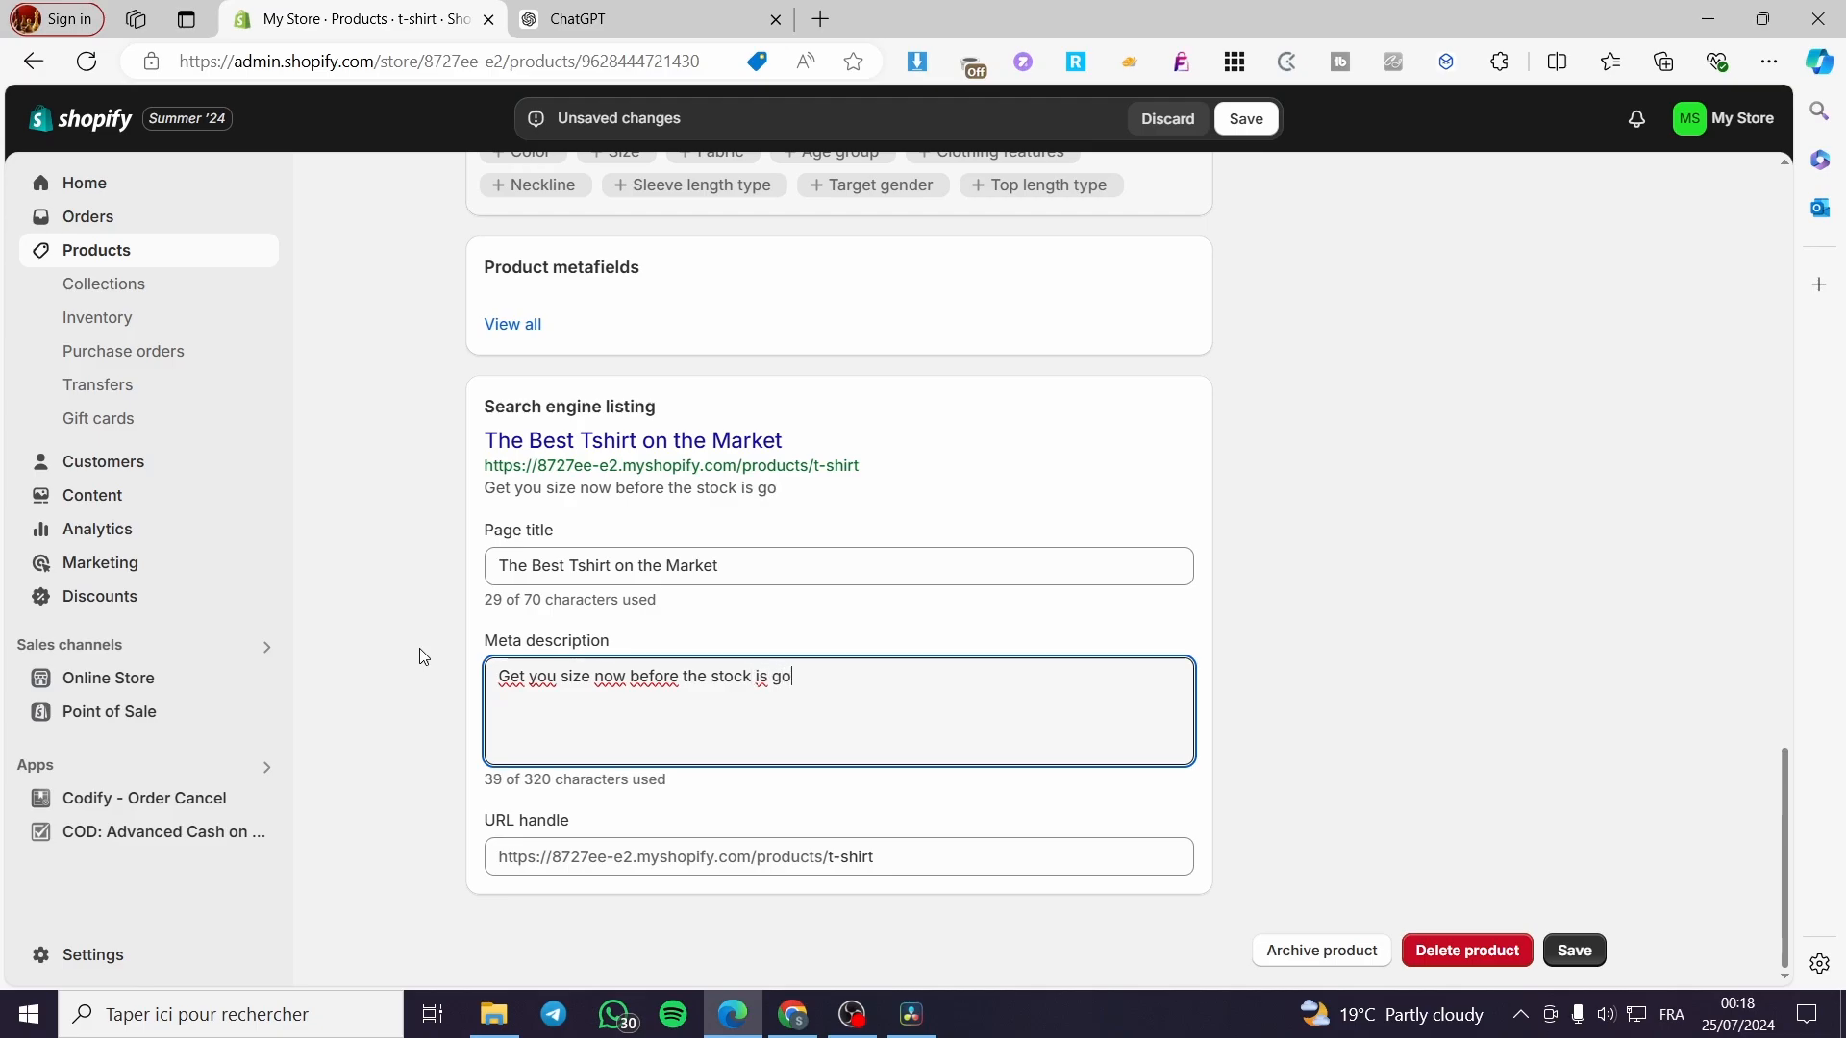
{"action": "type", "text": "ne, get the fea"}
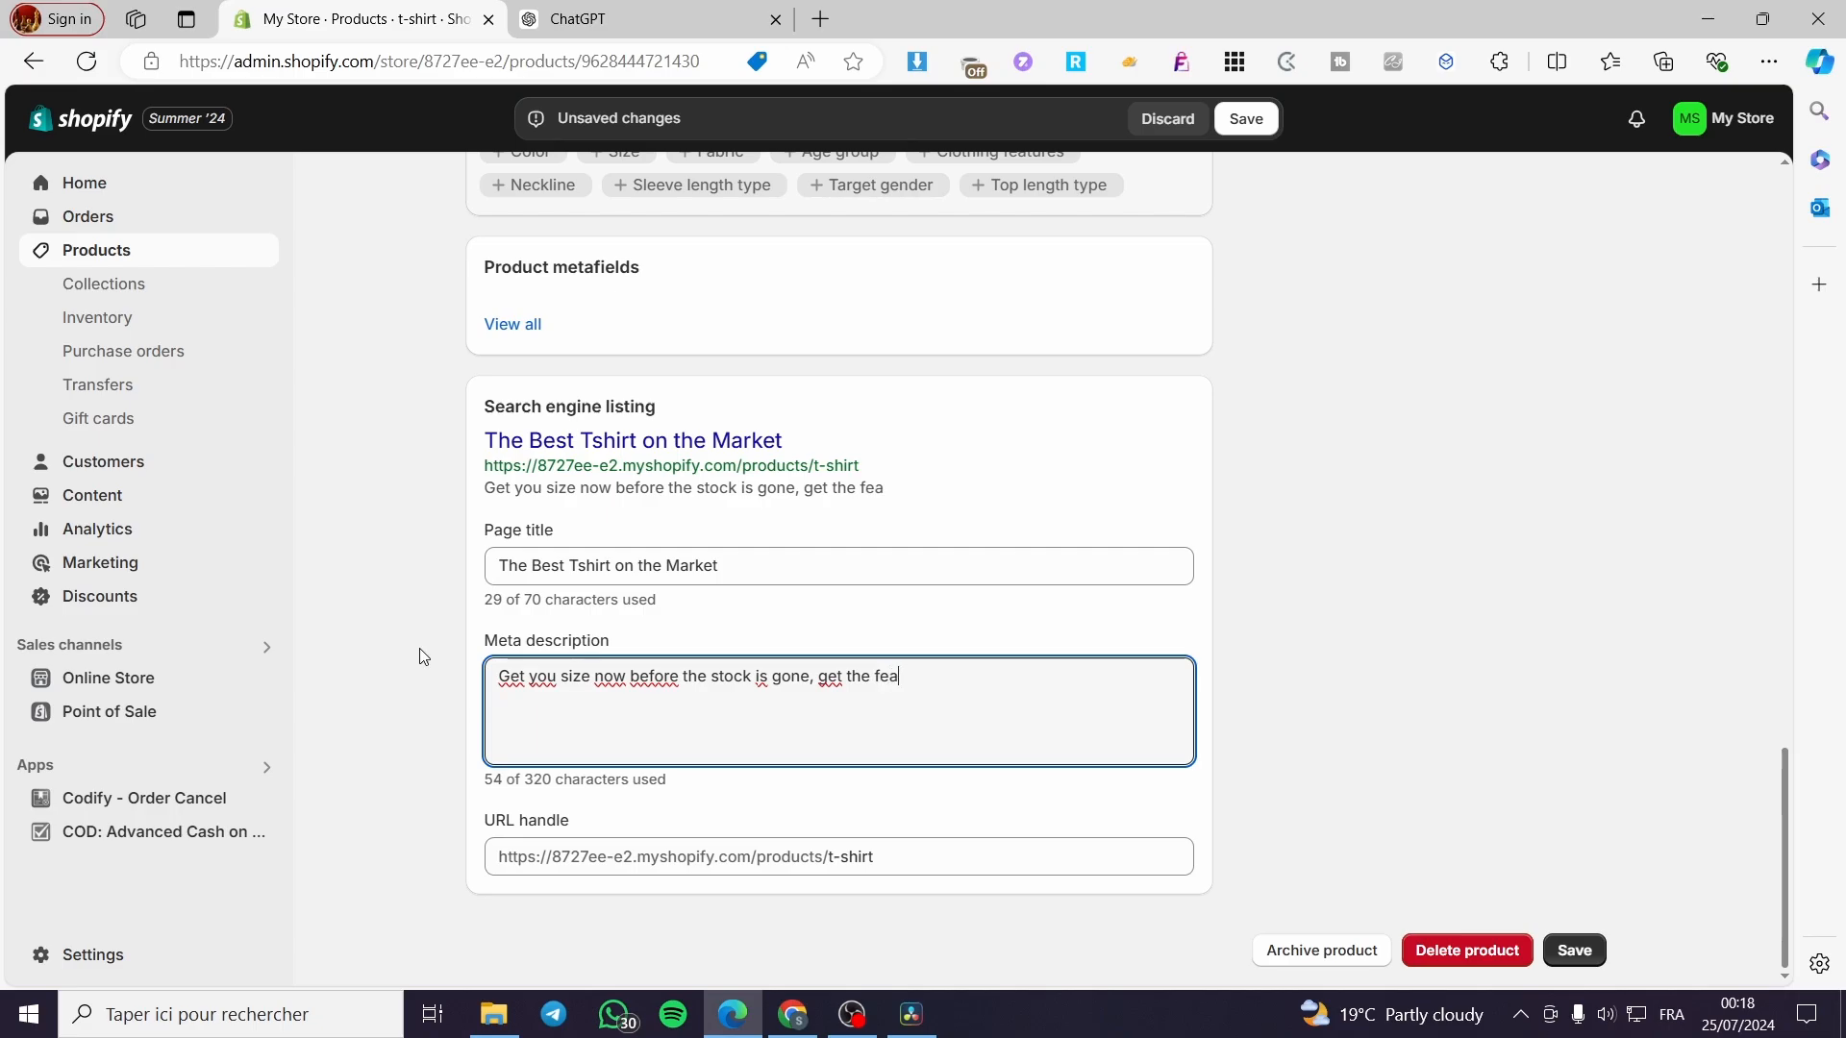
{"action": "type", "text": "ture of free shippi"}
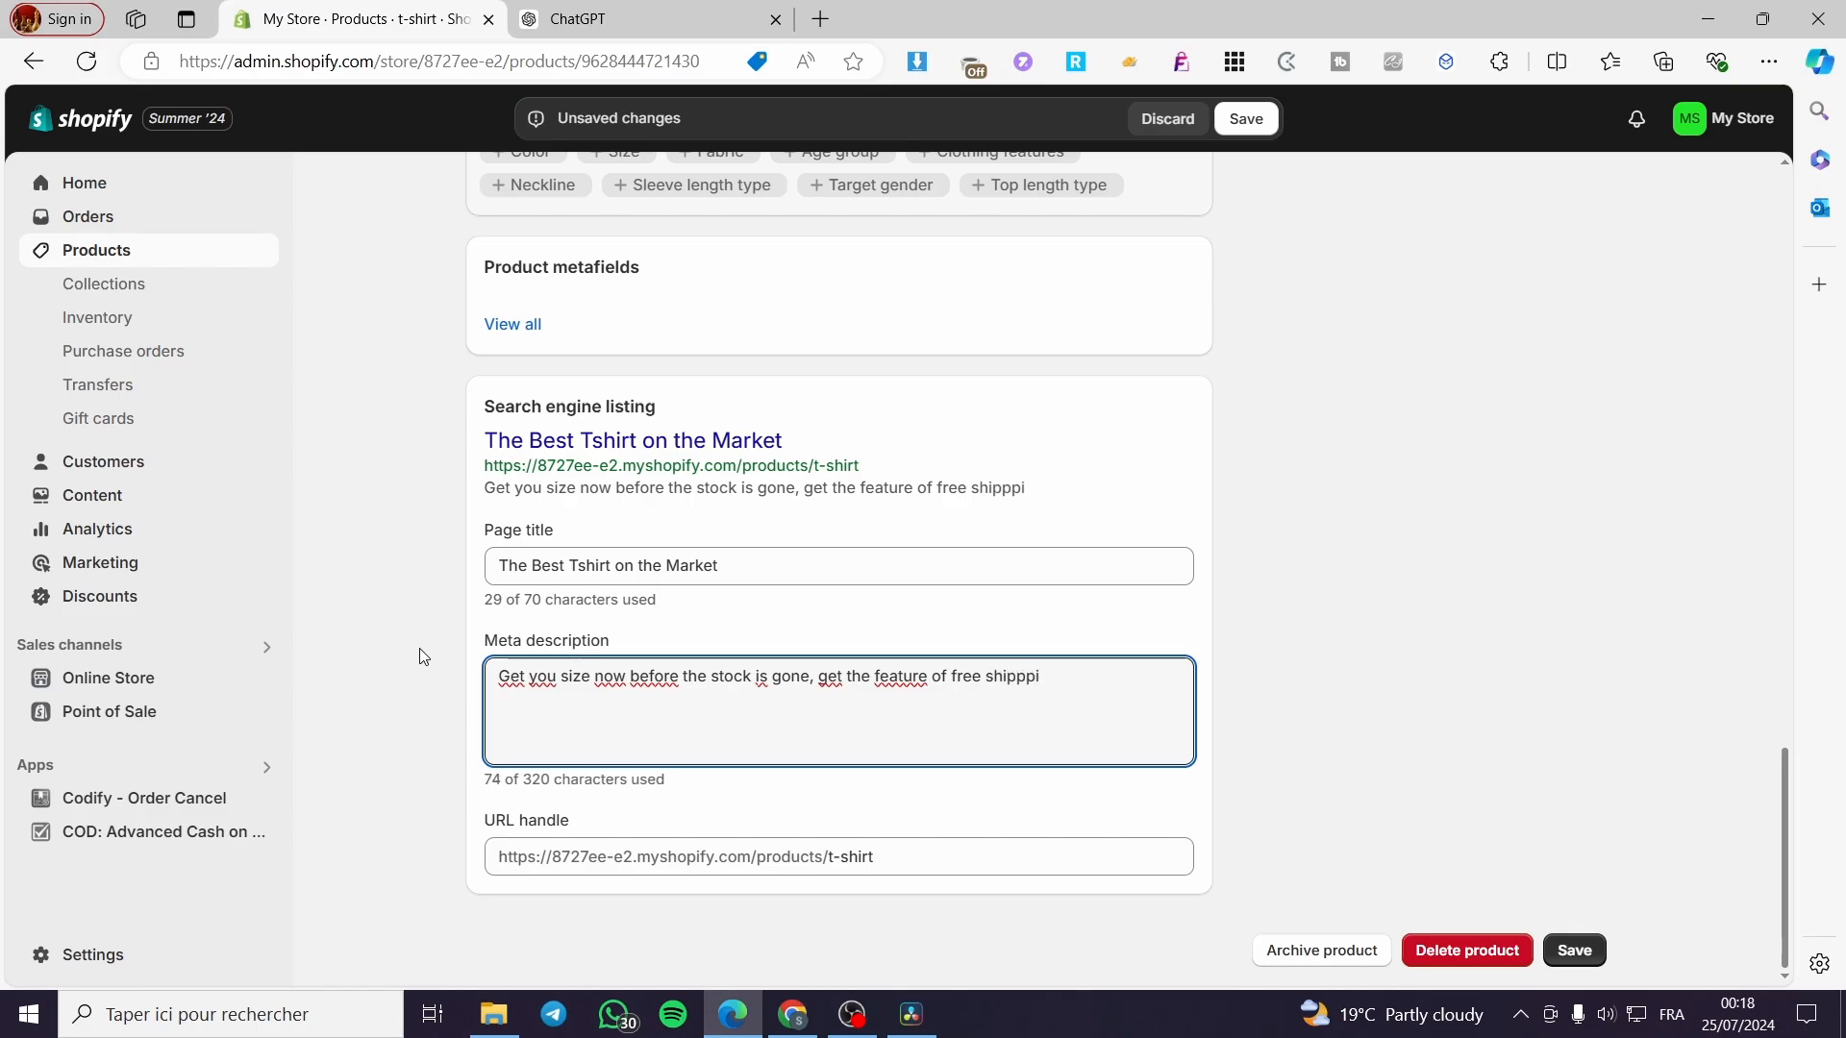
{"action": "key", "text": "BackSpace"}
{"action": "key", "text": "BackSpace"}
{"action": "type", "text": "ing and"}
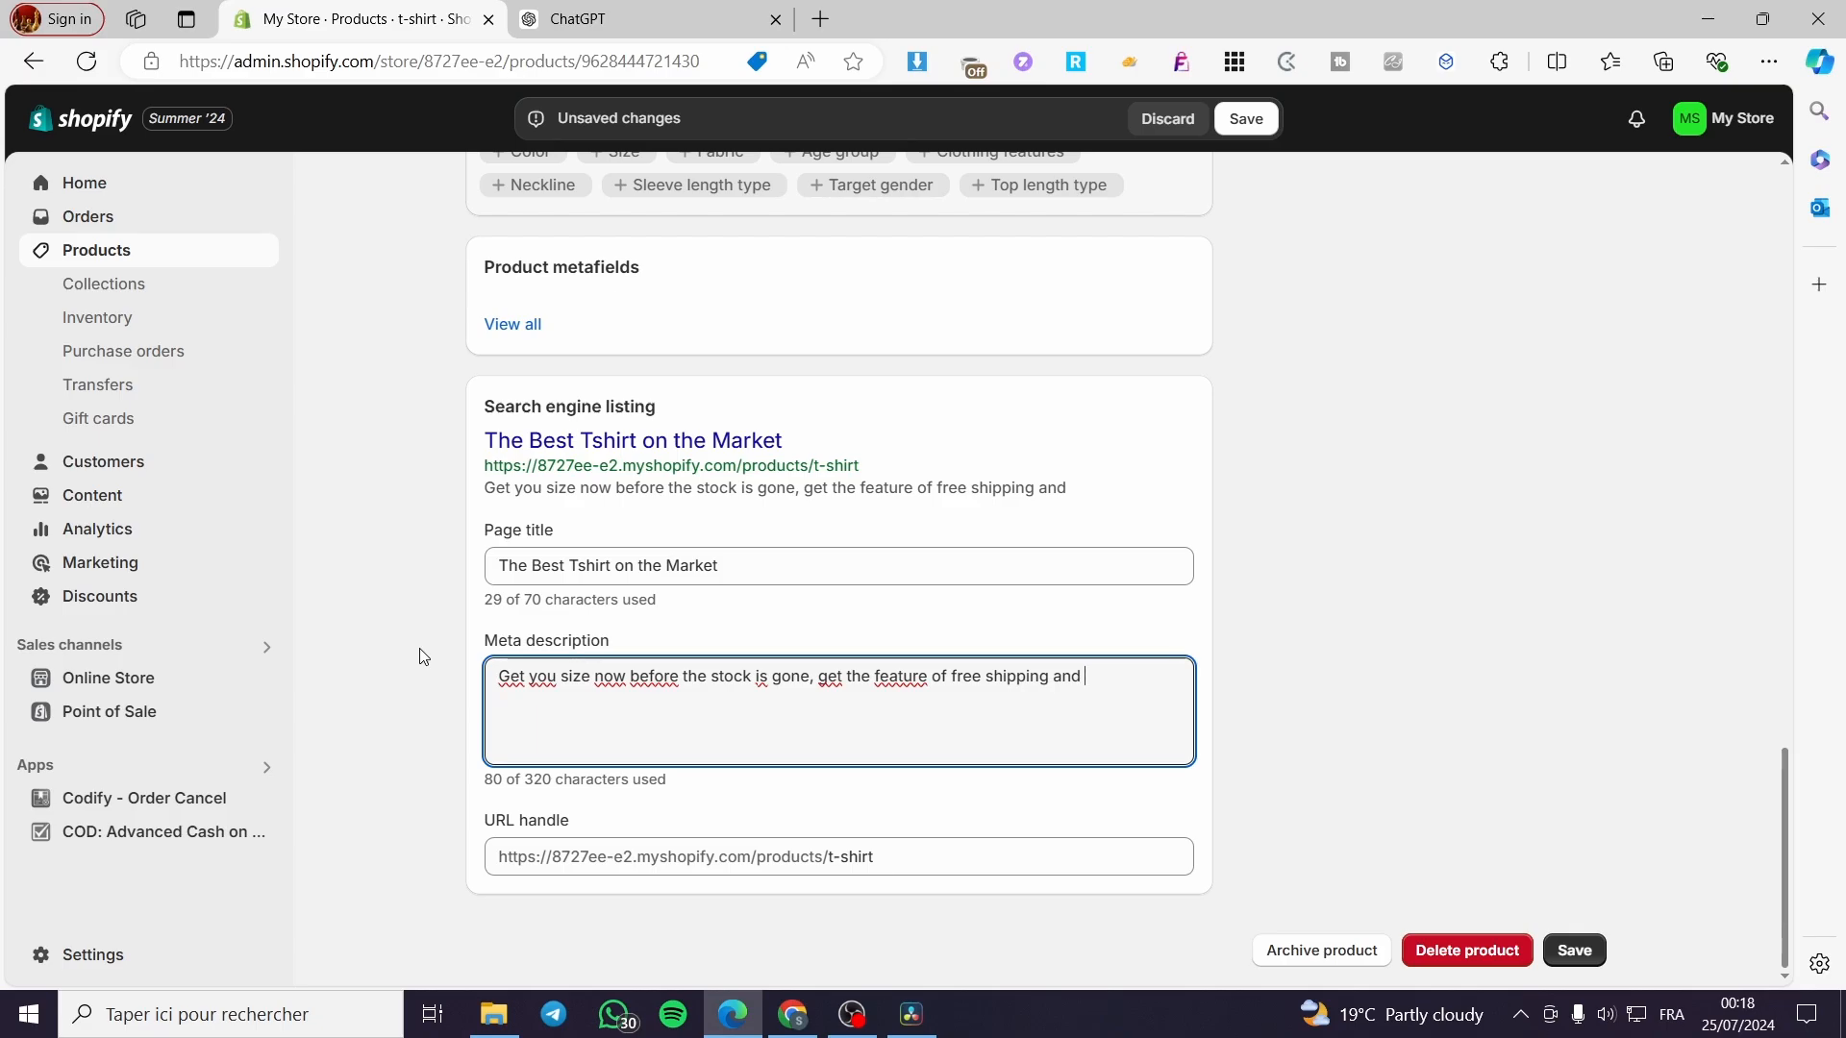
{"action": "type", "text": "a reduction of 15"}
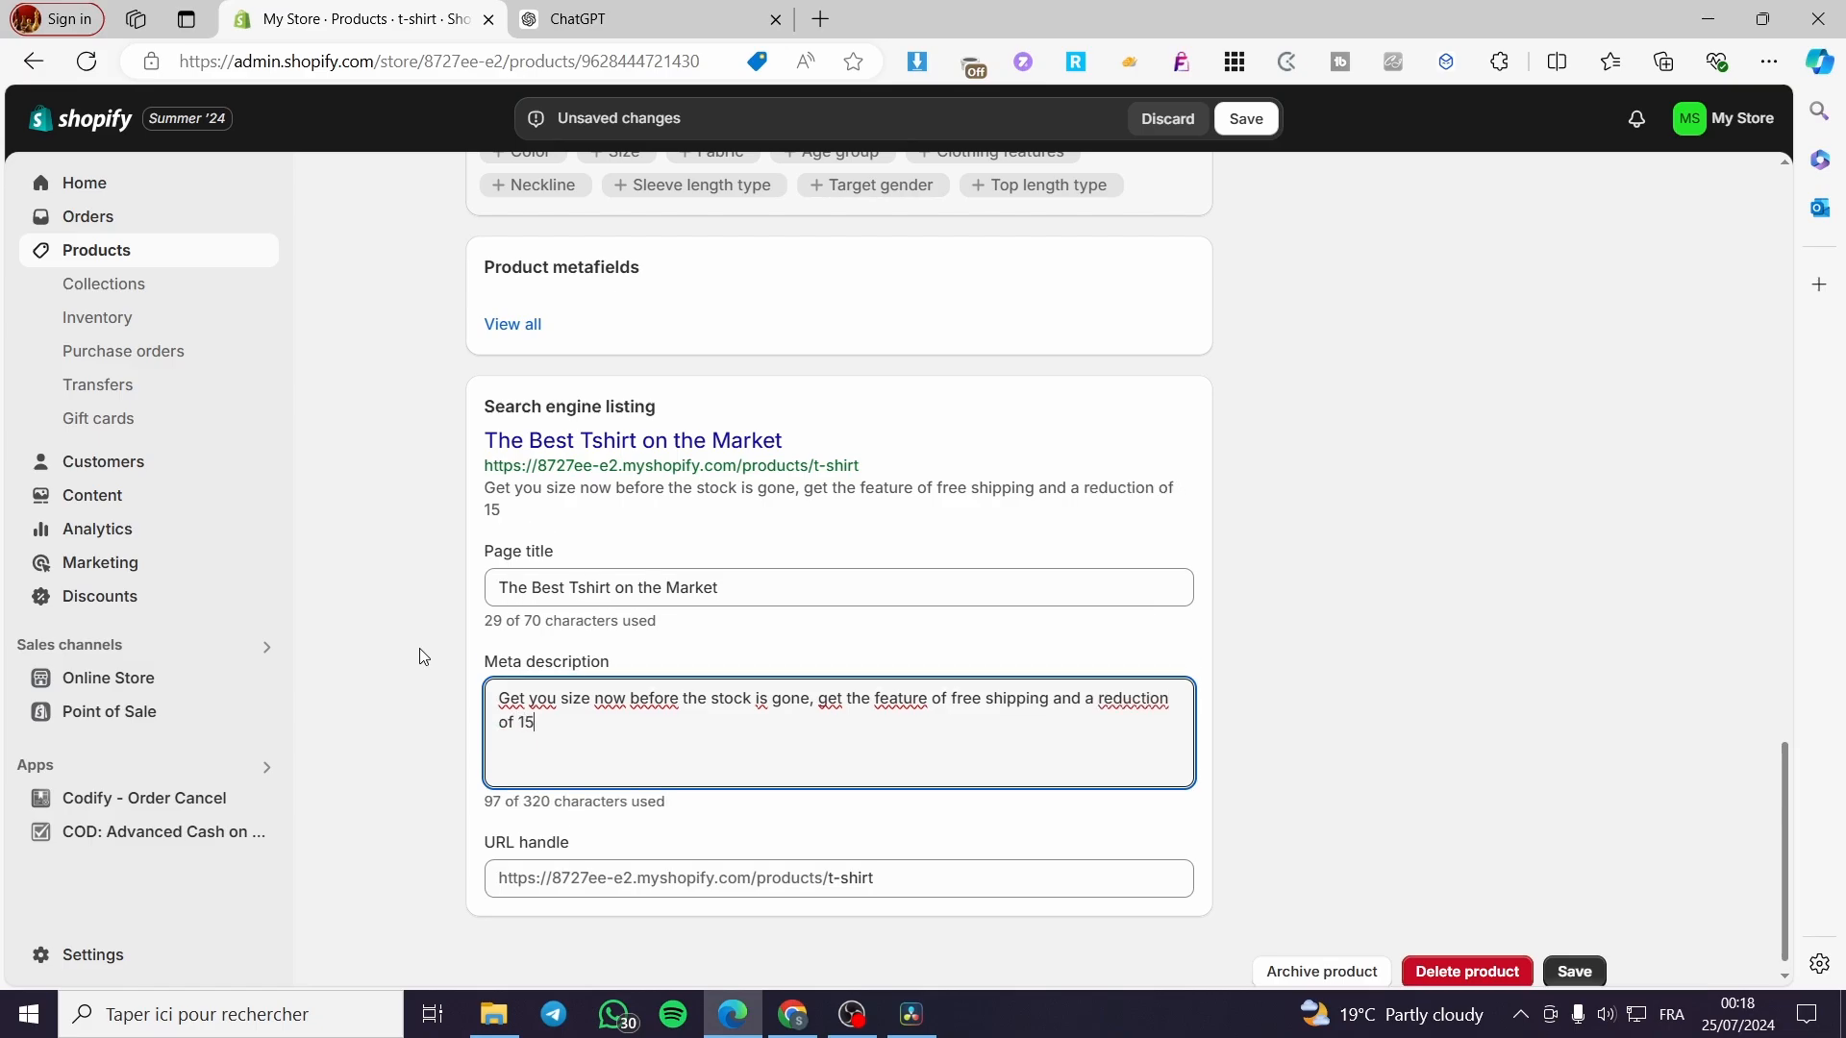
{"action": "type", "text": "% when yo"}
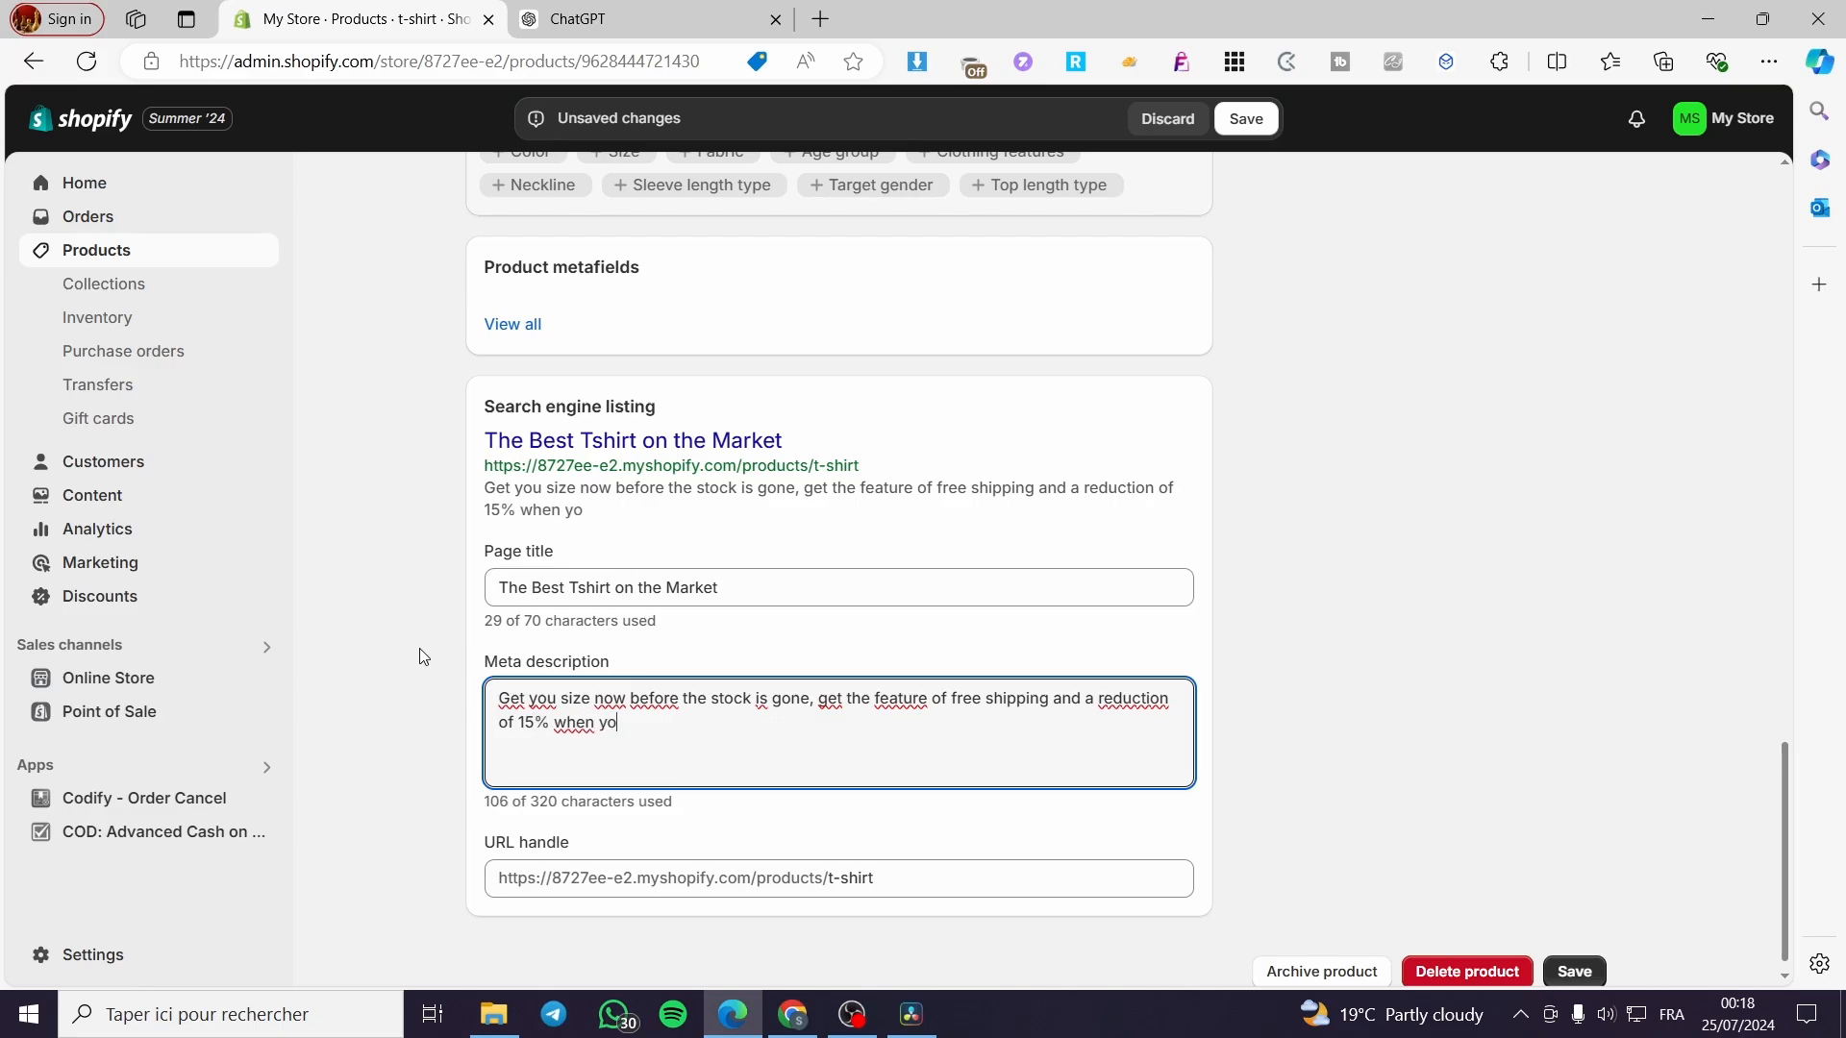
{"action": "type", "text": "u are "}
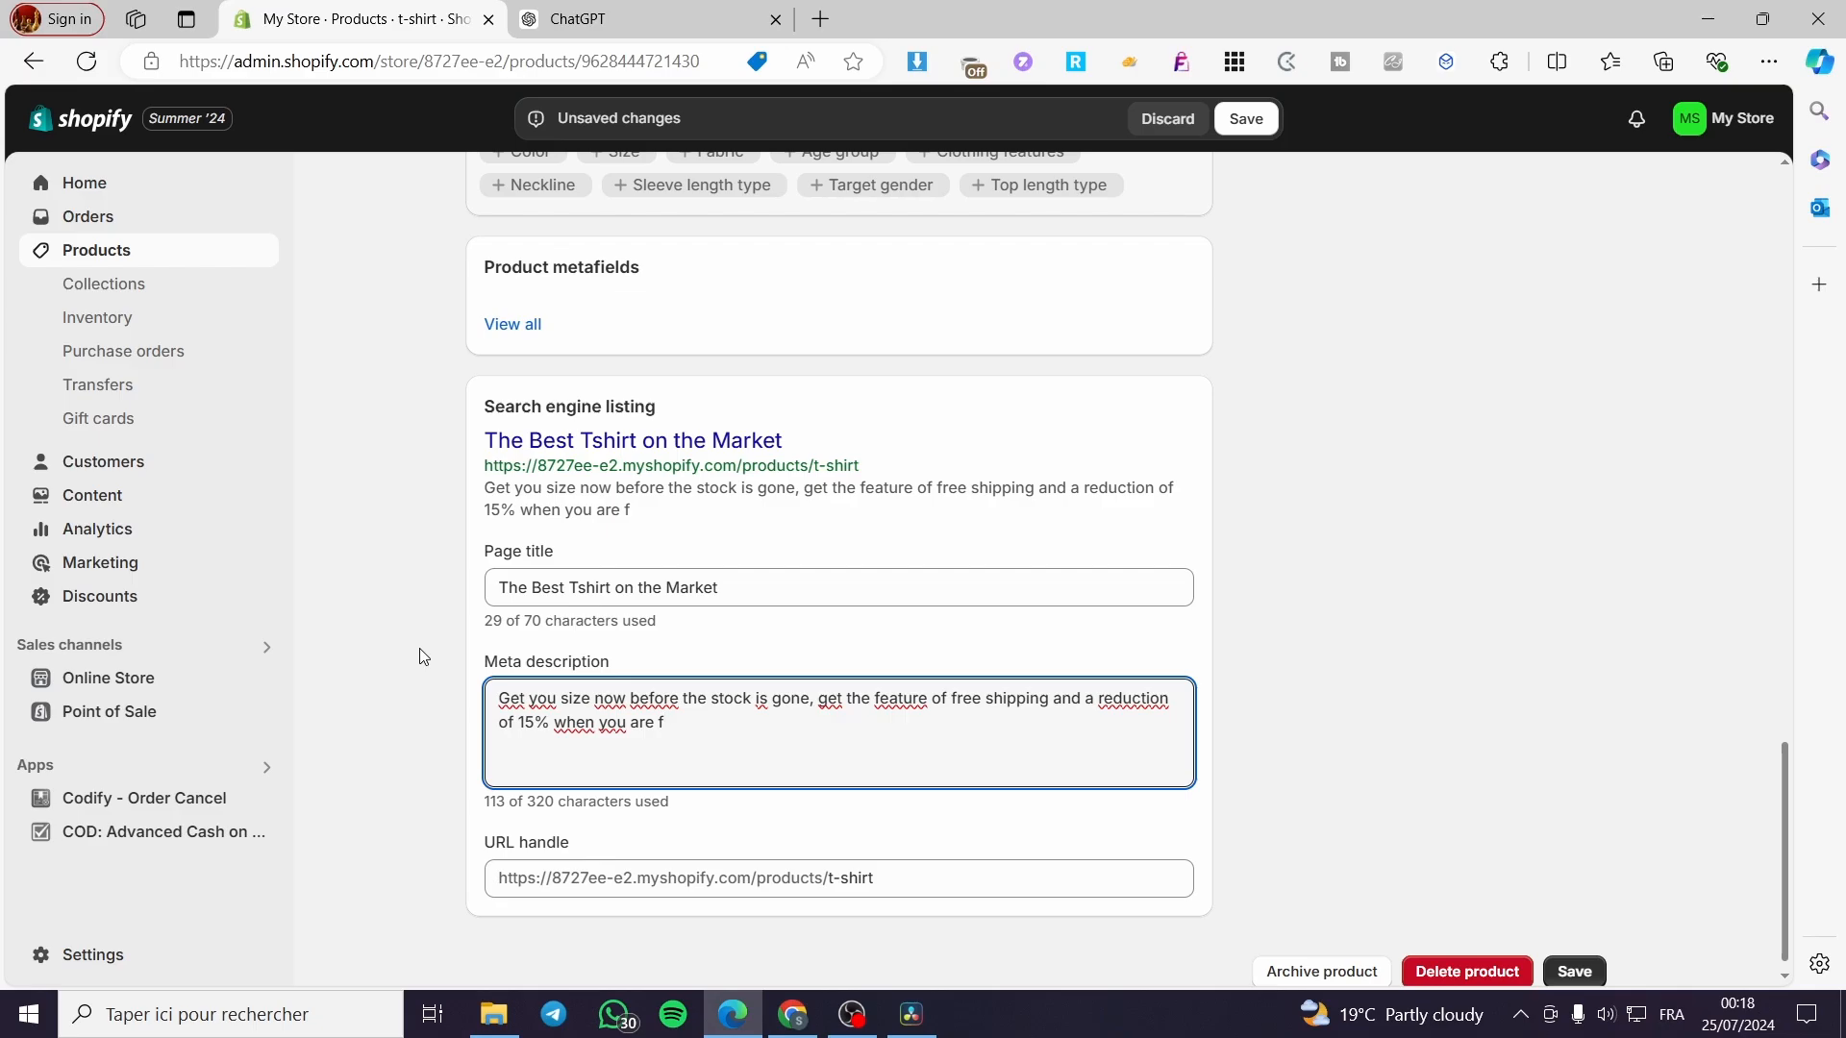
{"action": "type", "text": "among"}
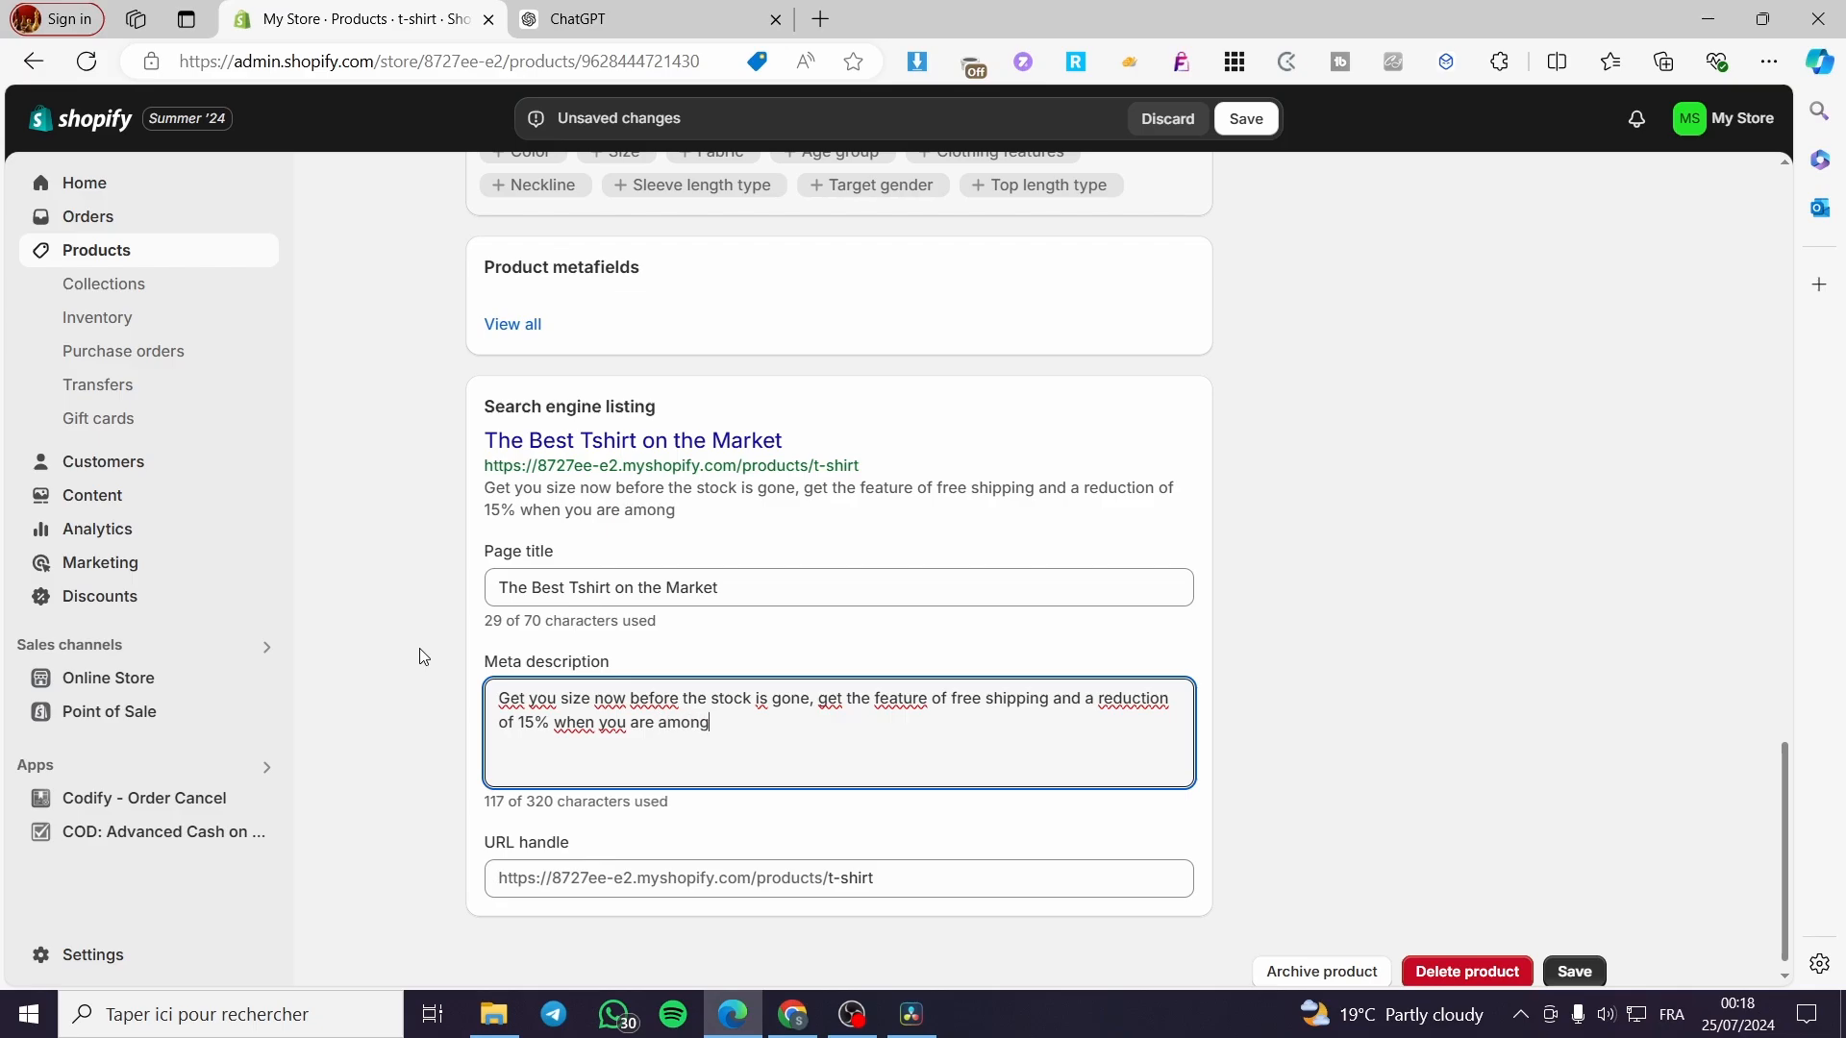
{"action": "type", "text": " the "}
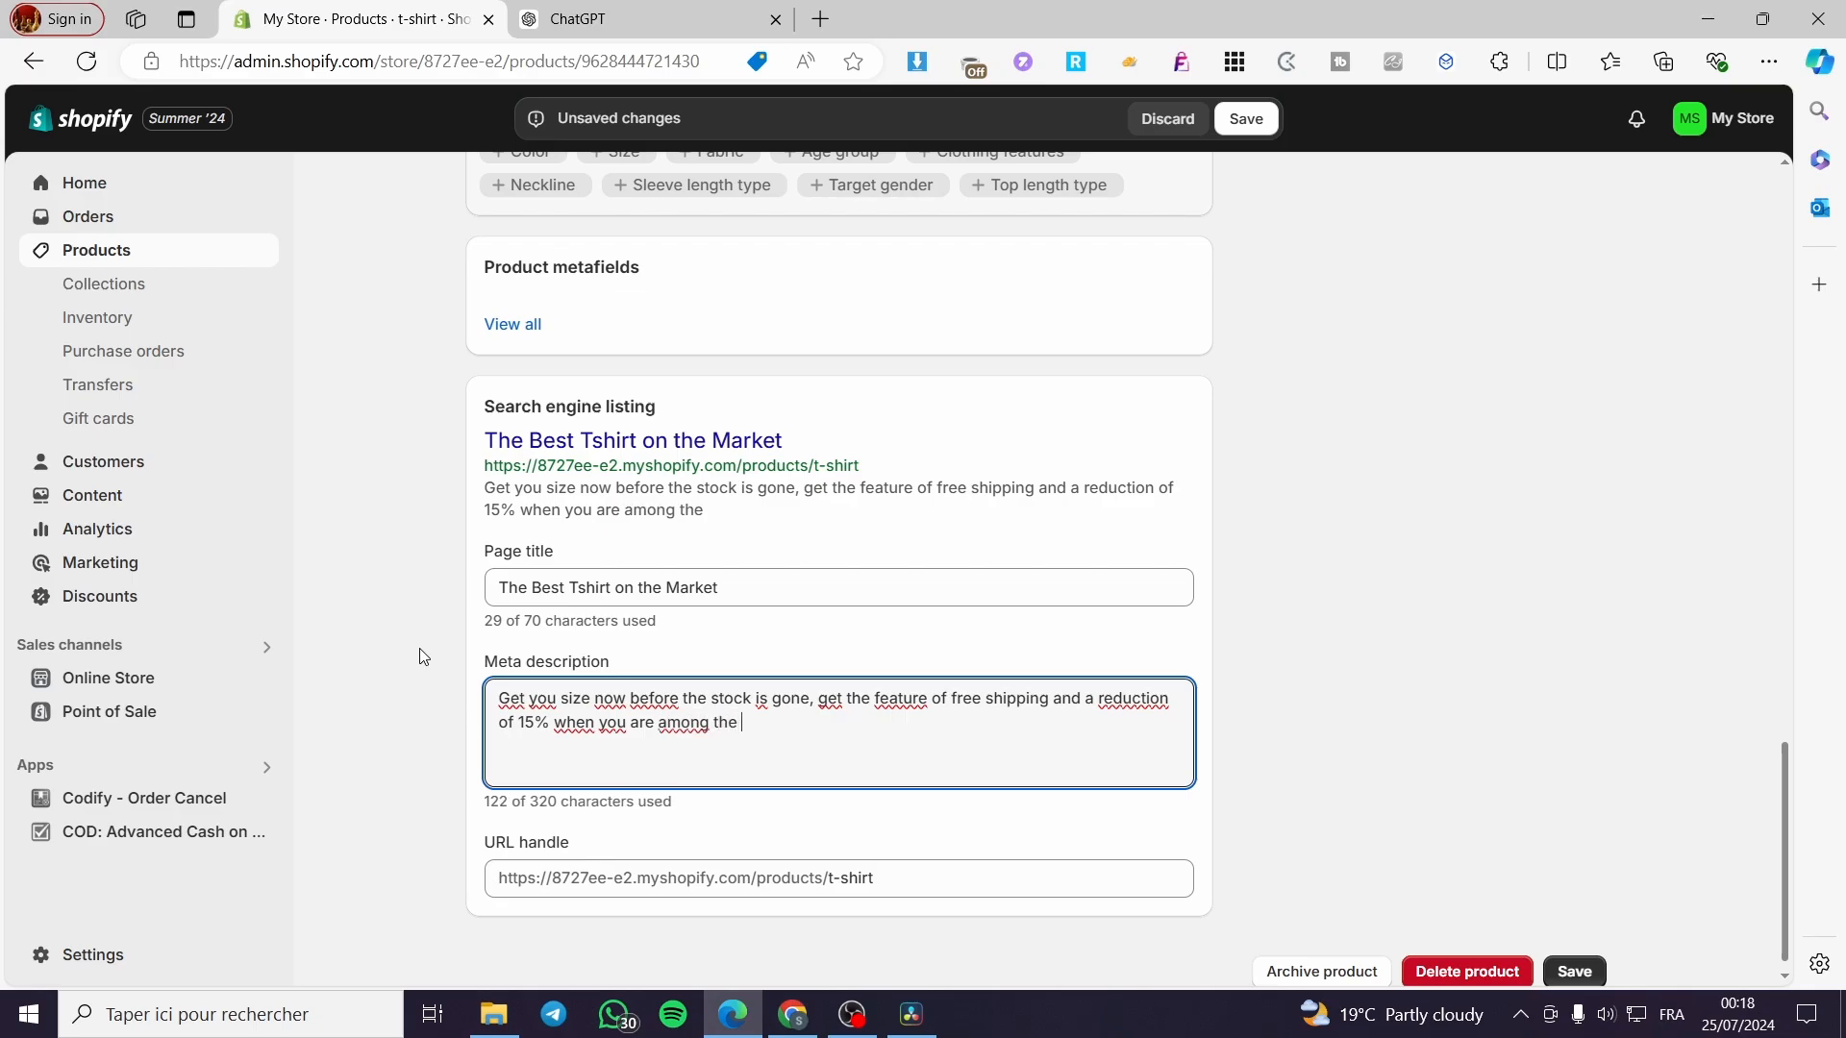
{"action": "type", "text": "first 10 g"}
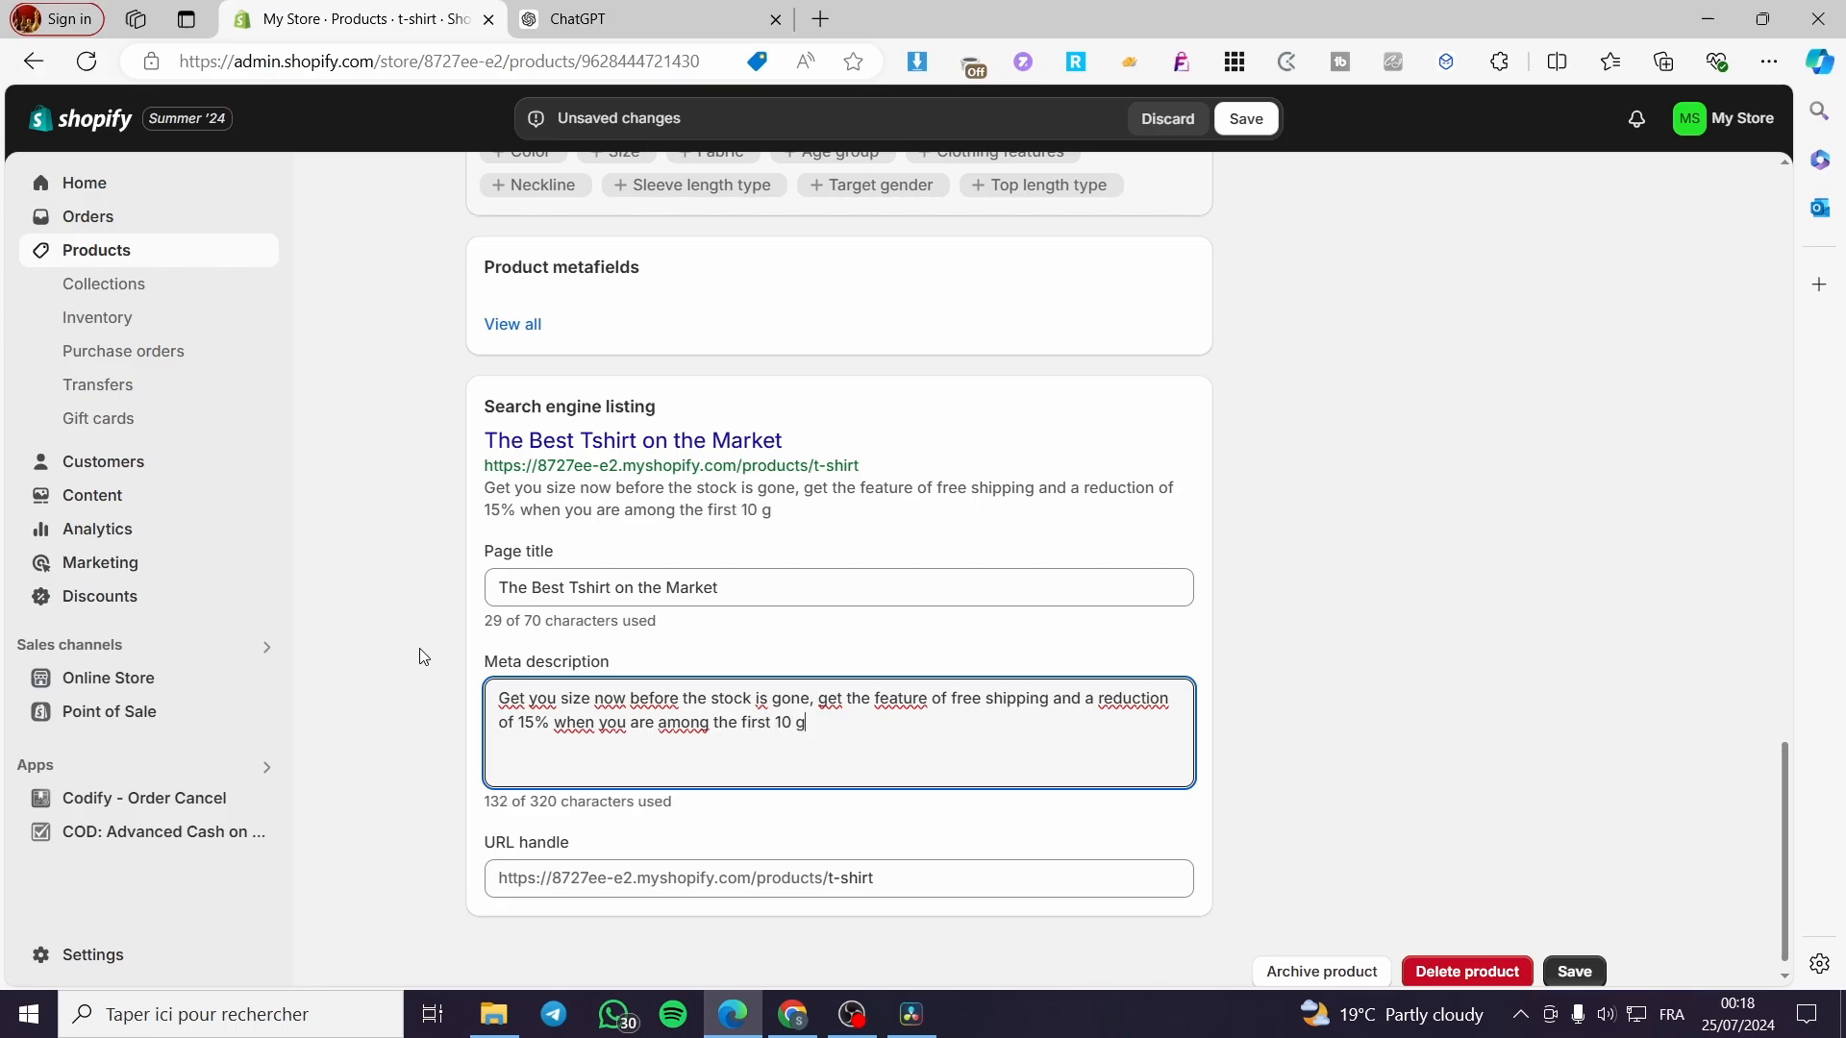
{"action": "key", "text": "BackSpace"}
{"action": "type", "text": "v"}
{"action": "key", "text": "BackSpace"}
{"action": "type", "text": "buyers."}
{"action": "scroll", "coordinate": [1637, 711], "scroll_direction": "down", "scroll_amount": 1}
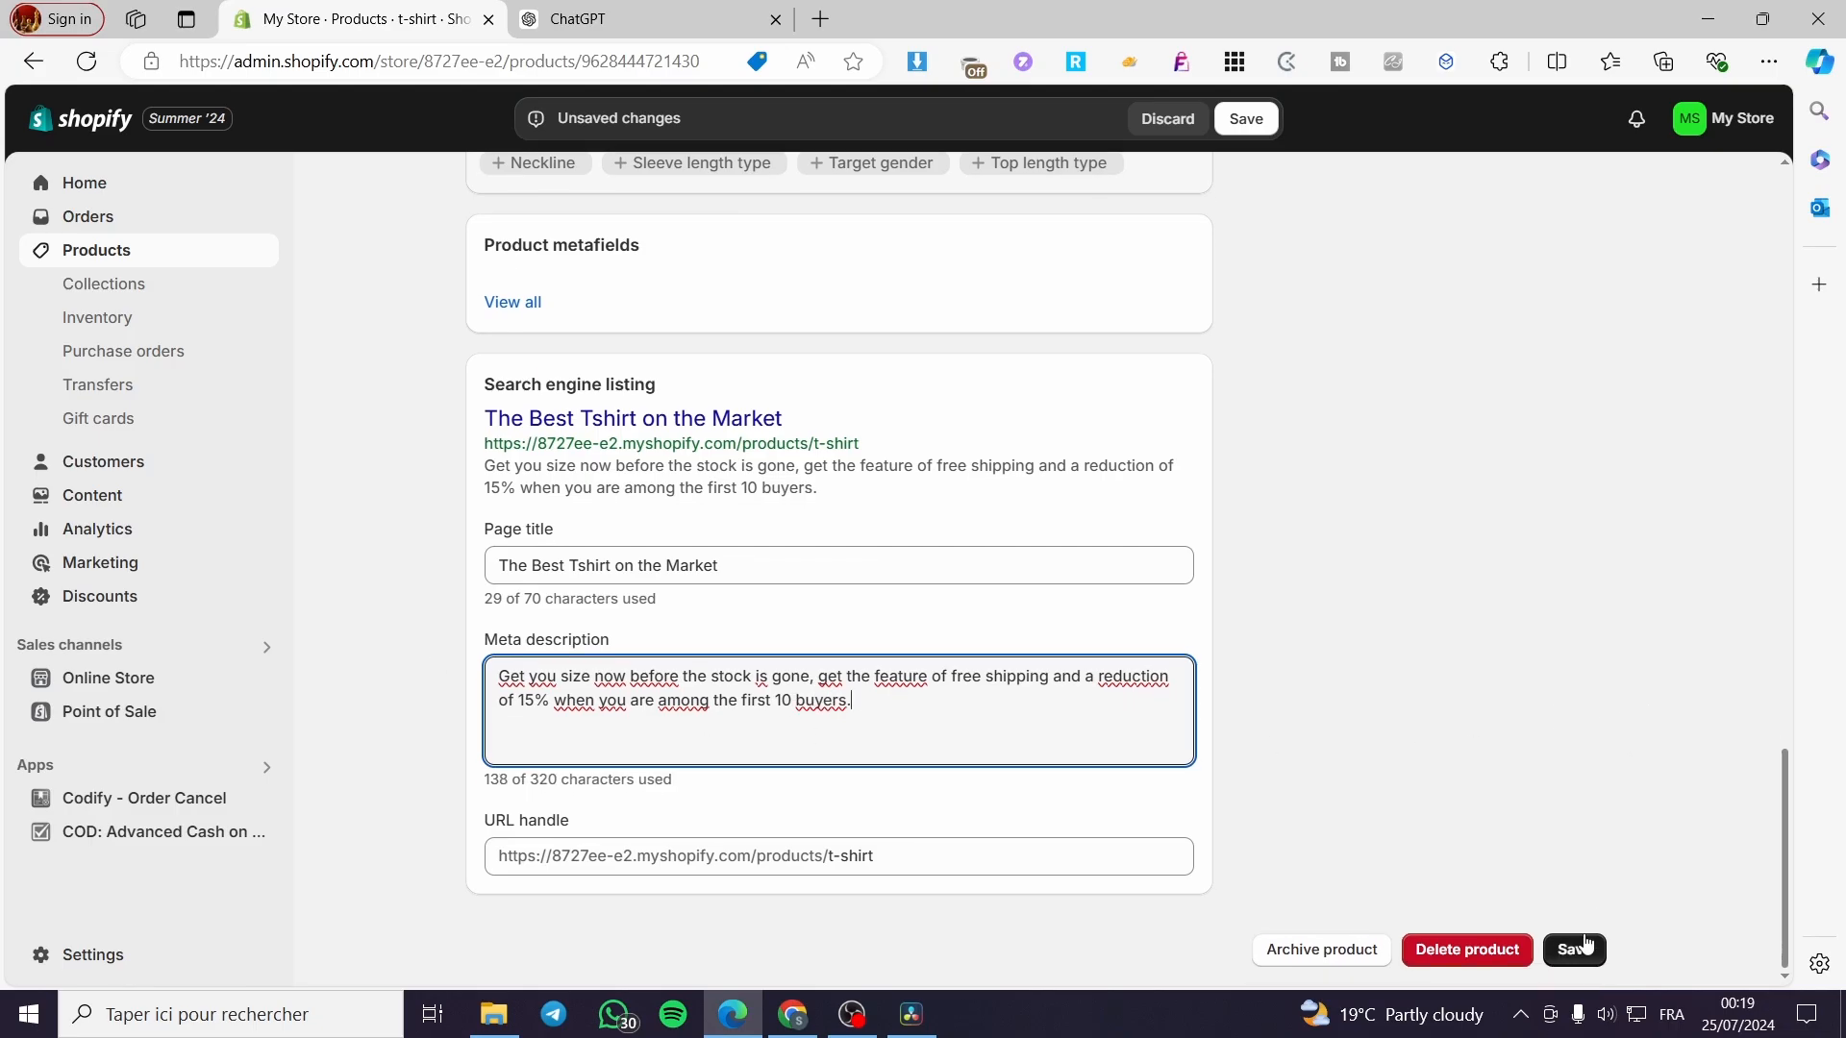
Save the t-shirt and check the new title, URL and description in the listing preview.
{"action": "left_click", "coordinate": [1570, 950]}
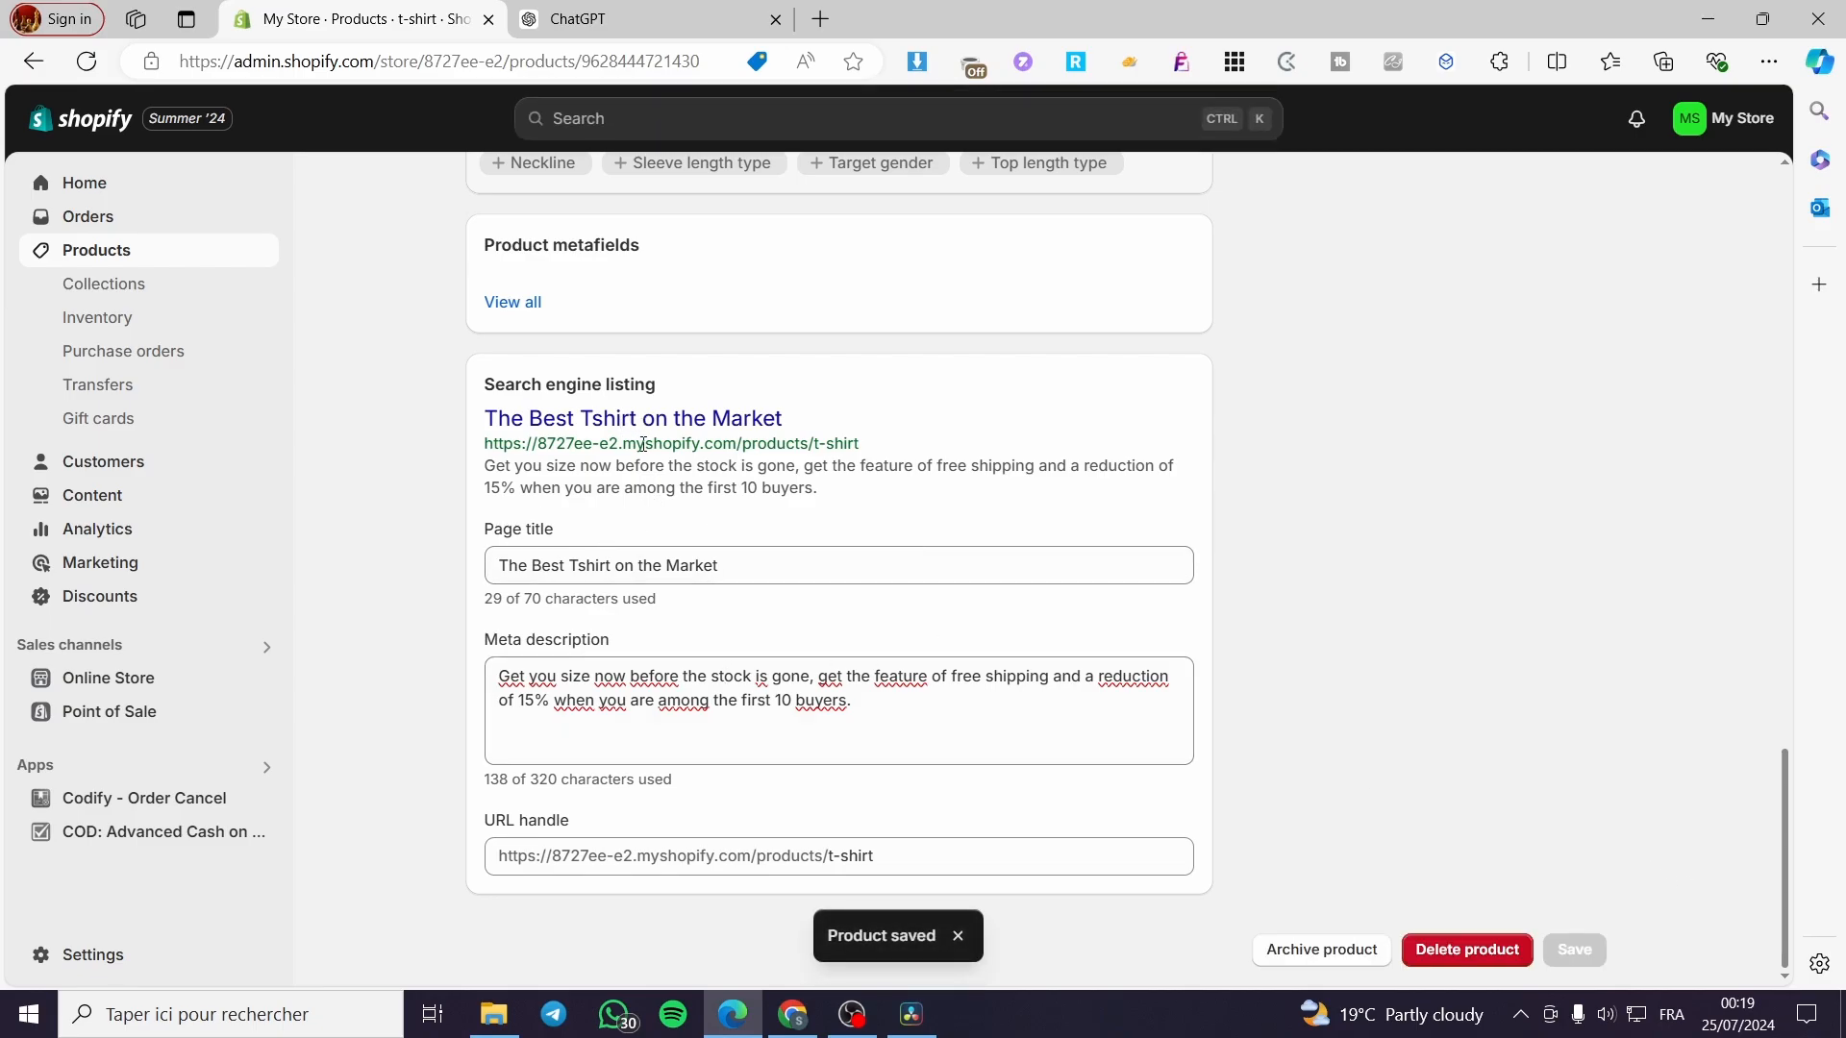
{"action": "left_click_drag", "start_coordinate": [485, 419], "coordinate": [856, 467]}
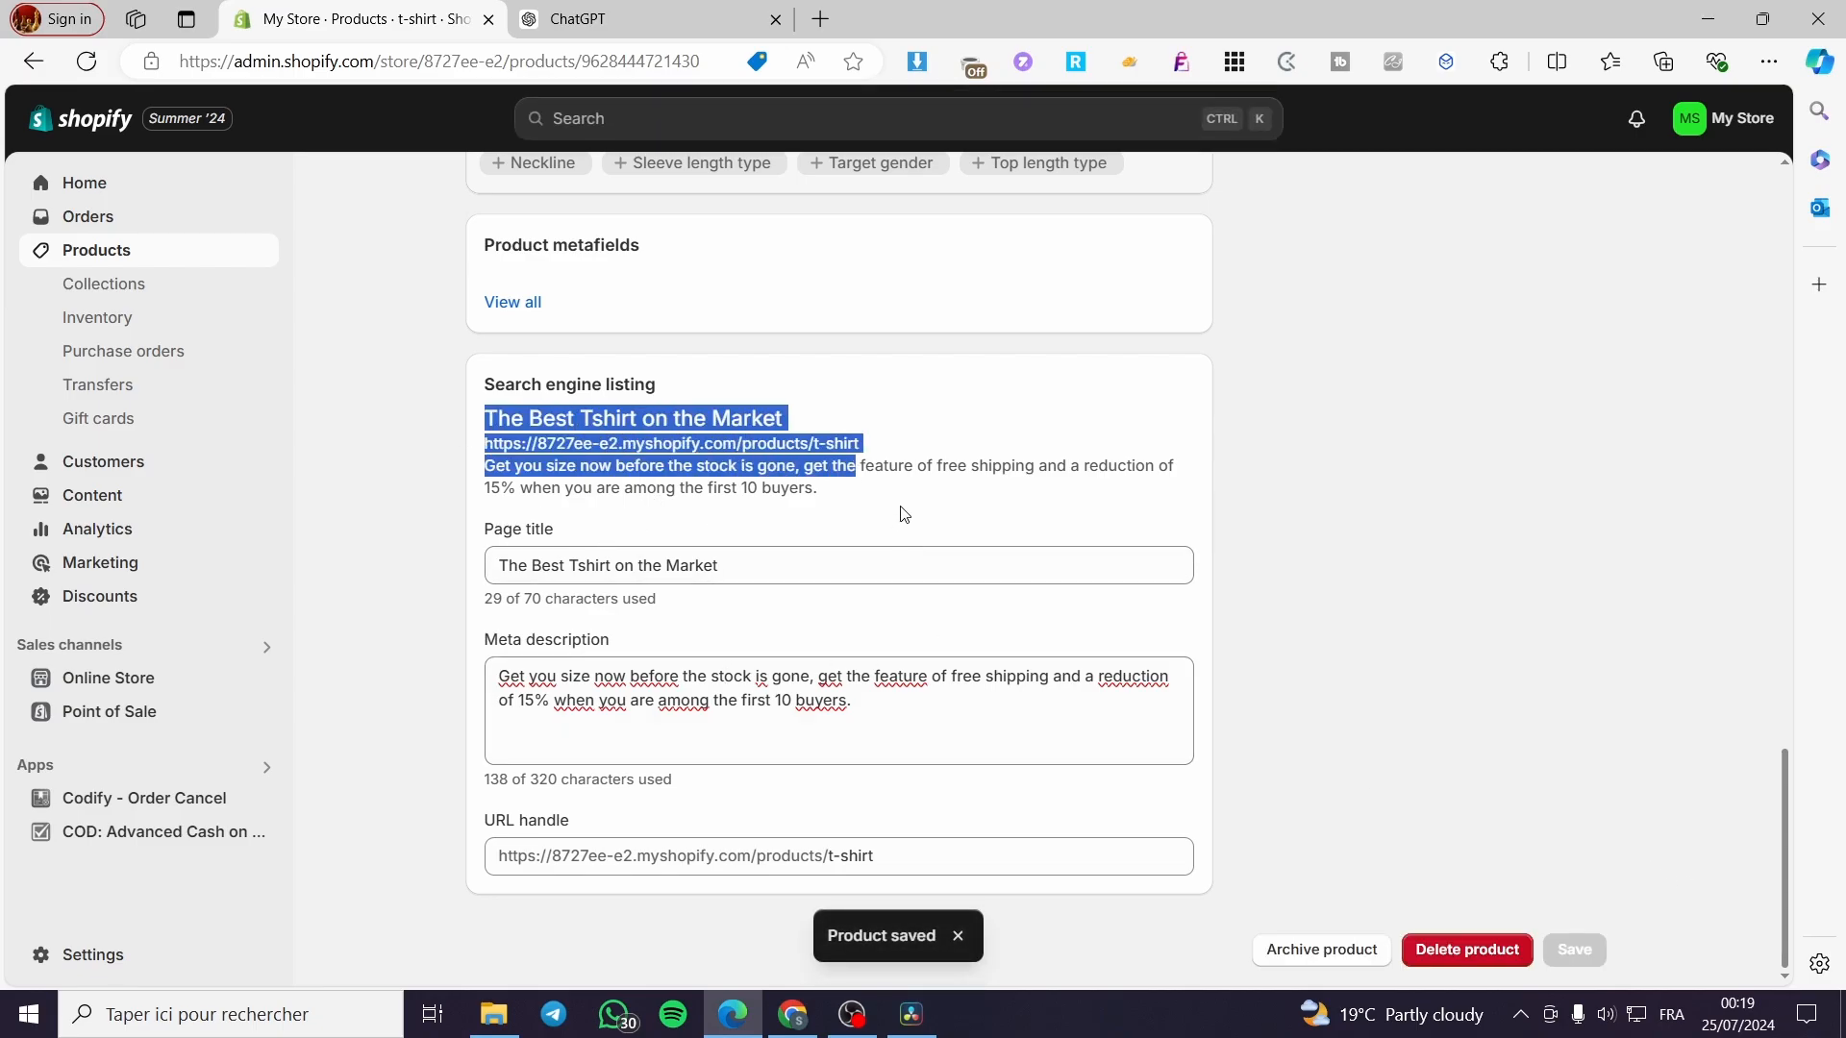
{"action": "left_click", "coordinate": [904, 513]}
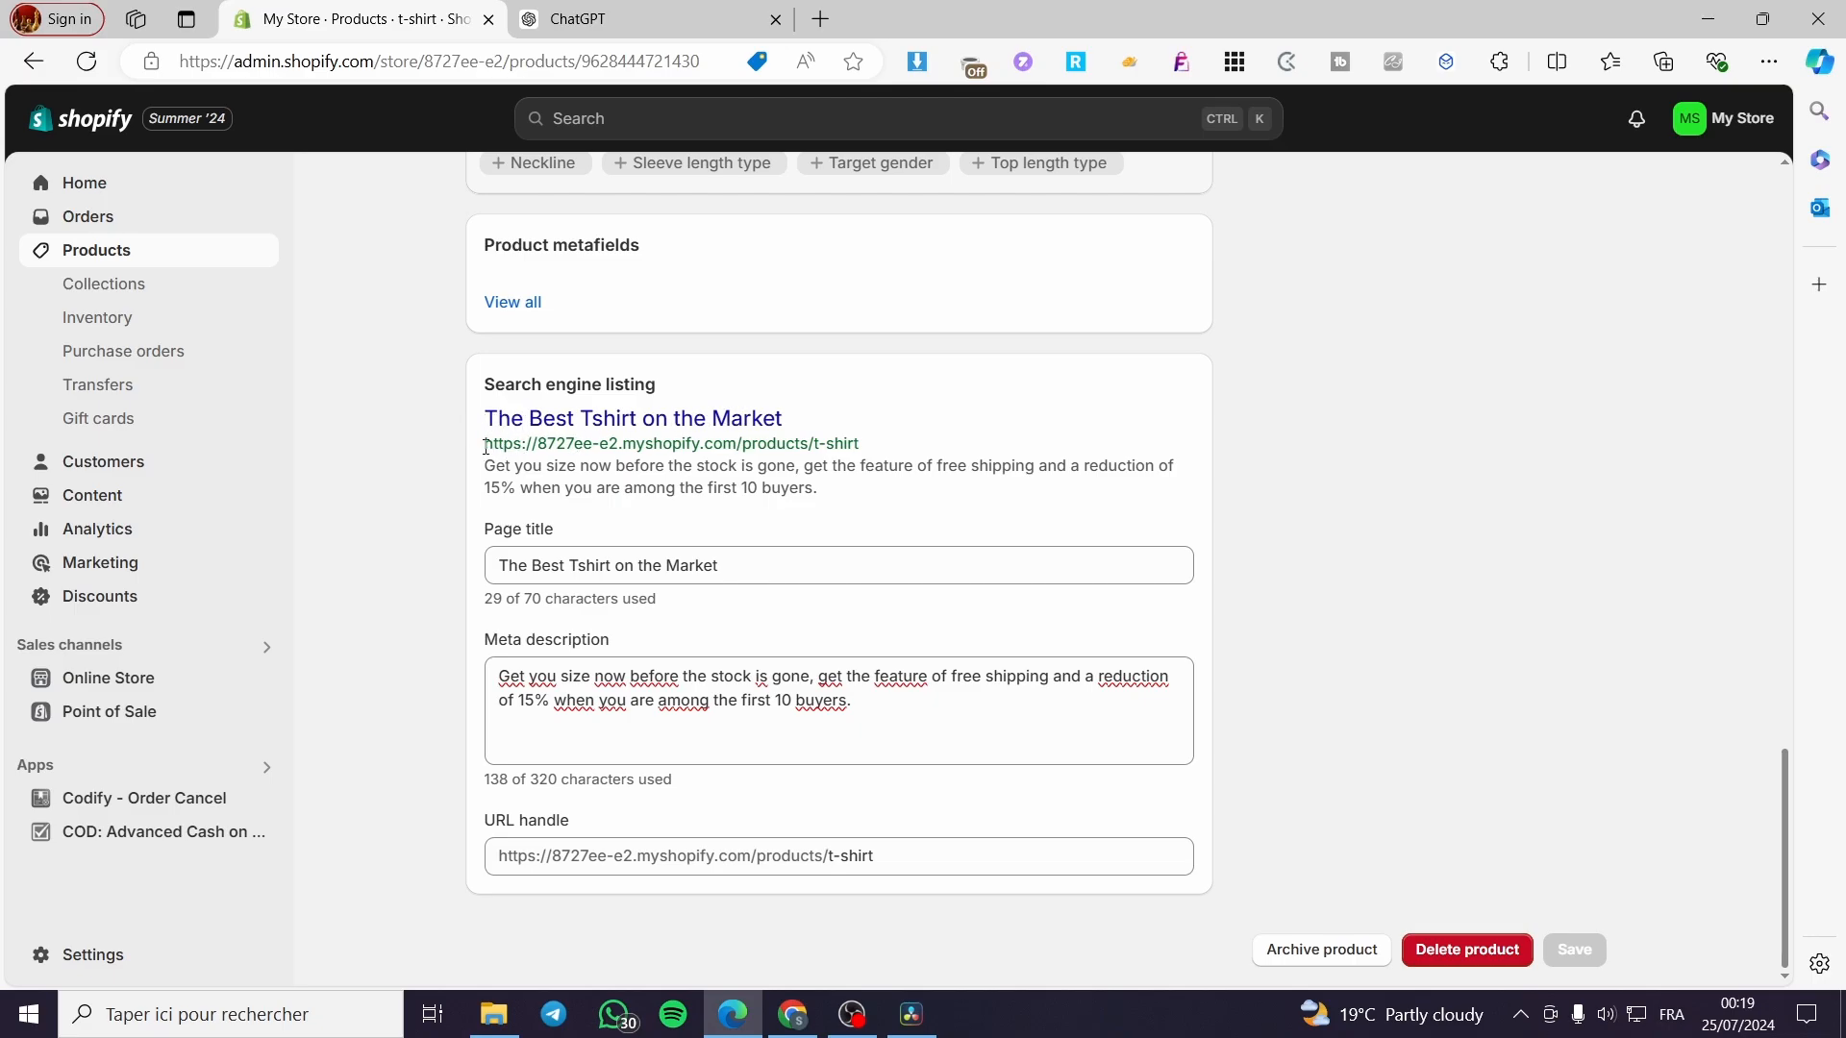
{"action": "left_click_drag", "start_coordinate": [485, 447], "coordinate": [902, 445]}
{"action": "left_click", "coordinate": [902, 445]}
{"action": "left_click_drag", "start_coordinate": [485, 465], "coordinate": [822, 490]}
{"action": "left_click", "coordinate": [853, 524]}
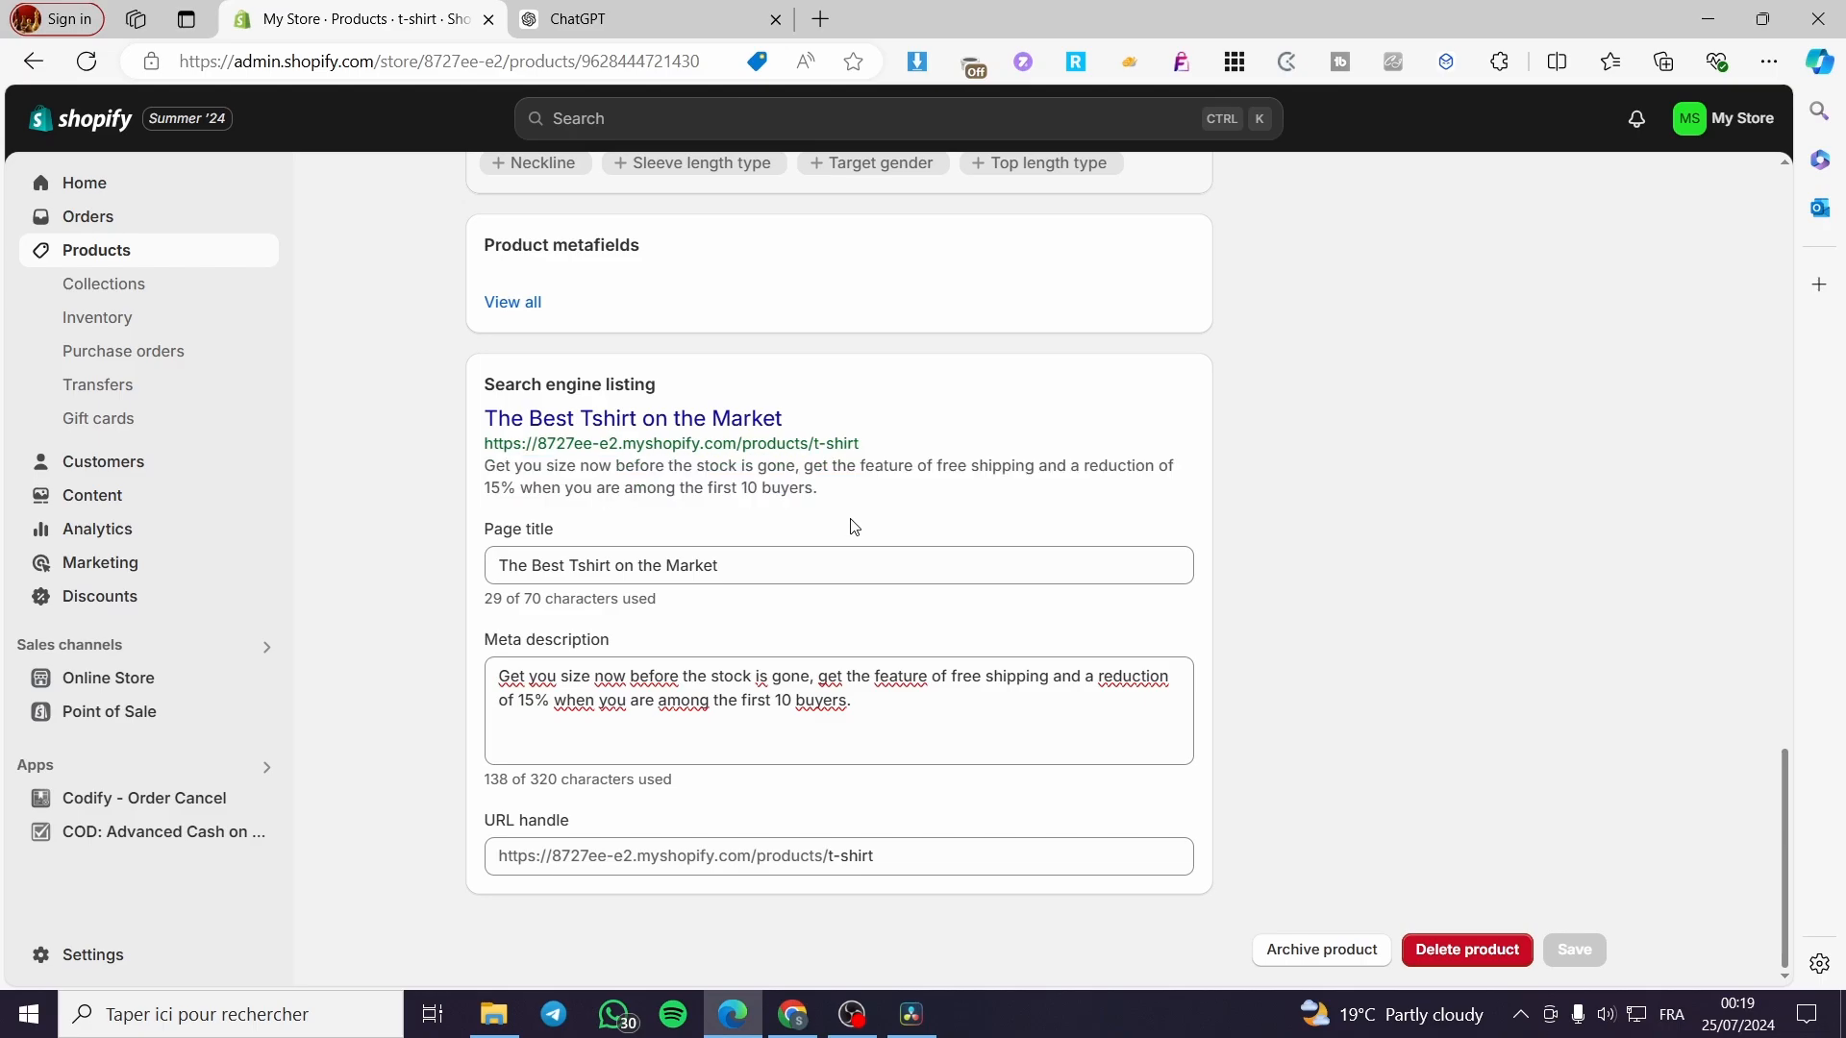